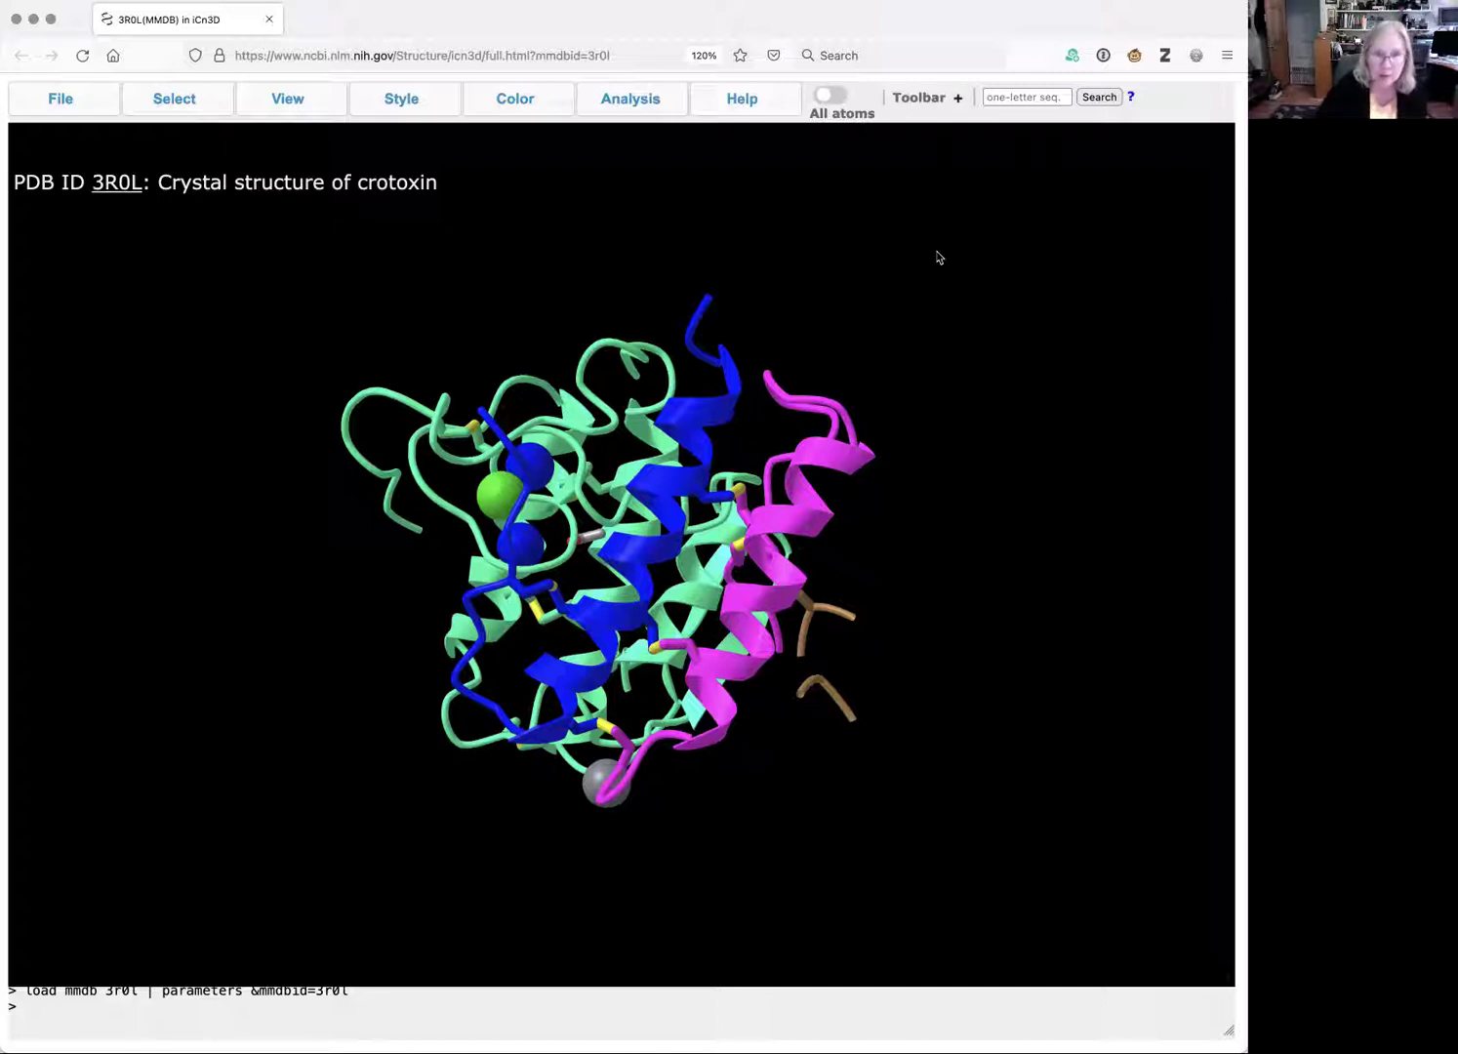
# Open Seq. & Annotations and switch to the Details view of per-residue chain sequences
pyautogui.click(622, 105)
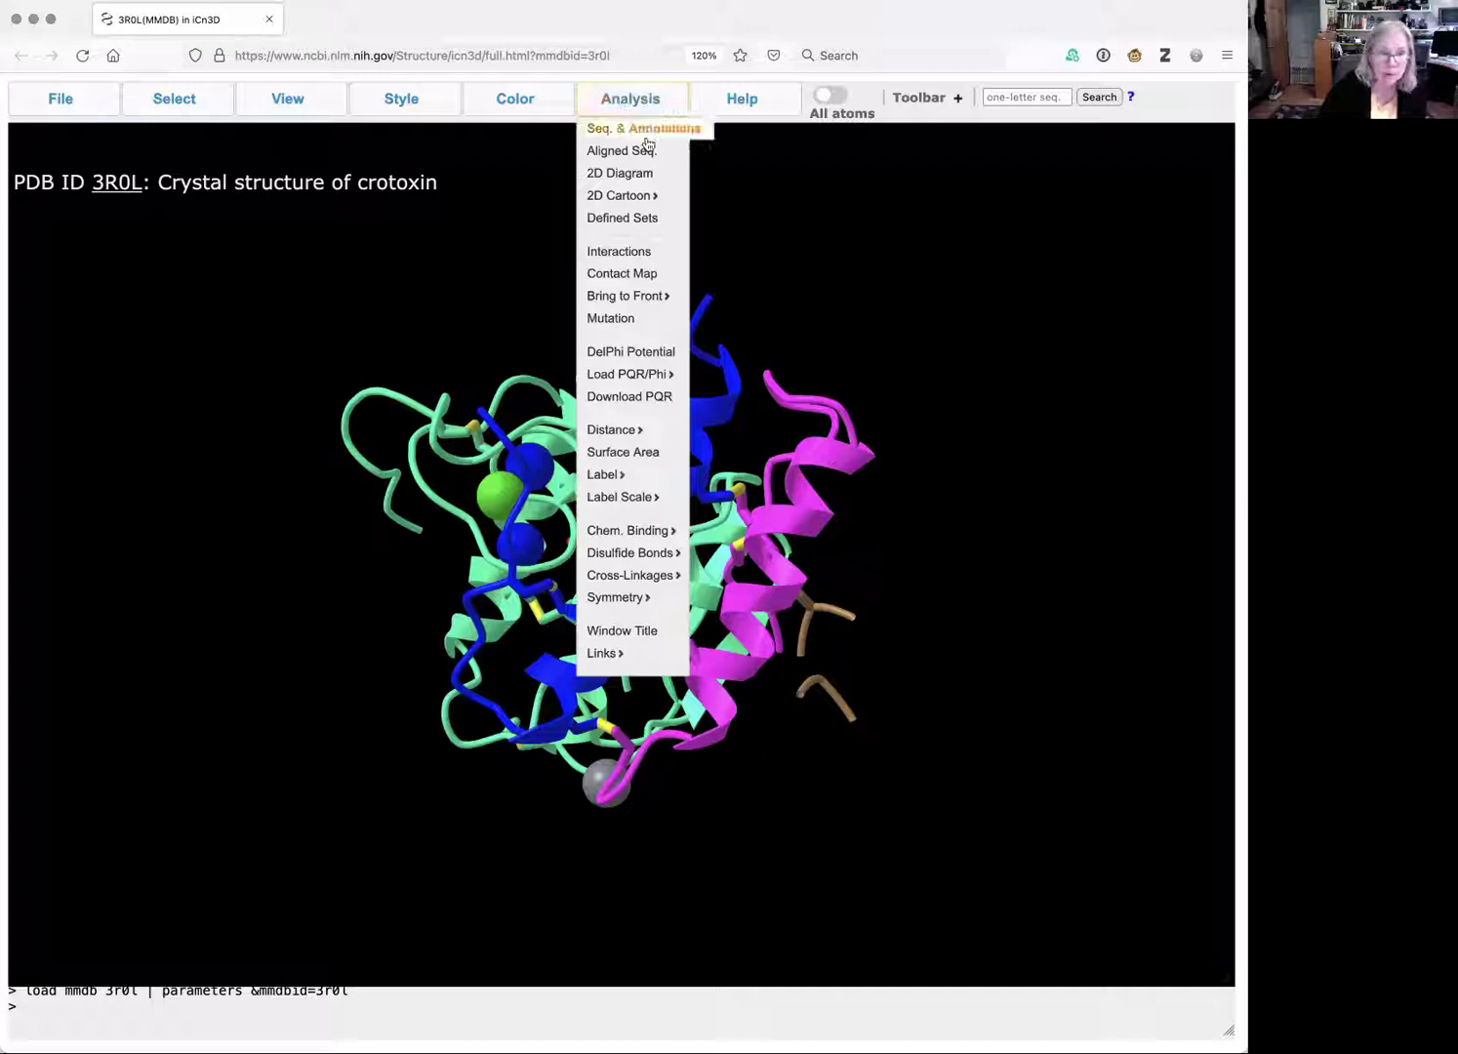
pyautogui.click(648, 134)
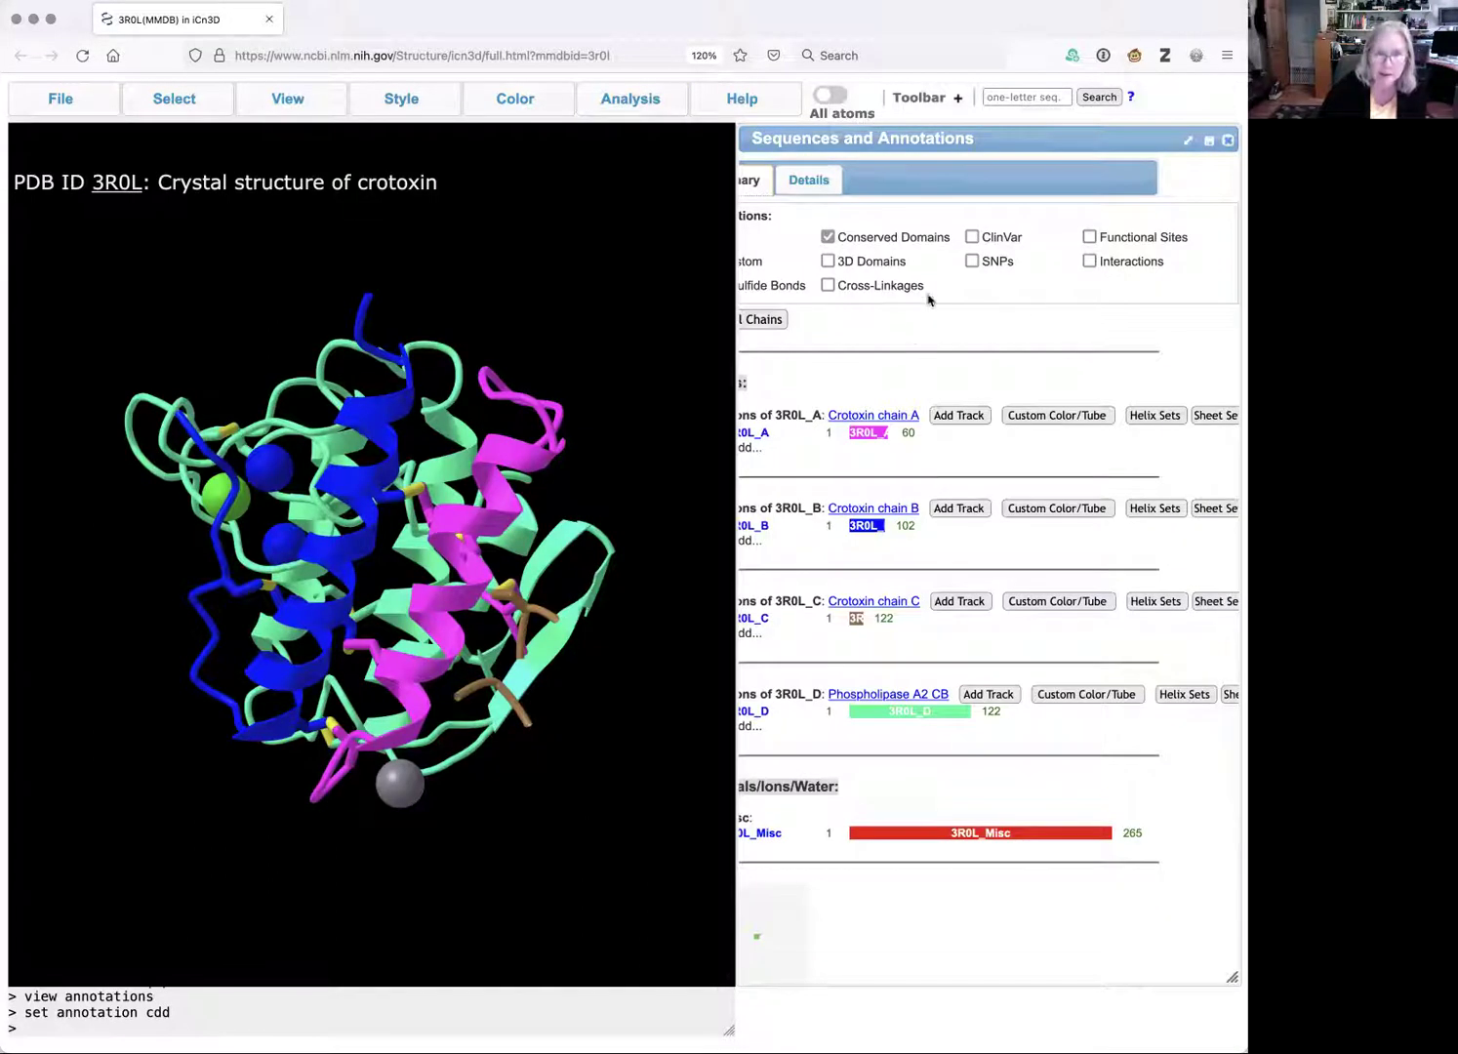
pyautogui.click(822, 179)
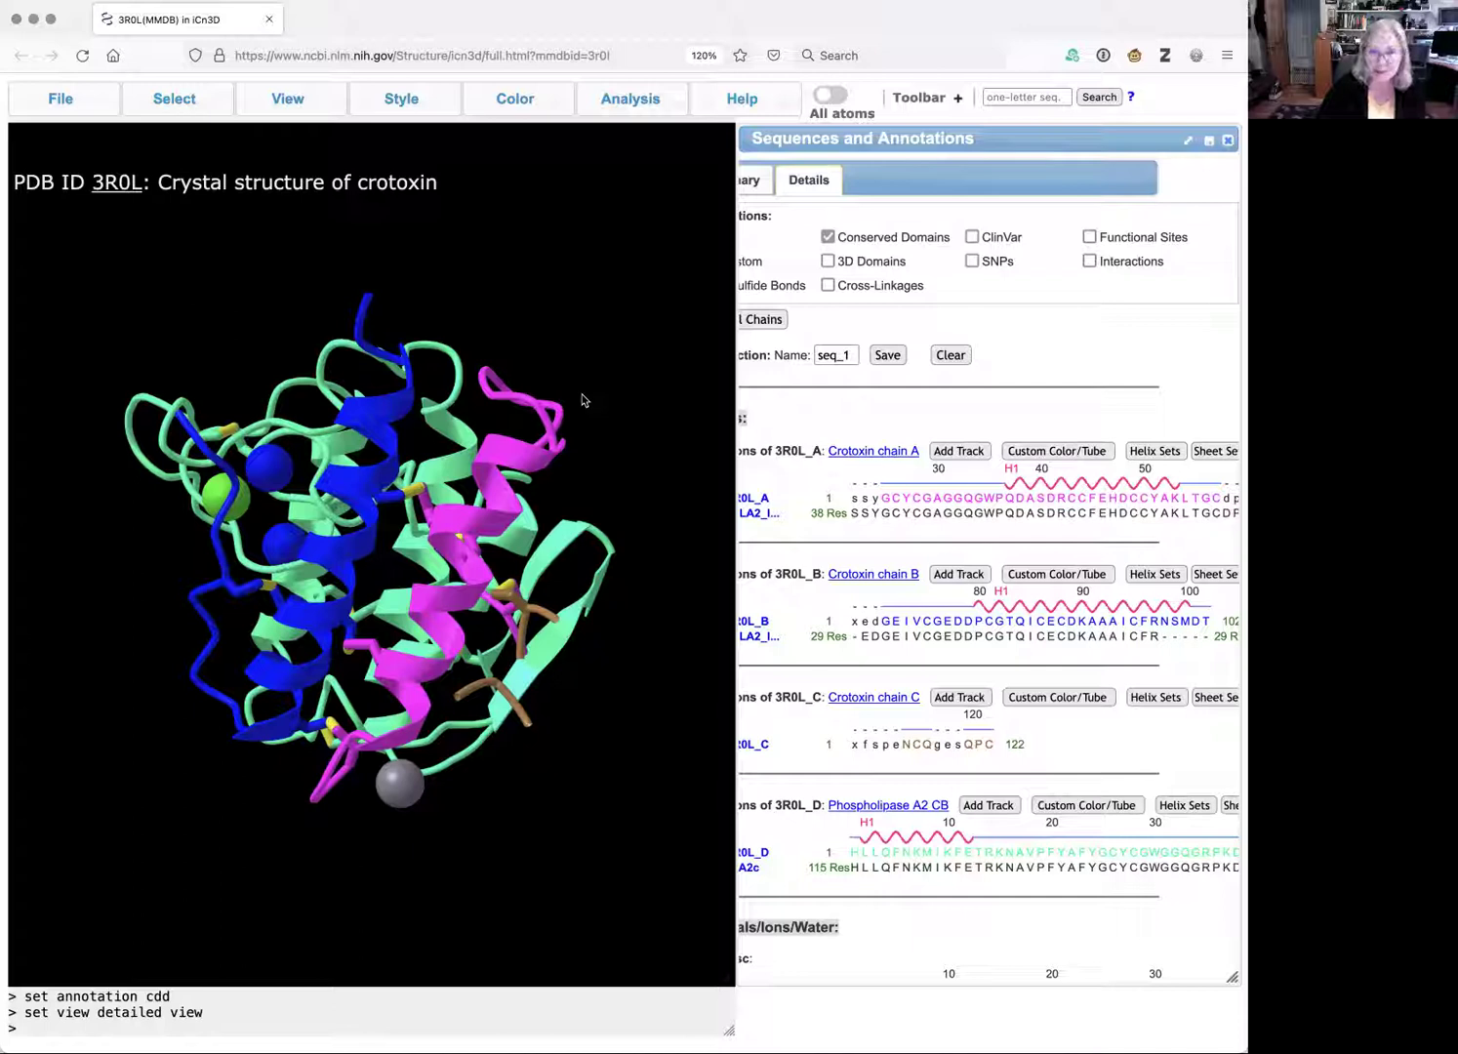
# Search the one-letter code 'f' to select all phenylalanines as set ':f', then rotate the view
pyautogui.click(997, 97)
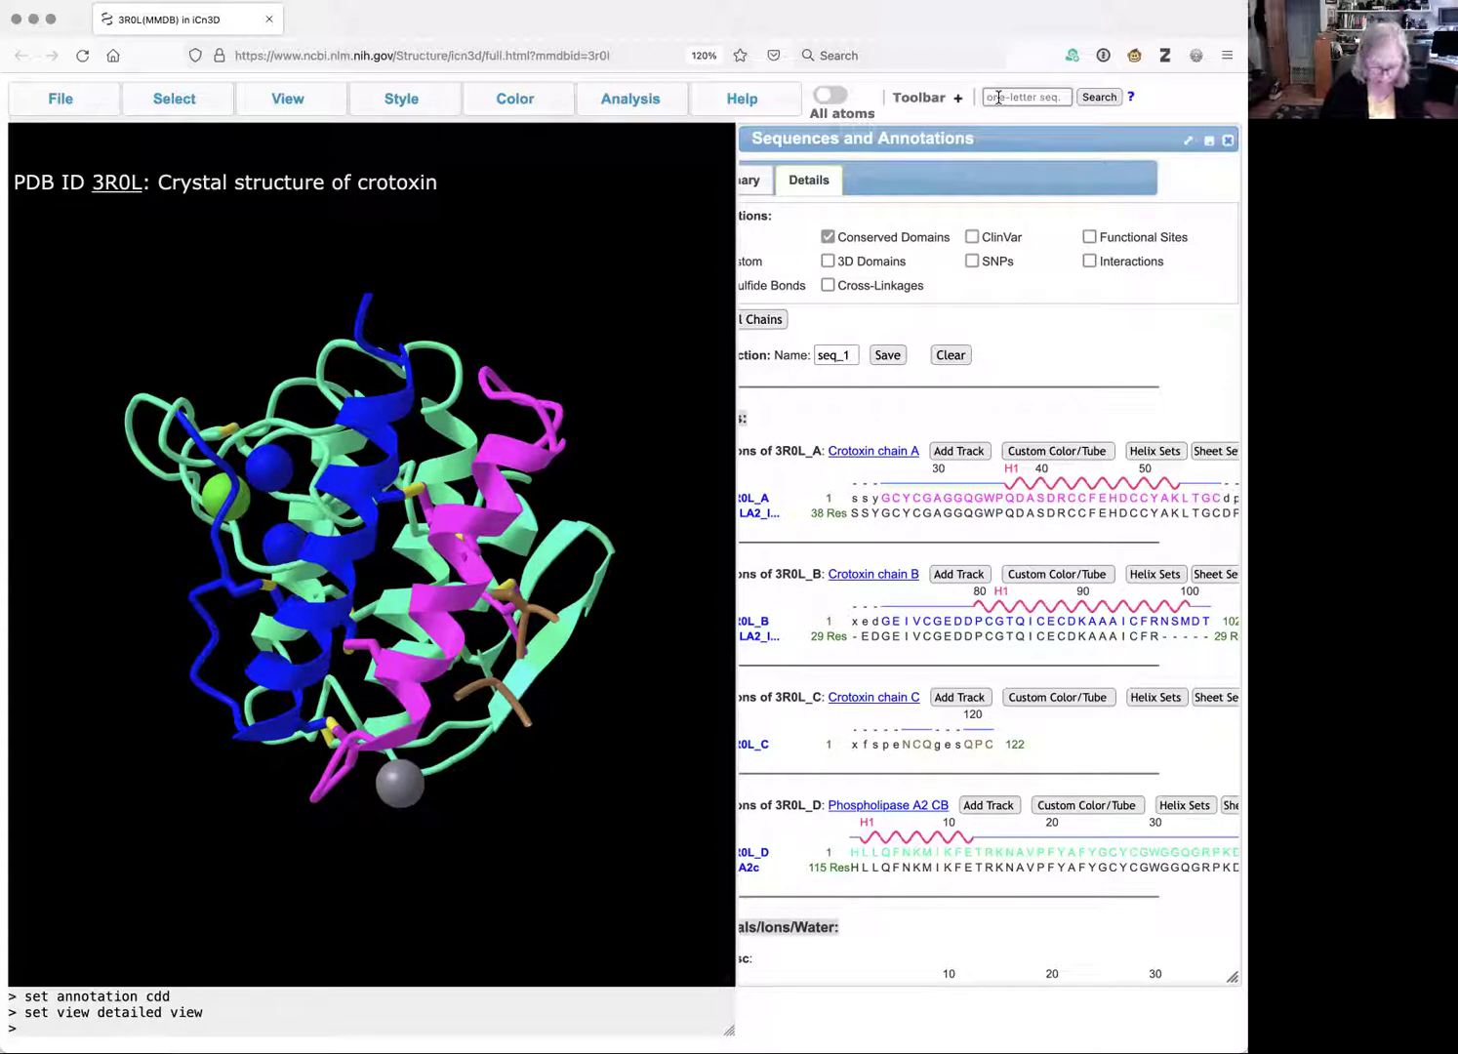
pyautogui.write('t')
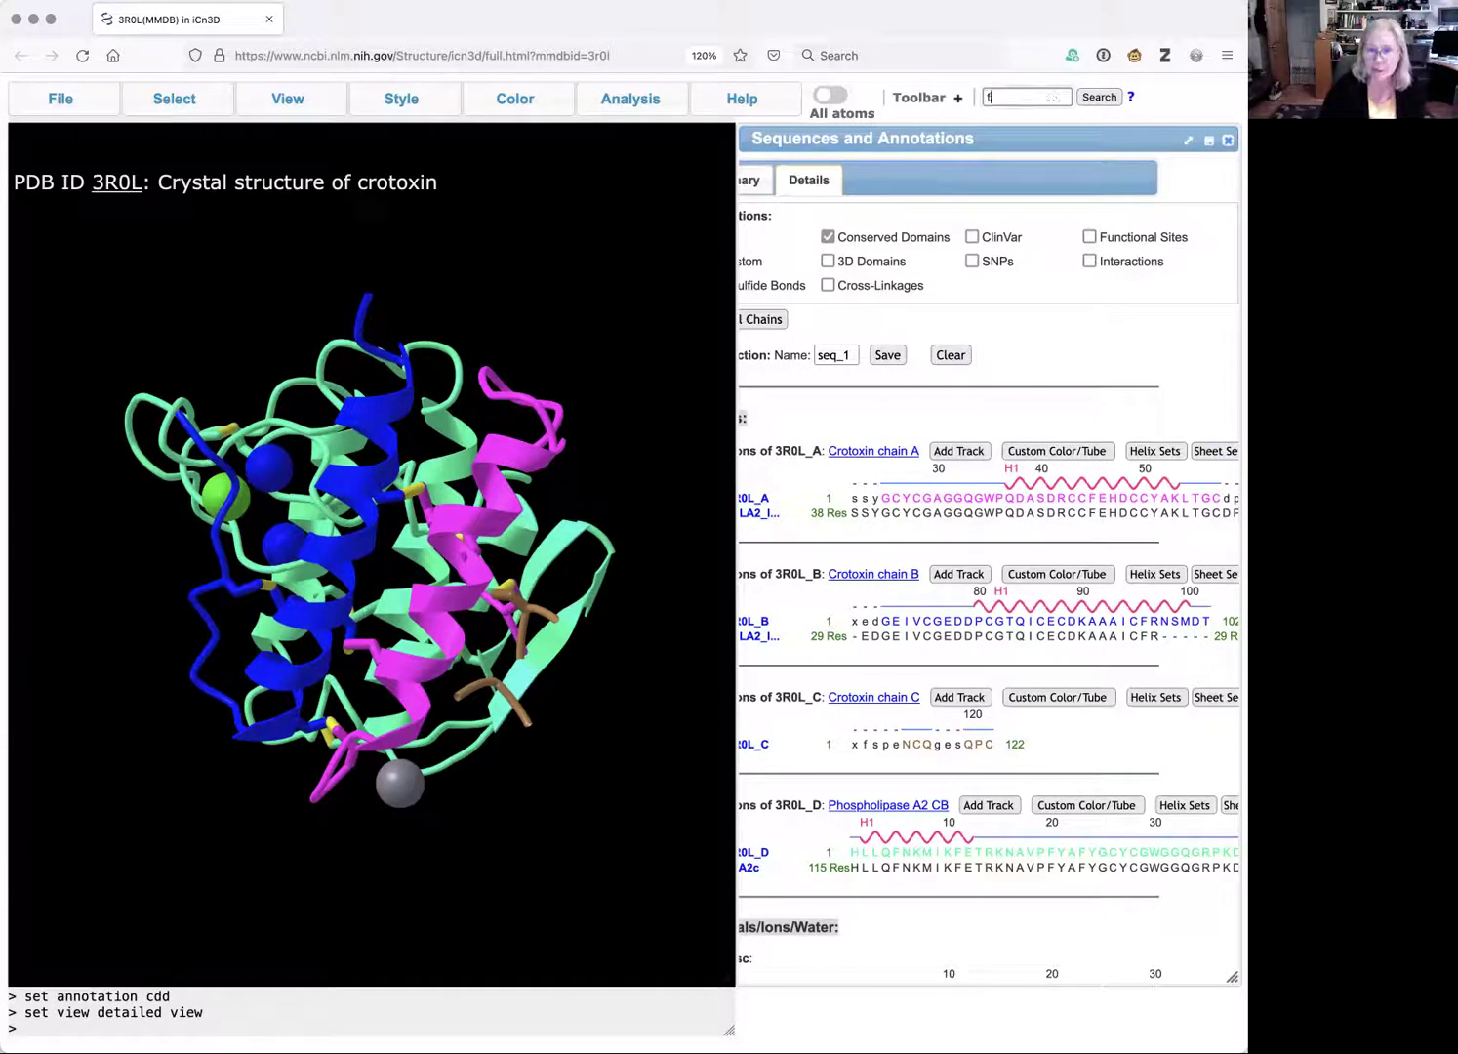
pyautogui.click(1099, 97)
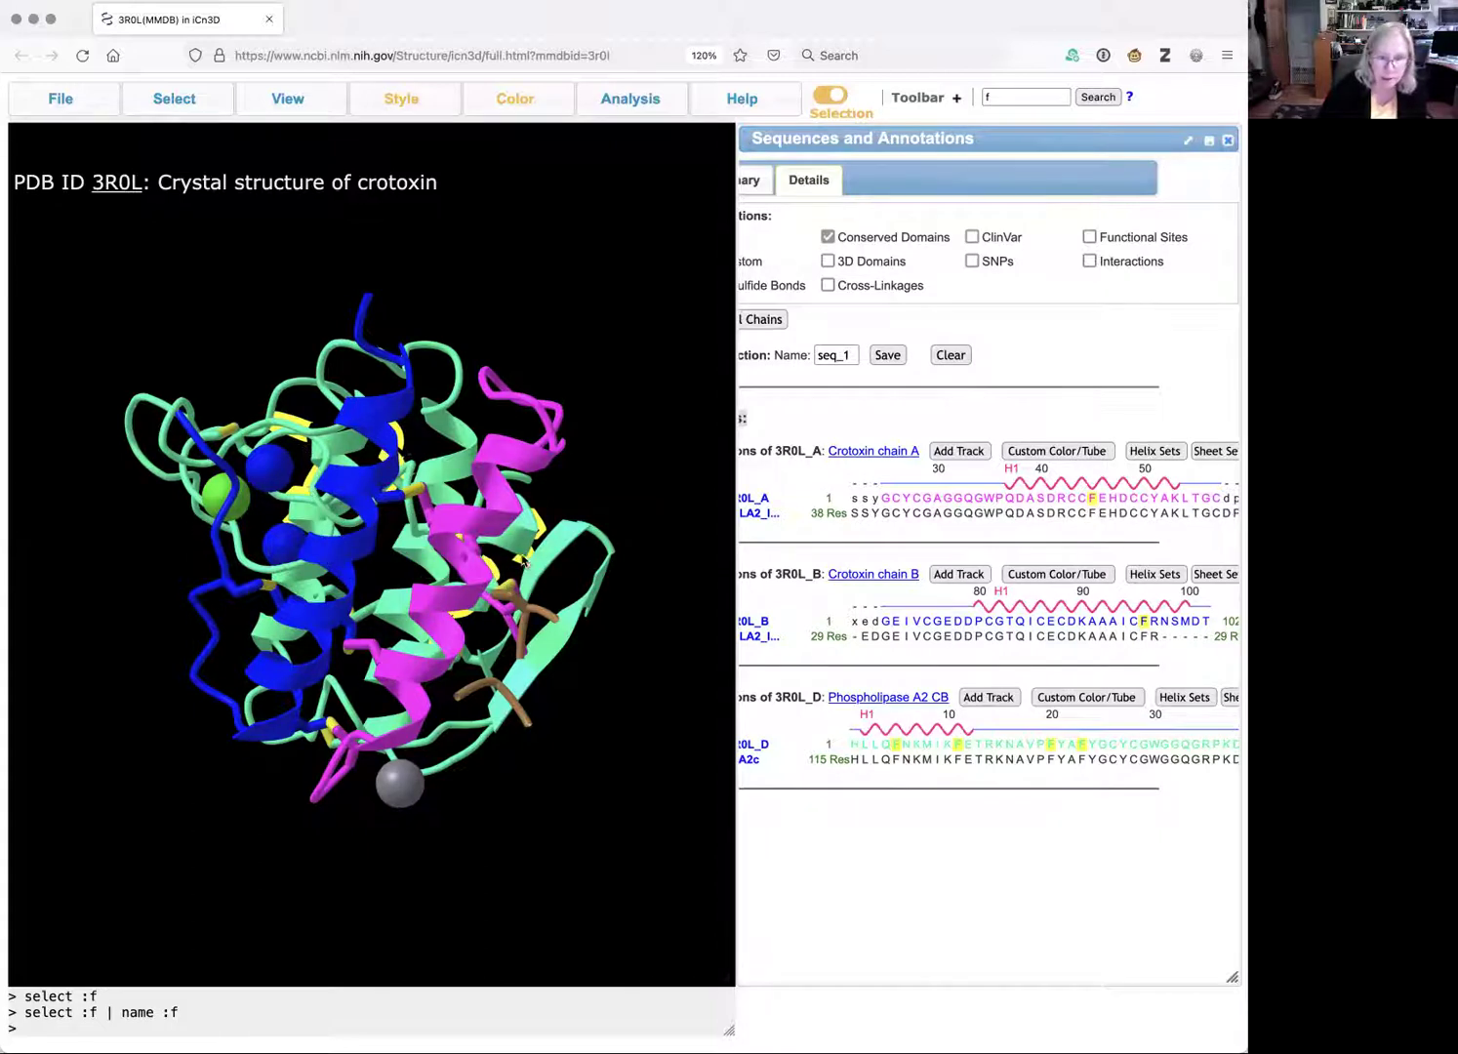
pyautogui.moveTo(553, 547); pyautogui.dragTo(564, 489)
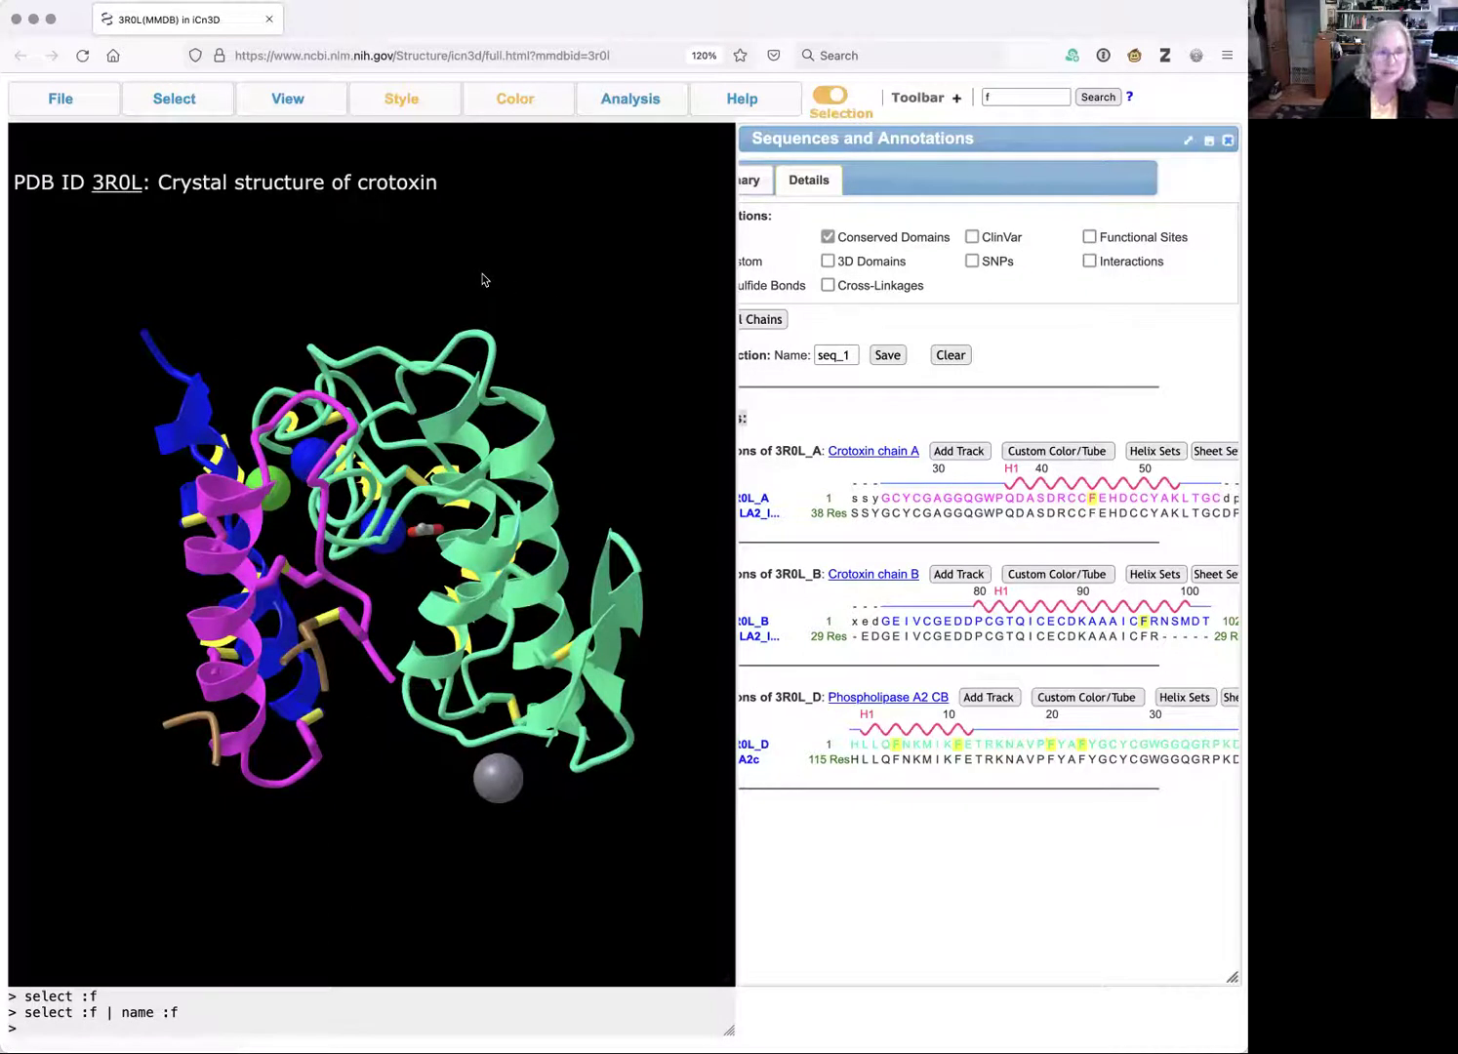
# Draw the selected phenylalanines in Sphere style
pyautogui.click(378, 101)
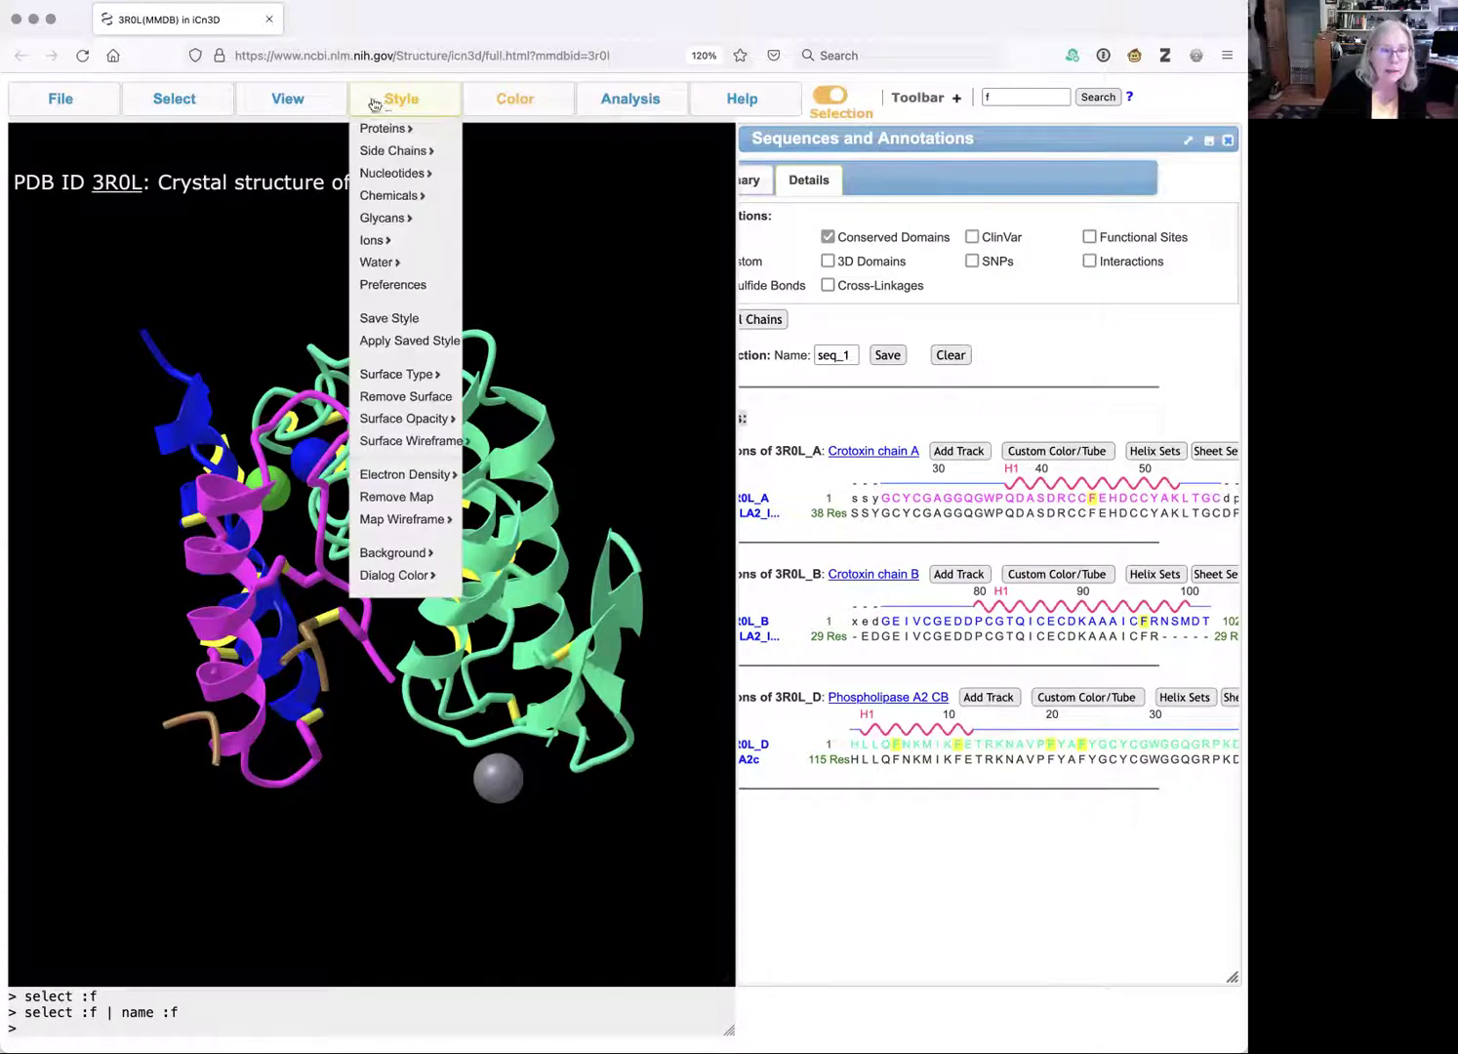
pyautogui.moveTo(385, 130)
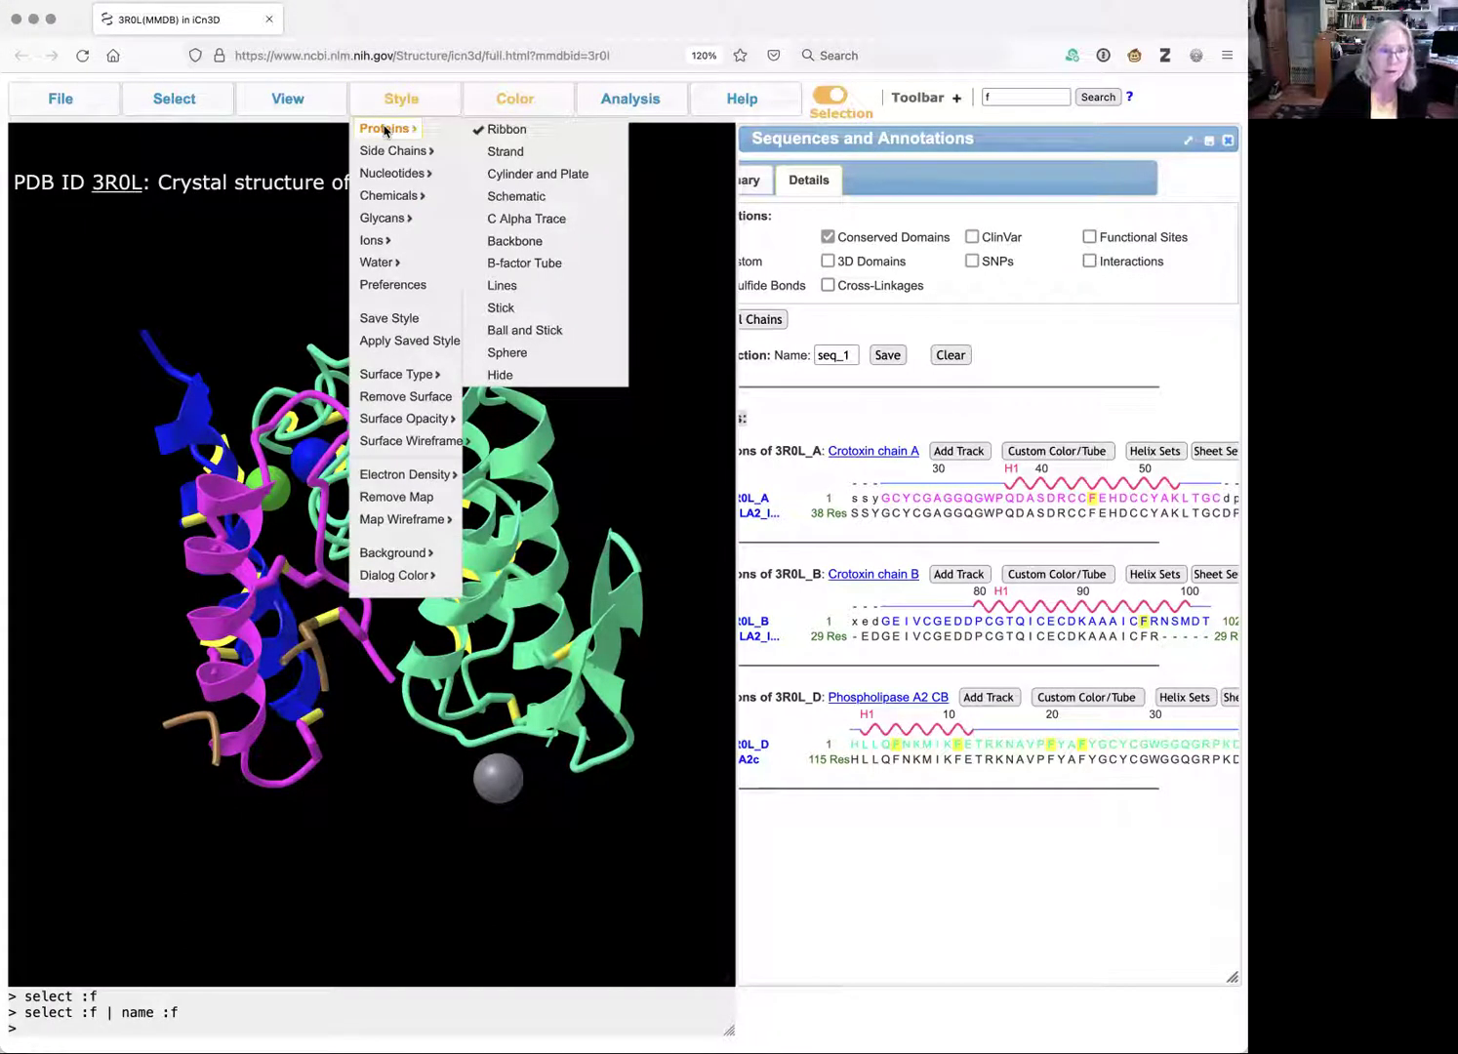
pyautogui.click(509, 357)
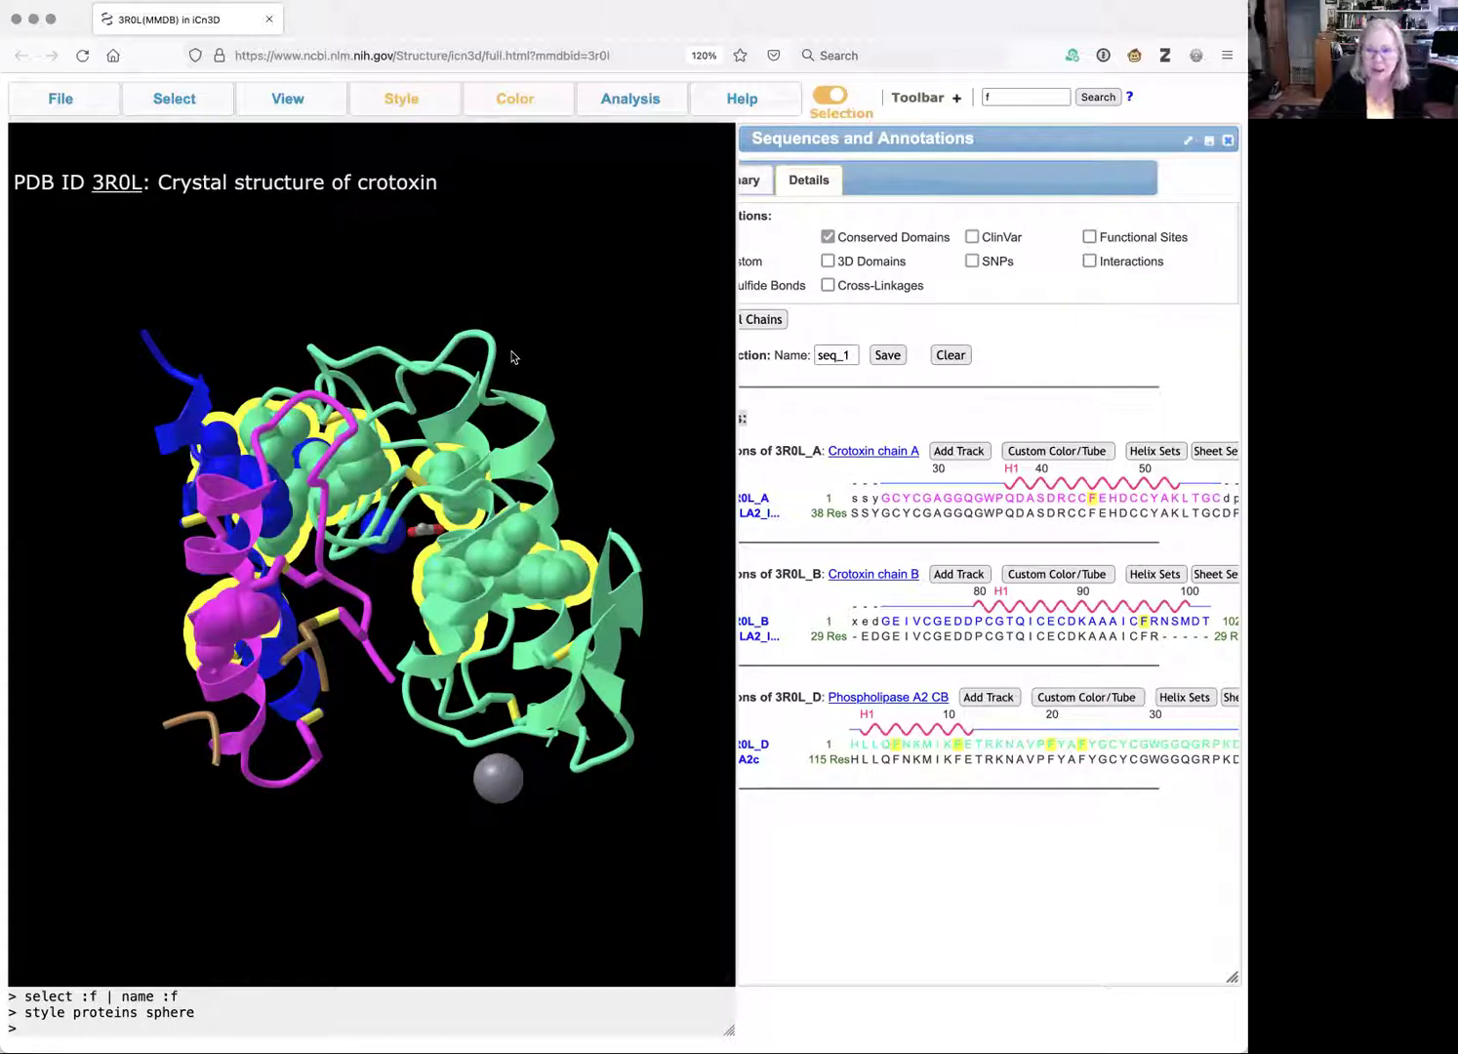
# Colour the phenylalanine spheres by atom element and rotate the model
pyautogui.click(508, 101)
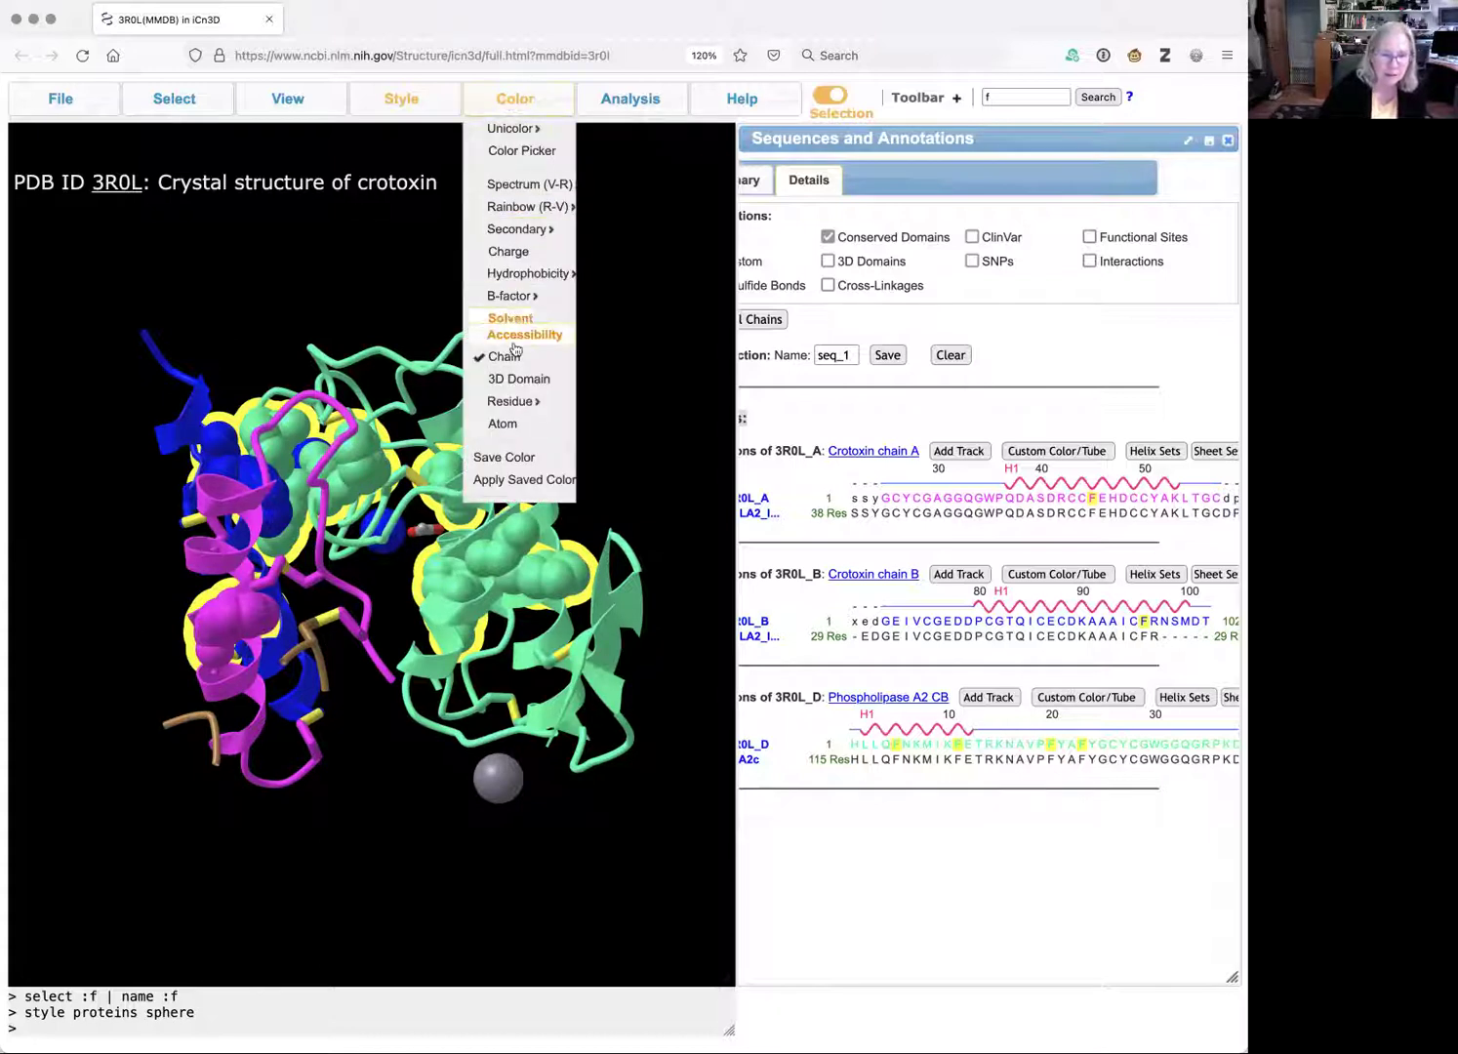
pyautogui.click(518, 427)
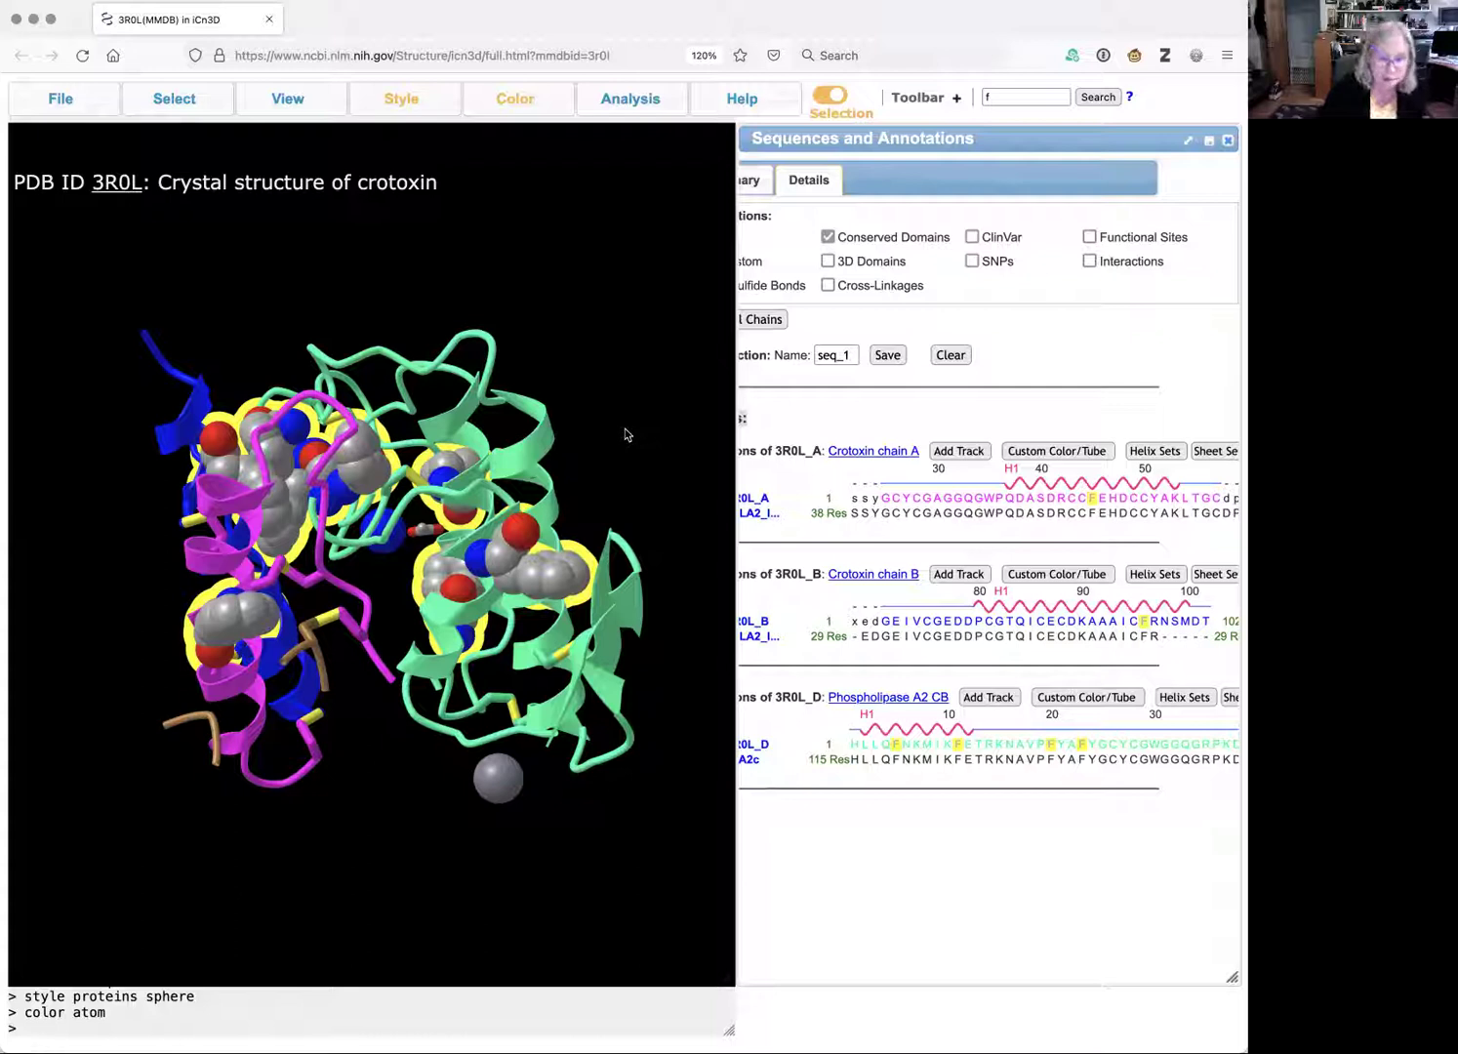
pyautogui.moveTo(512, 485); pyautogui.dragTo(215, 699)
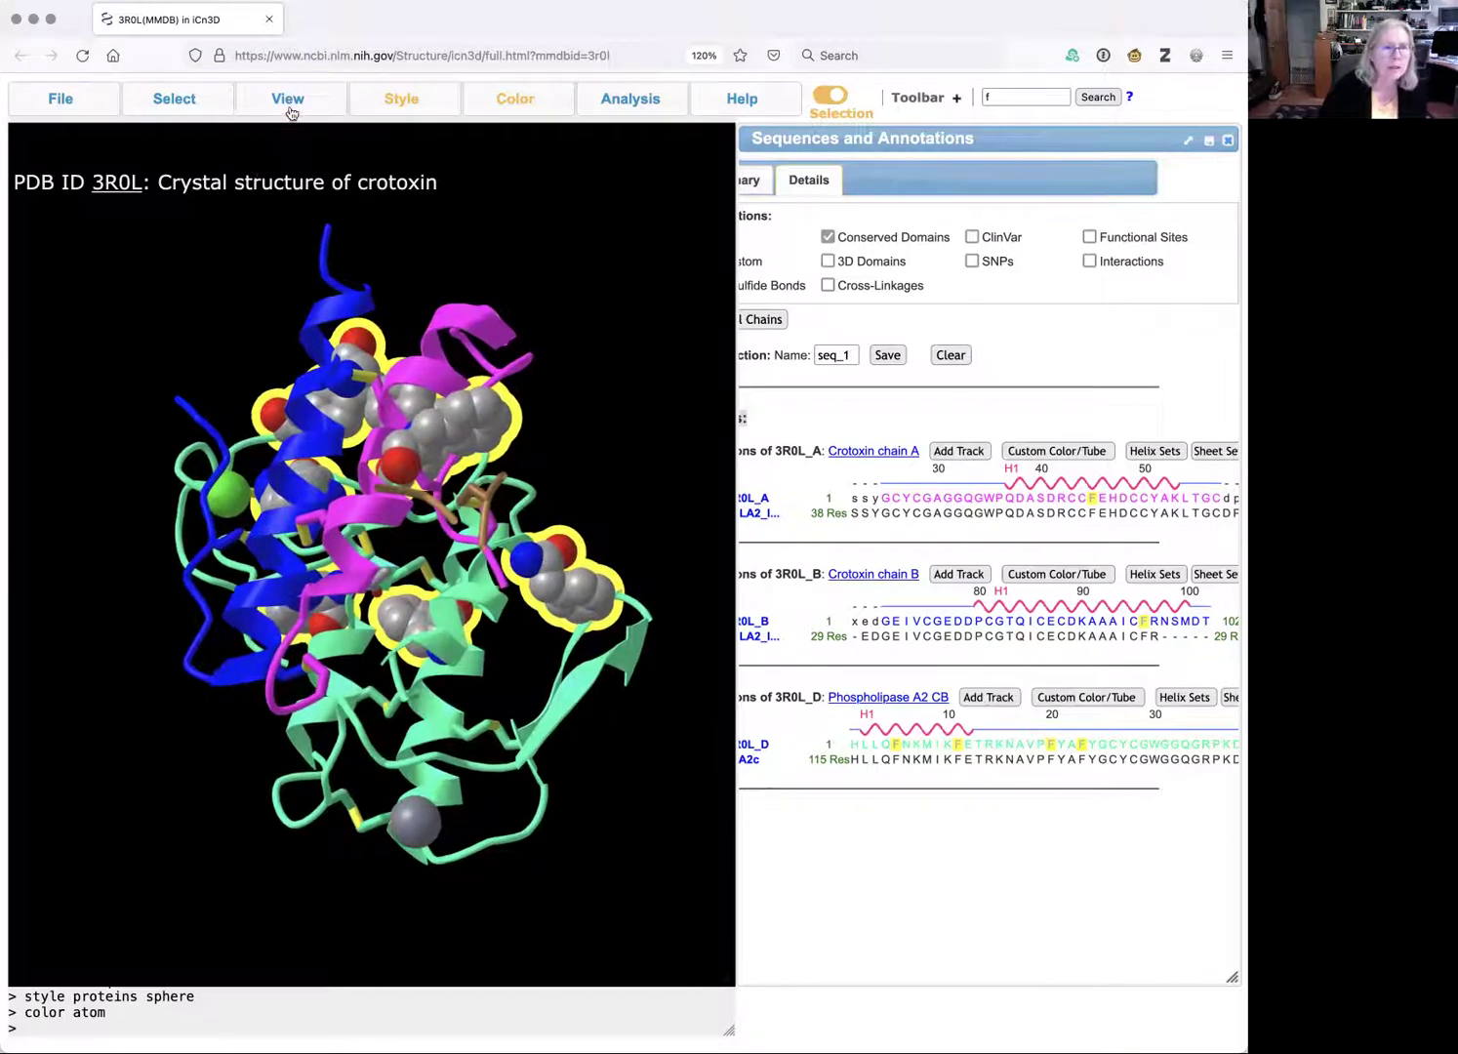
# Use View Selection to show only the phenylalanine spheres, then rotate them
pyautogui.click(277, 98)
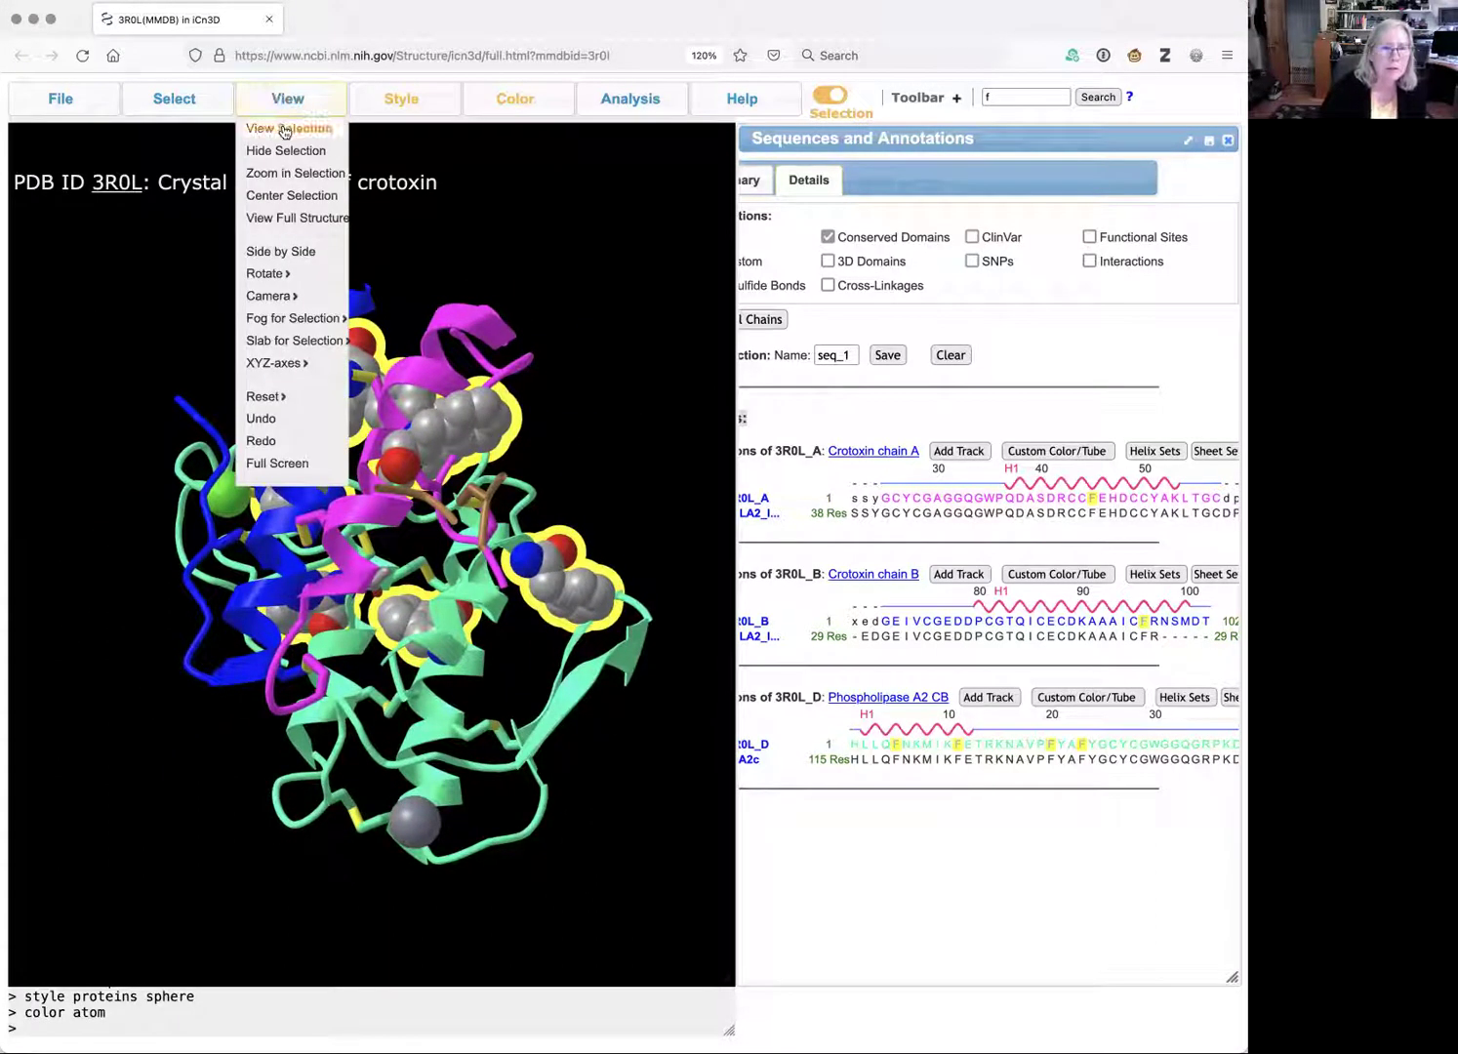
pyautogui.click(284, 130)
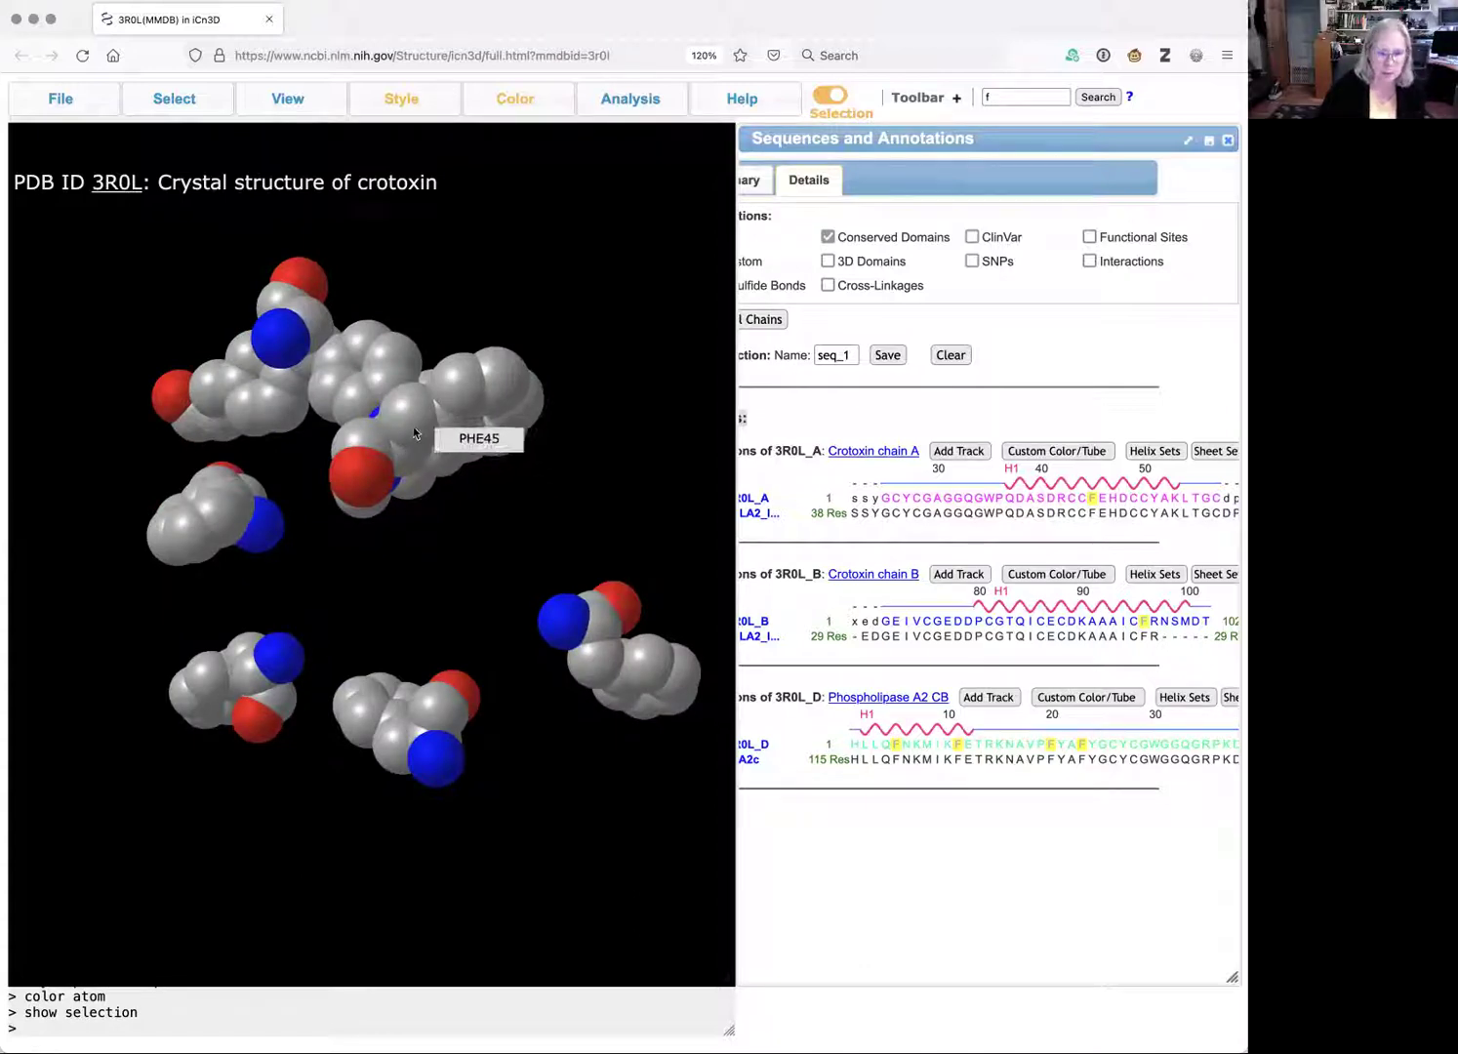
pyautogui.moveTo(415, 433); pyautogui.dragTo(469, 501)
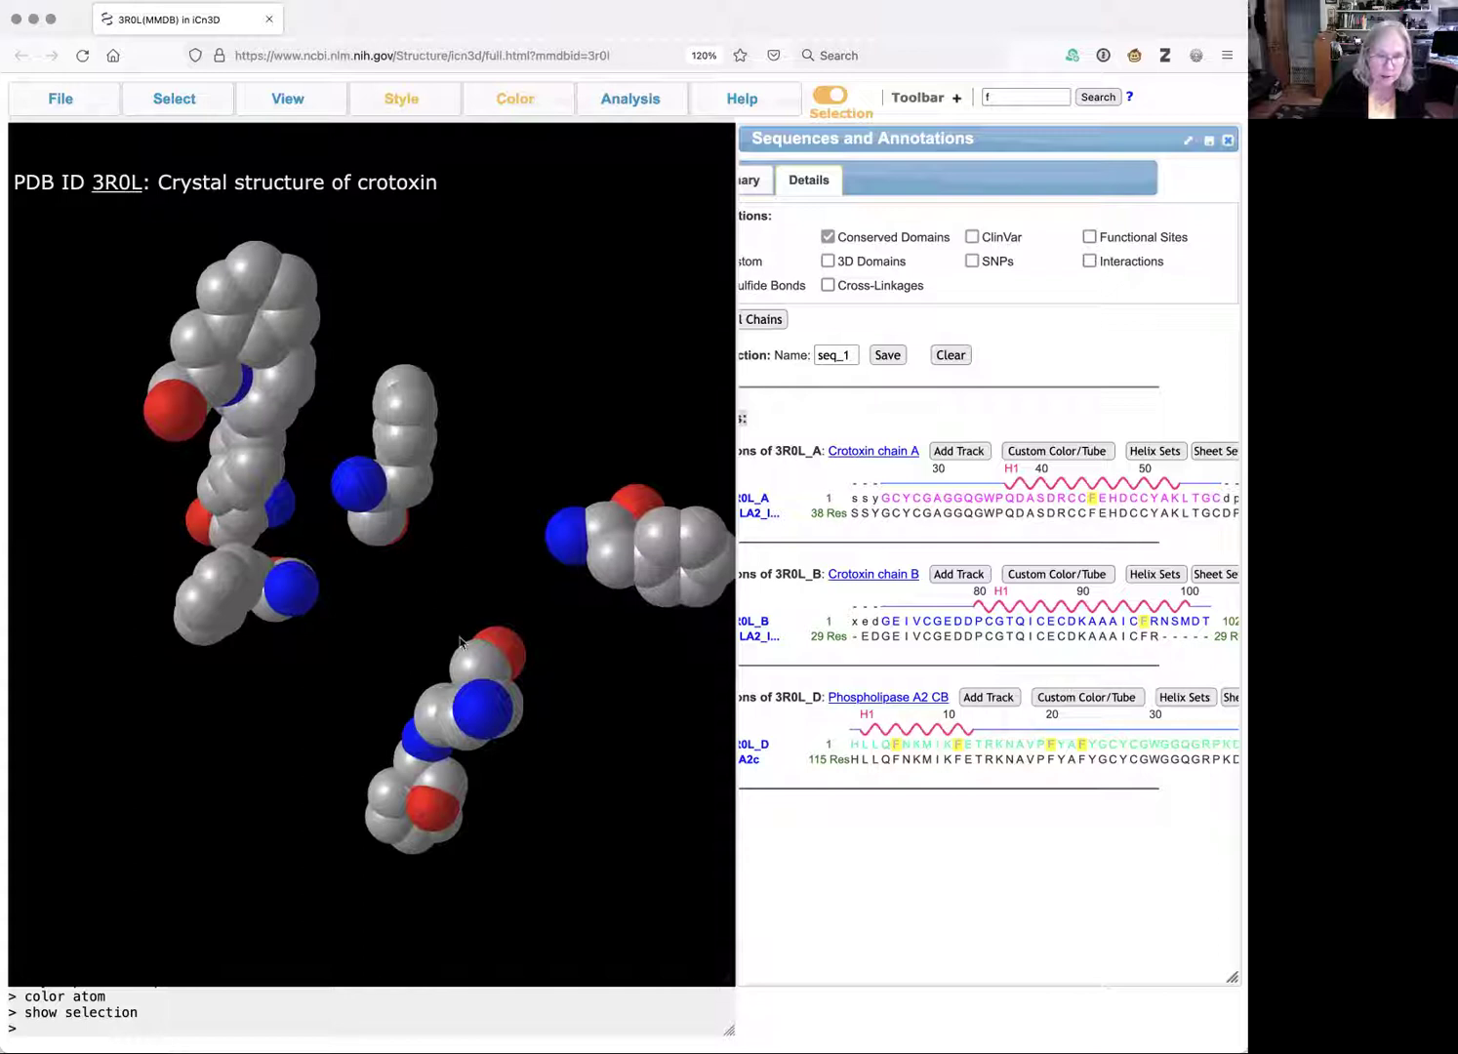
pyautogui.moveTo(359, 480); pyautogui.dragTo(412, 708)
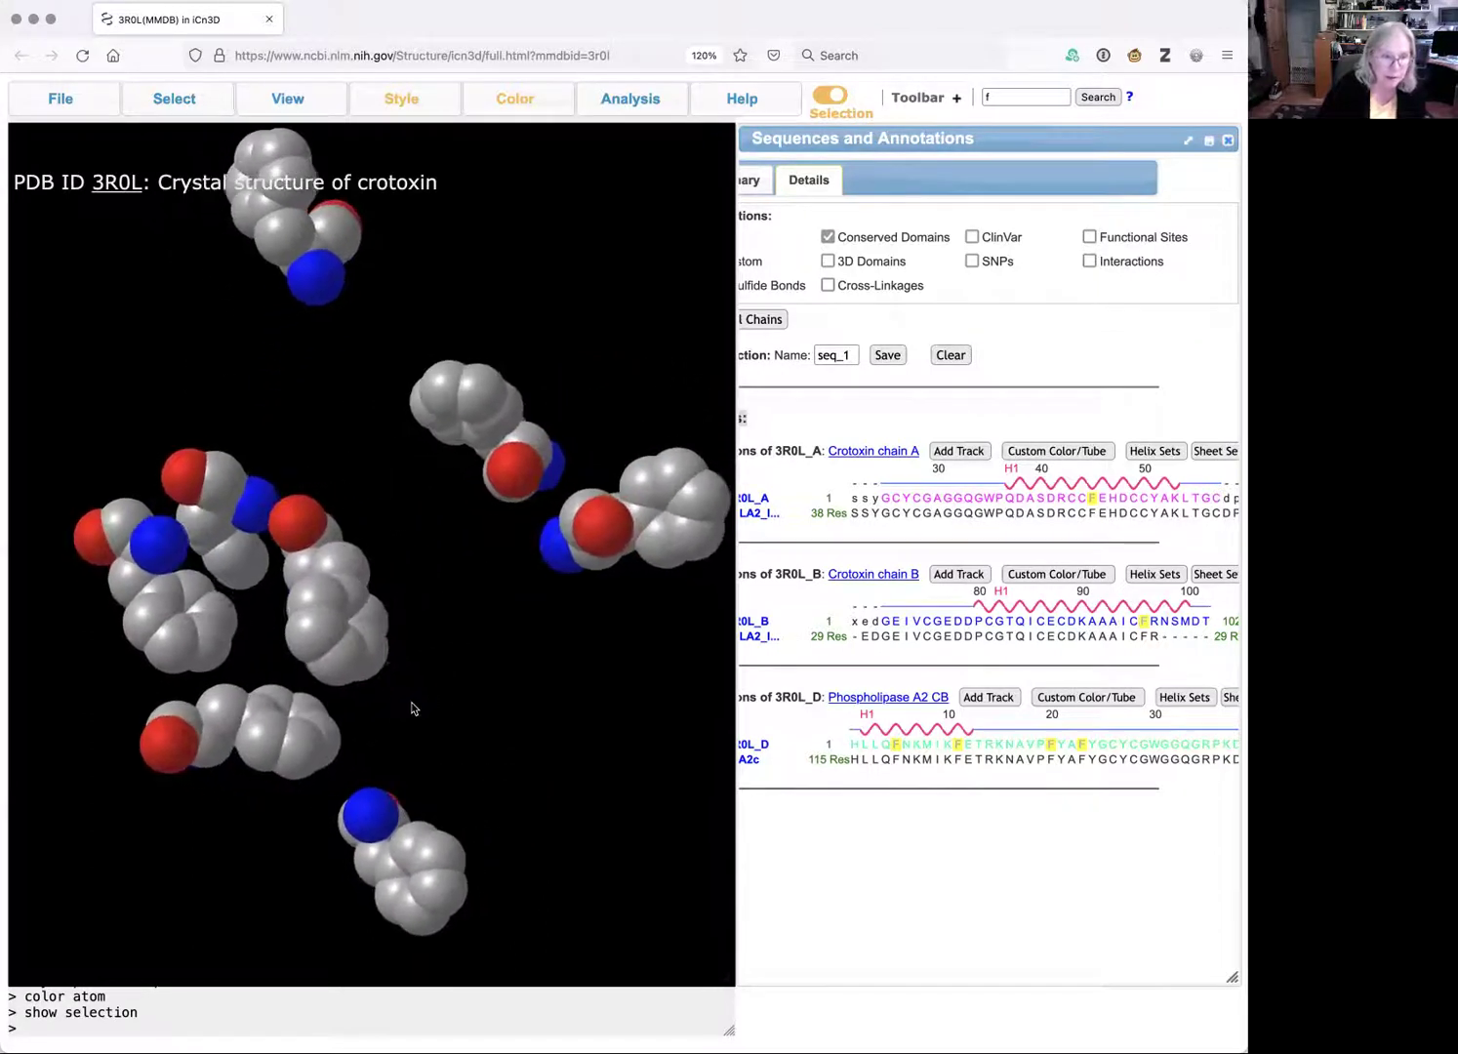
# Identify residues PHE109, PHE96 and PHE20, rotating the model around PHE20
pyautogui.moveTo(220, 667)
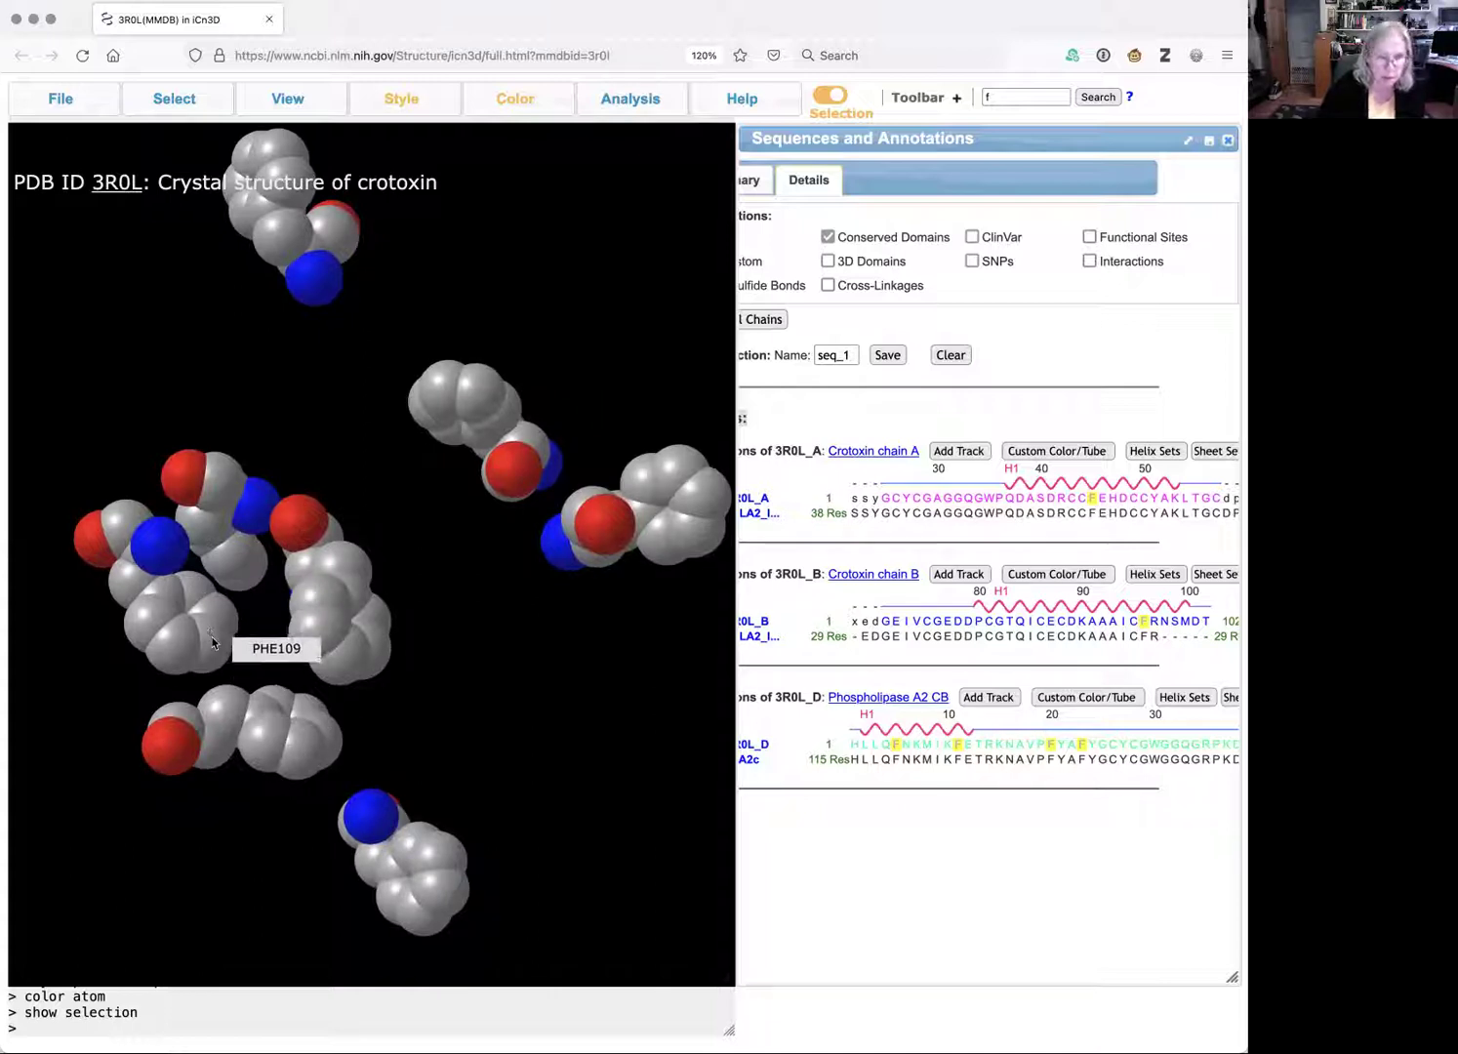
pyautogui.moveTo(222, 714)
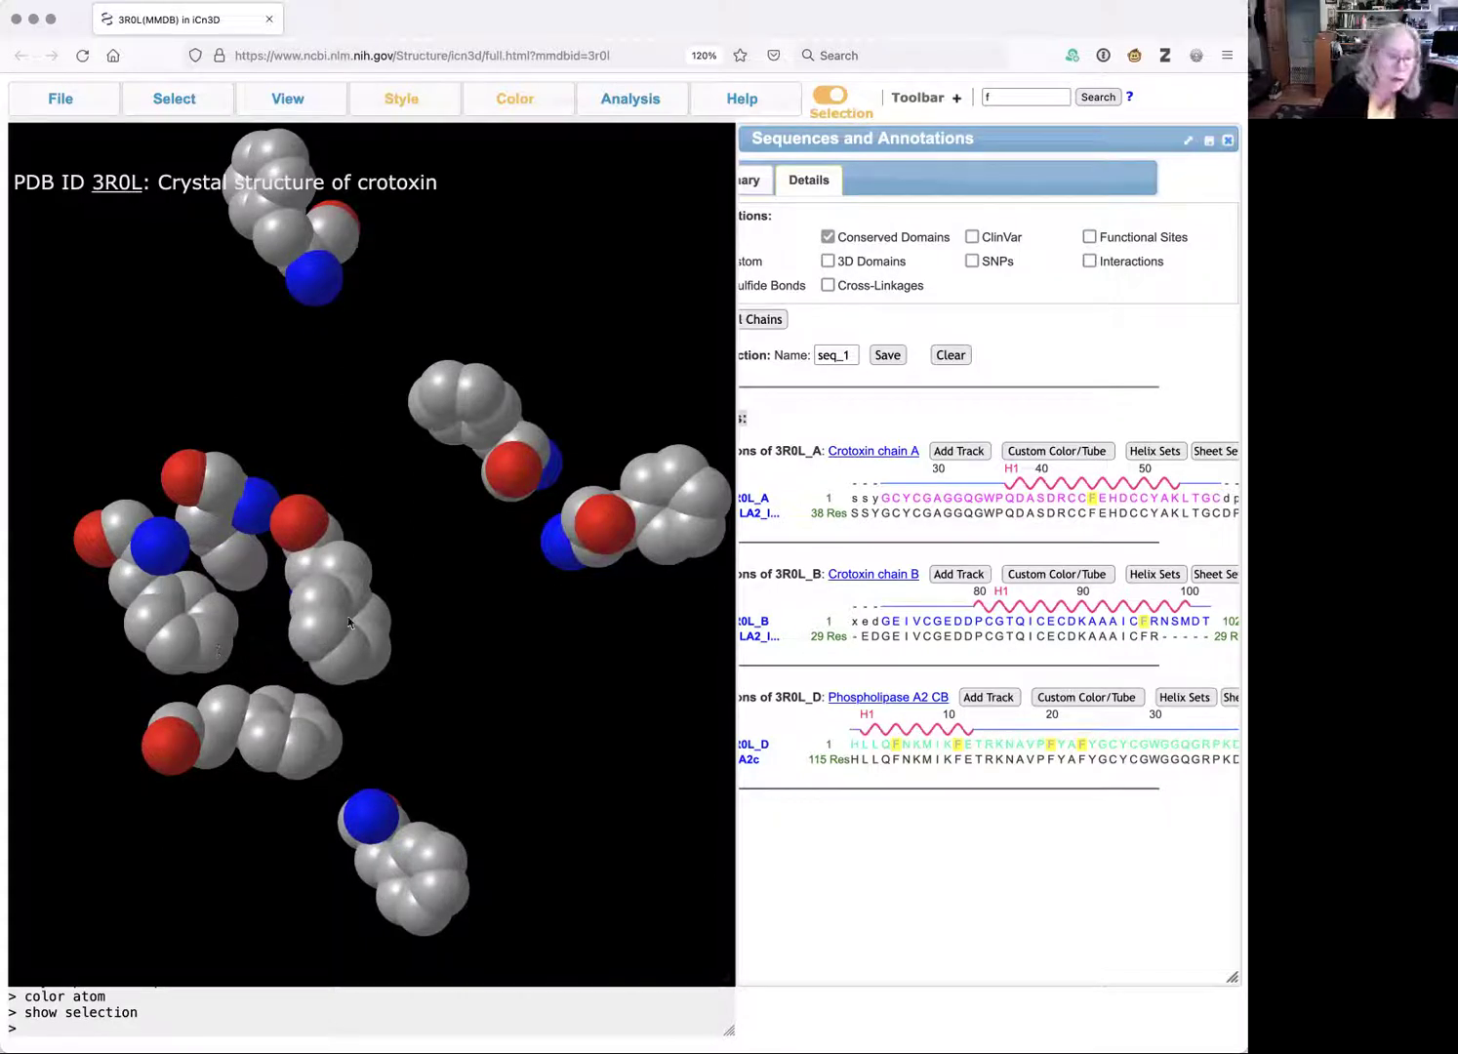
pyautogui.moveTo(351, 614)
pyautogui.moveTo(351, 614); pyautogui.dragTo(406, 625)
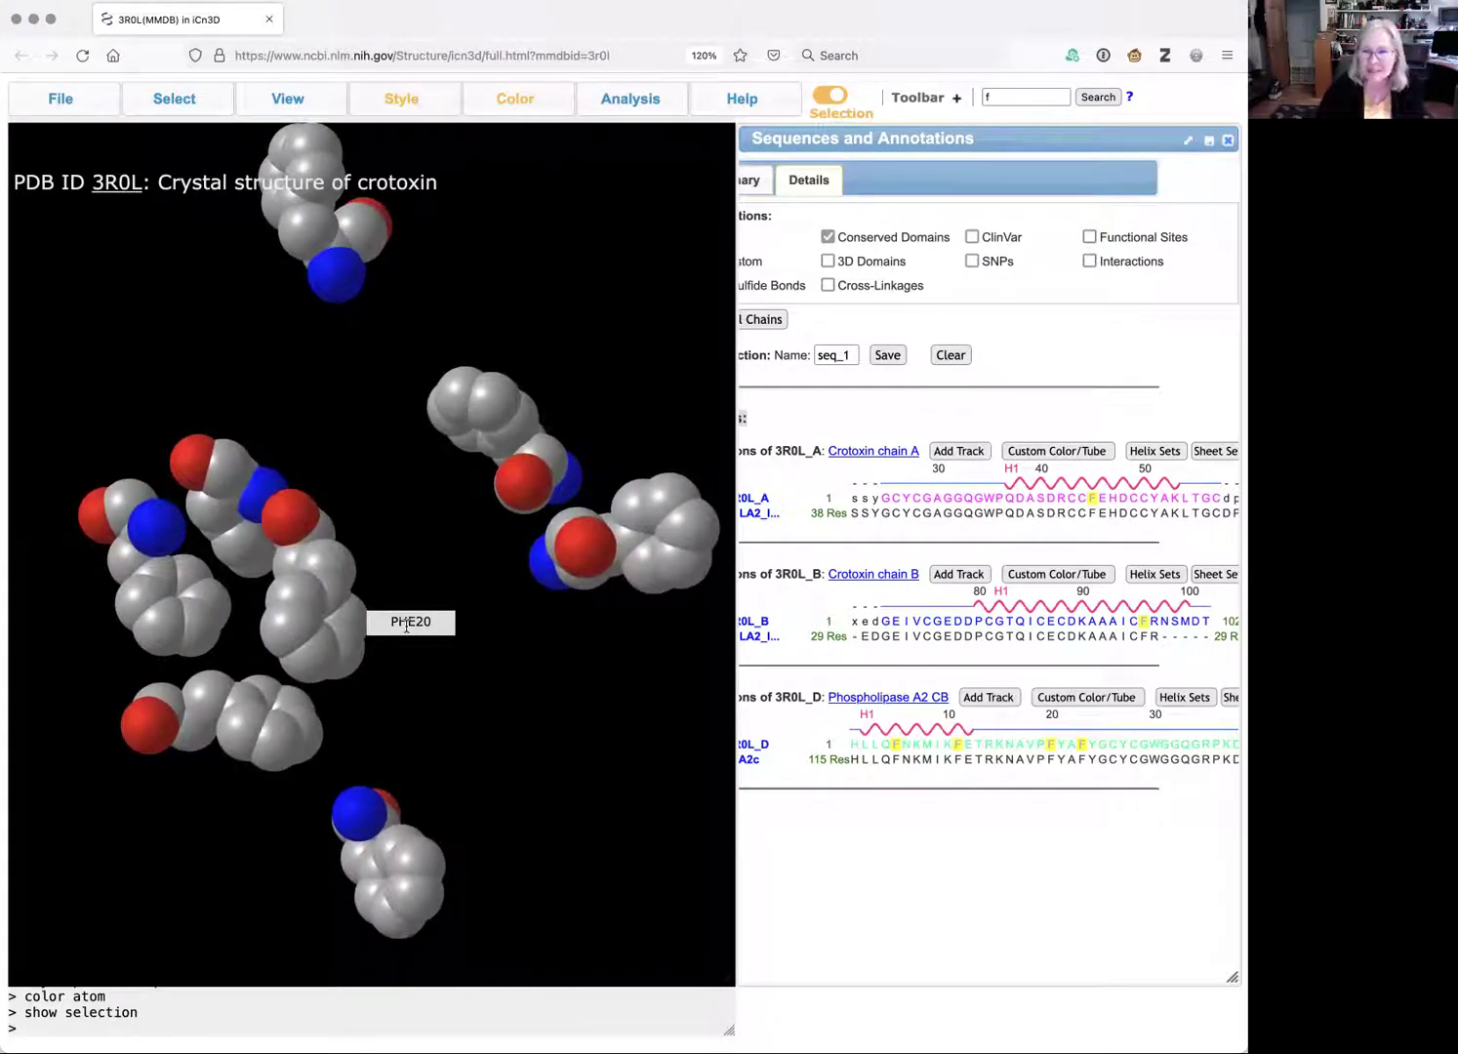
pyautogui.moveTo(642, 105)
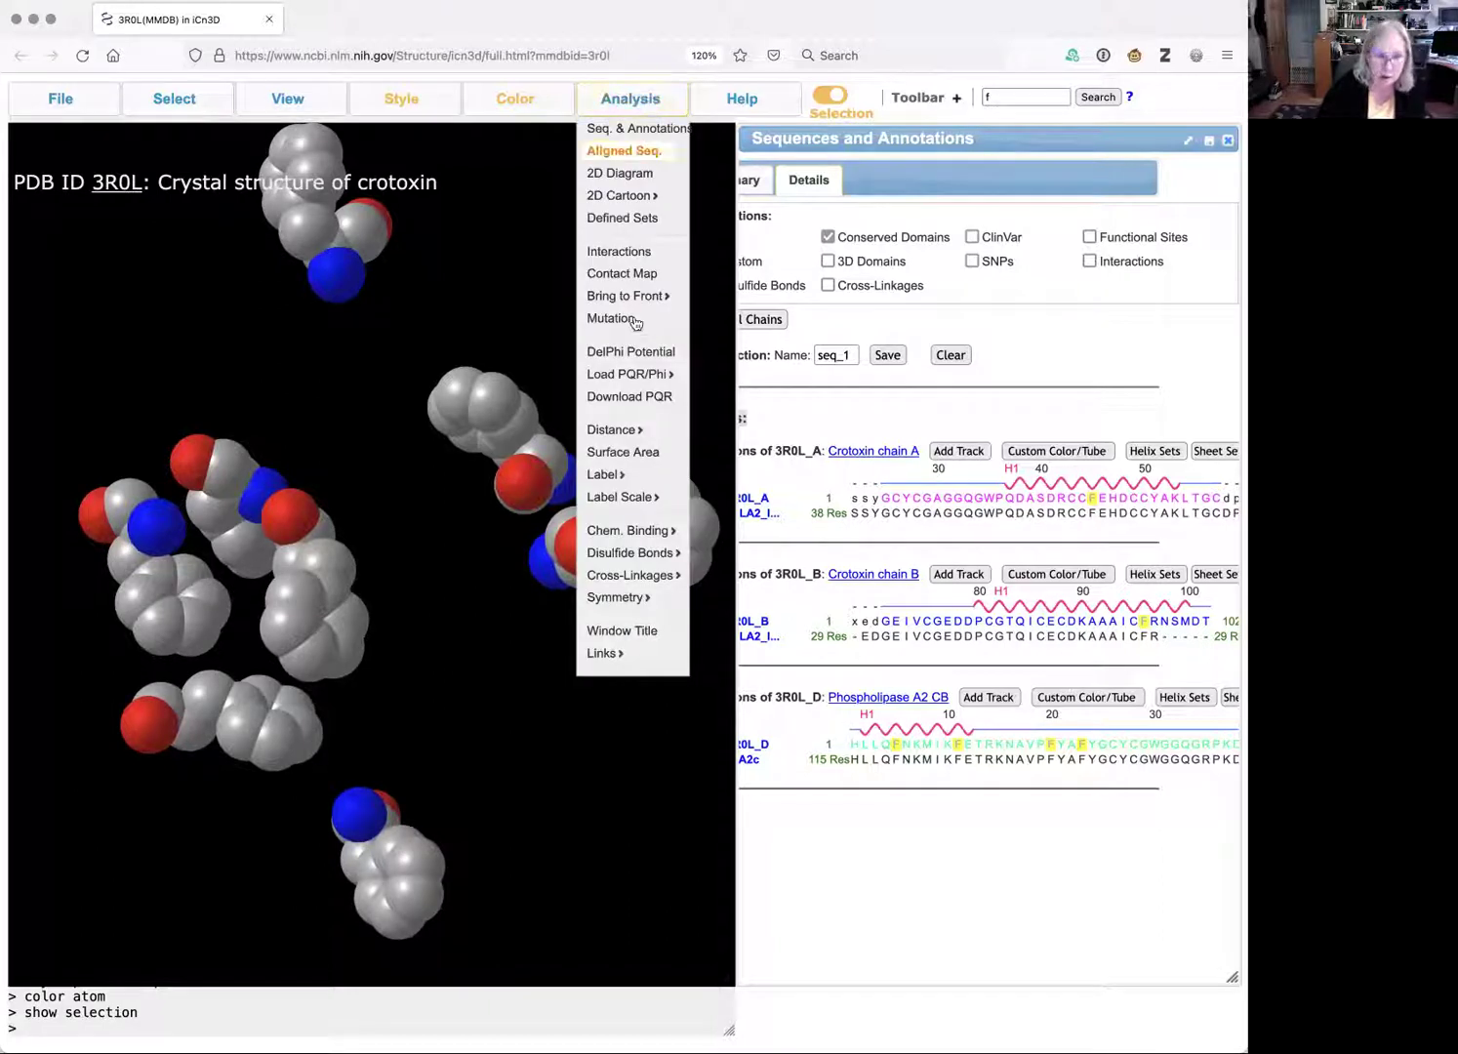
# Display the 3.8 Å distance between PHE109 CZ (chain D) and PHE96 CB (chain B)
pyautogui.moveTo(635, 429)
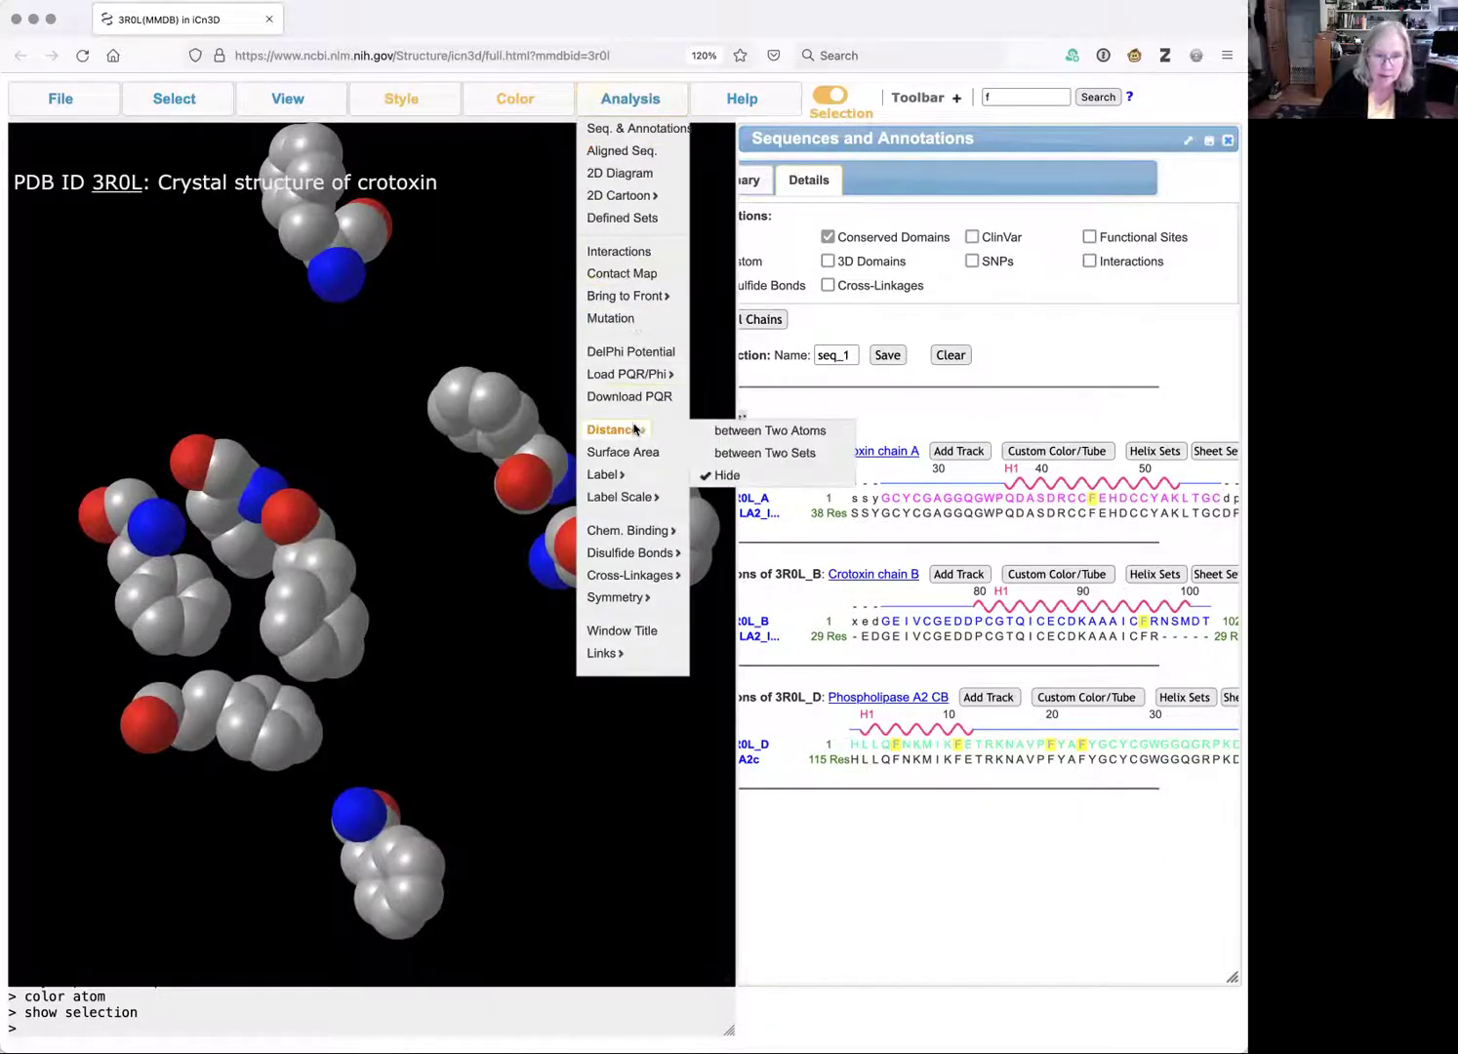
pyautogui.click(724, 433)
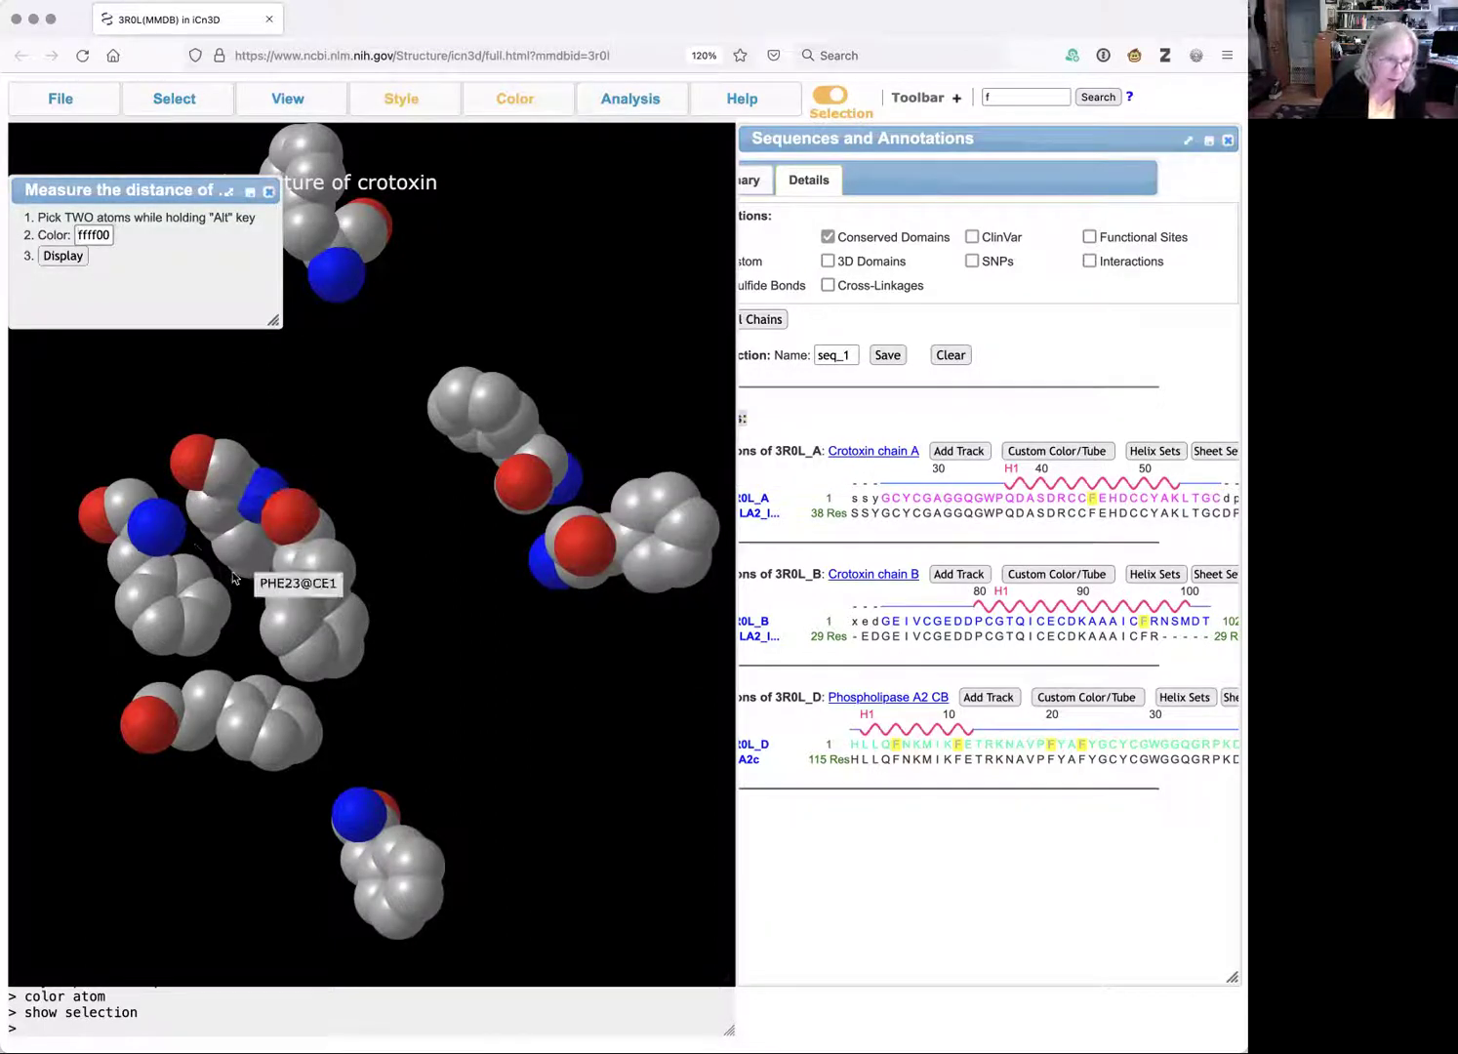
pyautogui.keyDown('alt'); pyautogui.click(199, 630); pyautogui.keyUp('alt')
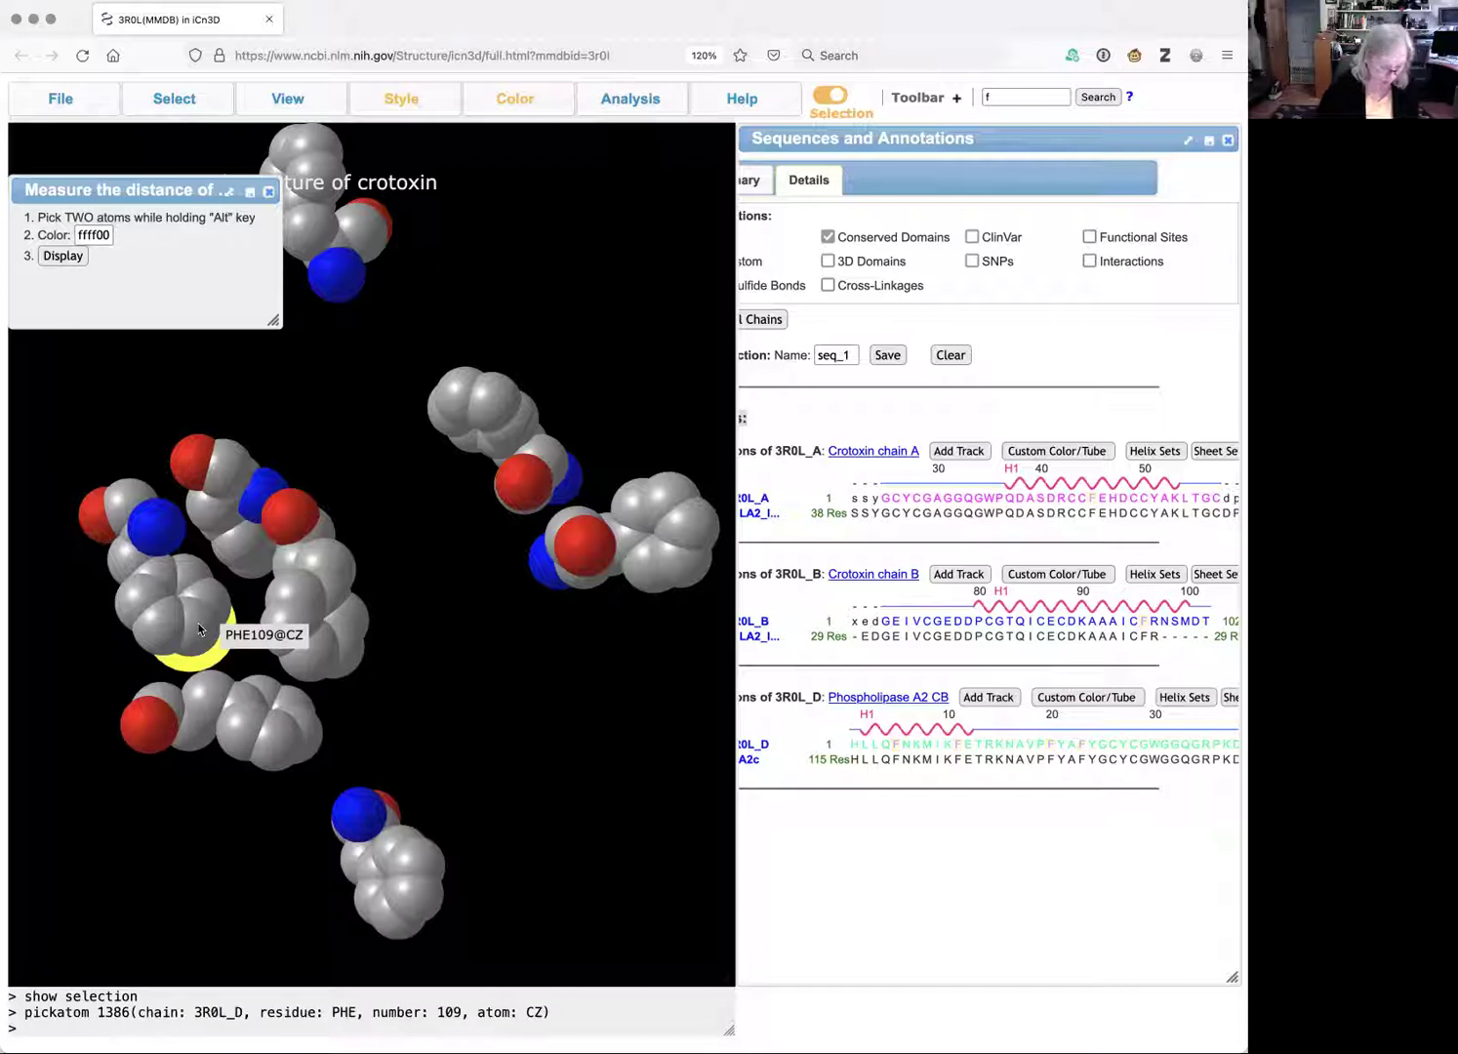
pyautogui.keyDown('alt'); pyautogui.click(204, 689); pyautogui.keyUp('alt')
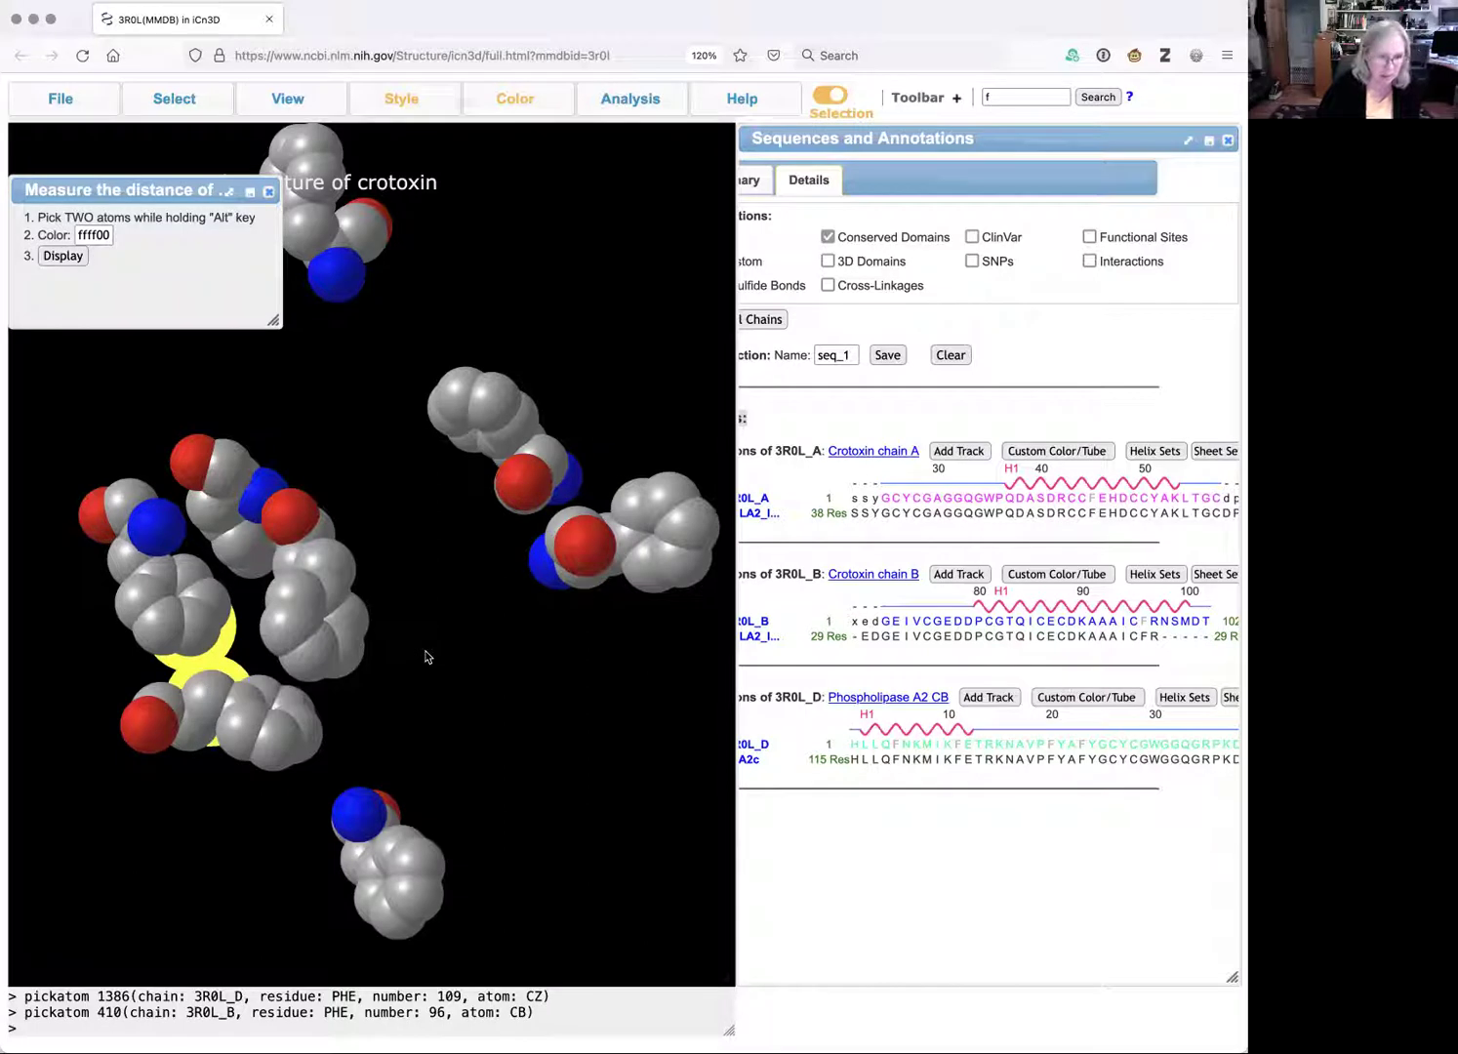
pyautogui.click(62, 255)
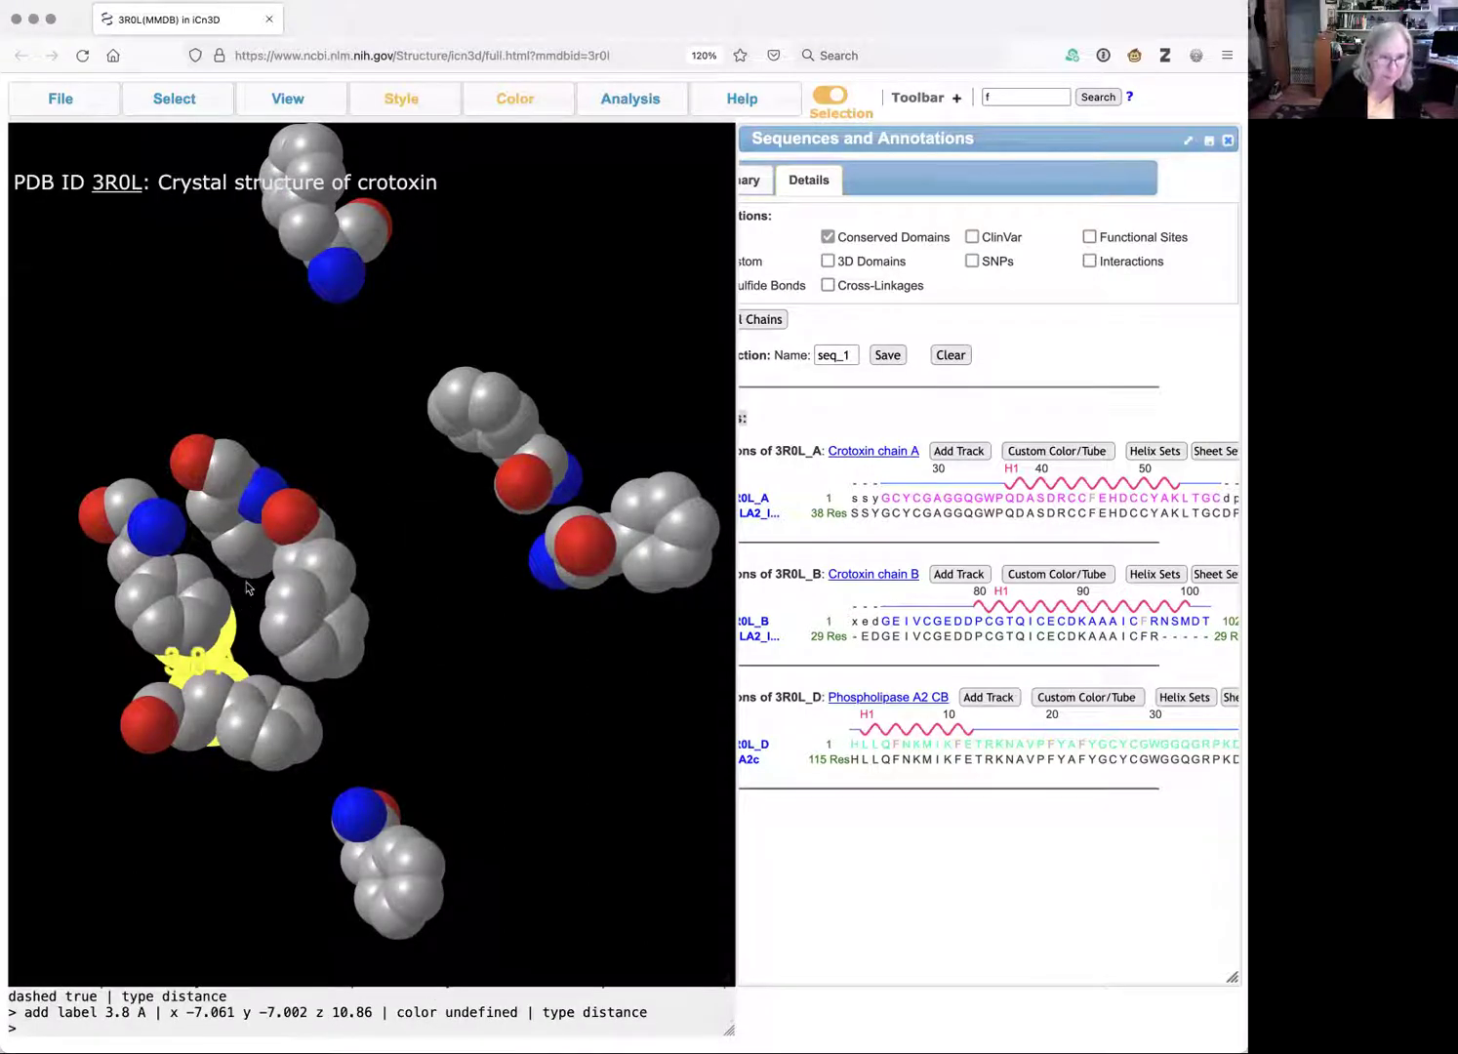
pyautogui.moveTo(237, 567); pyautogui.dragTo(490, 725)
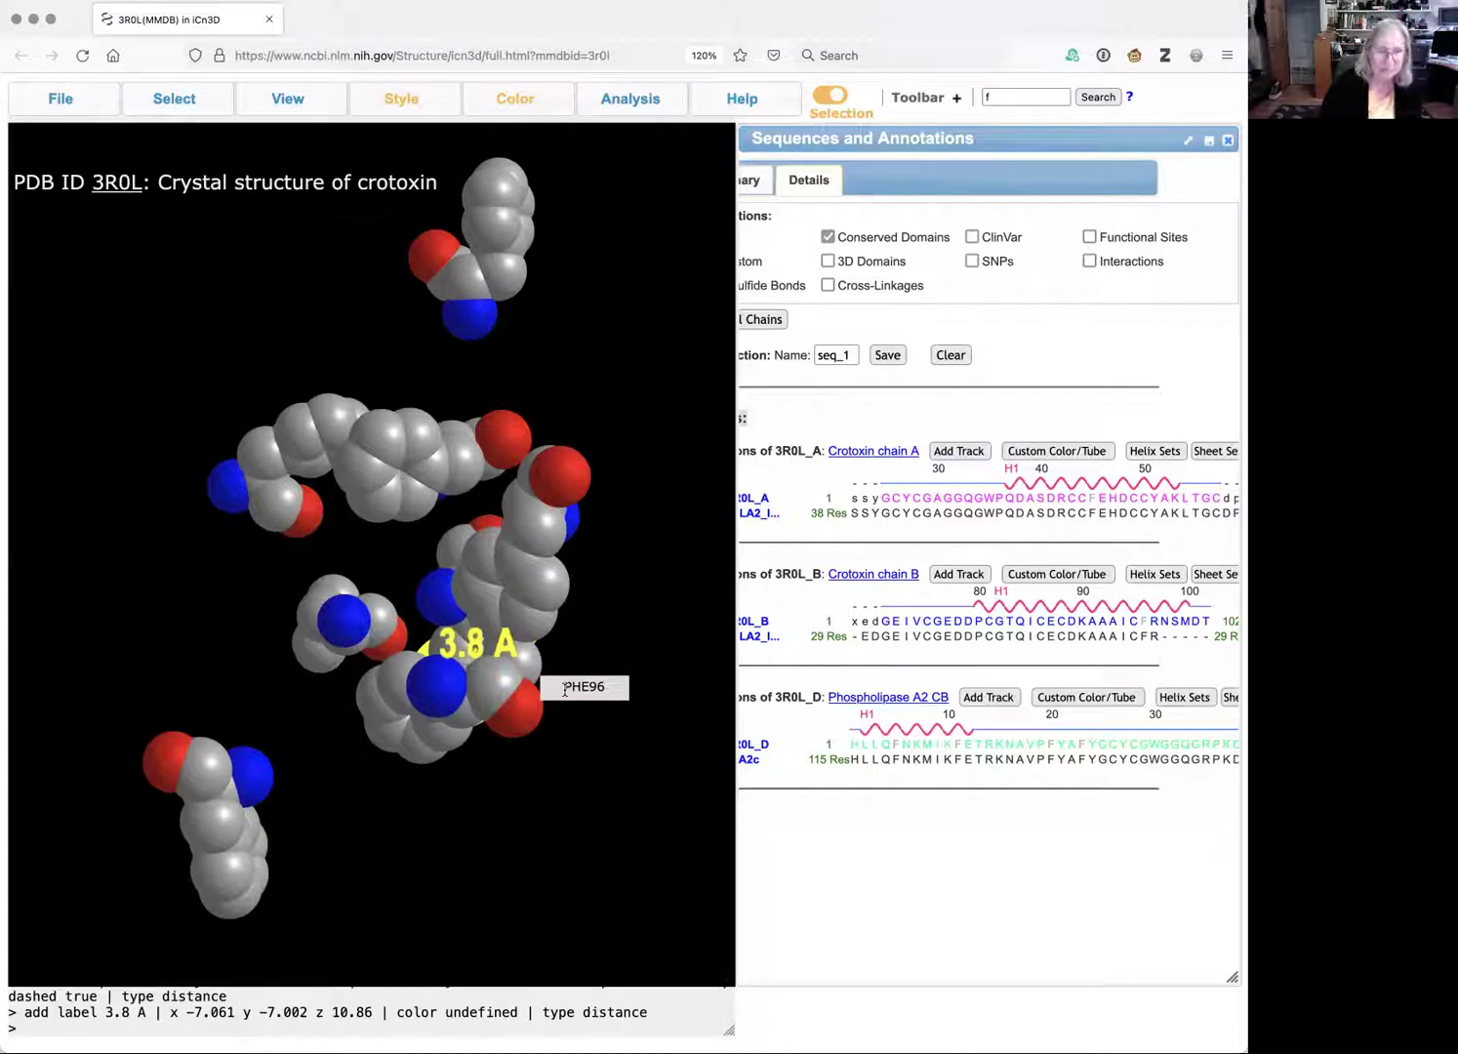
pyautogui.moveTo(551, 285); pyautogui.dragTo(534, 548)
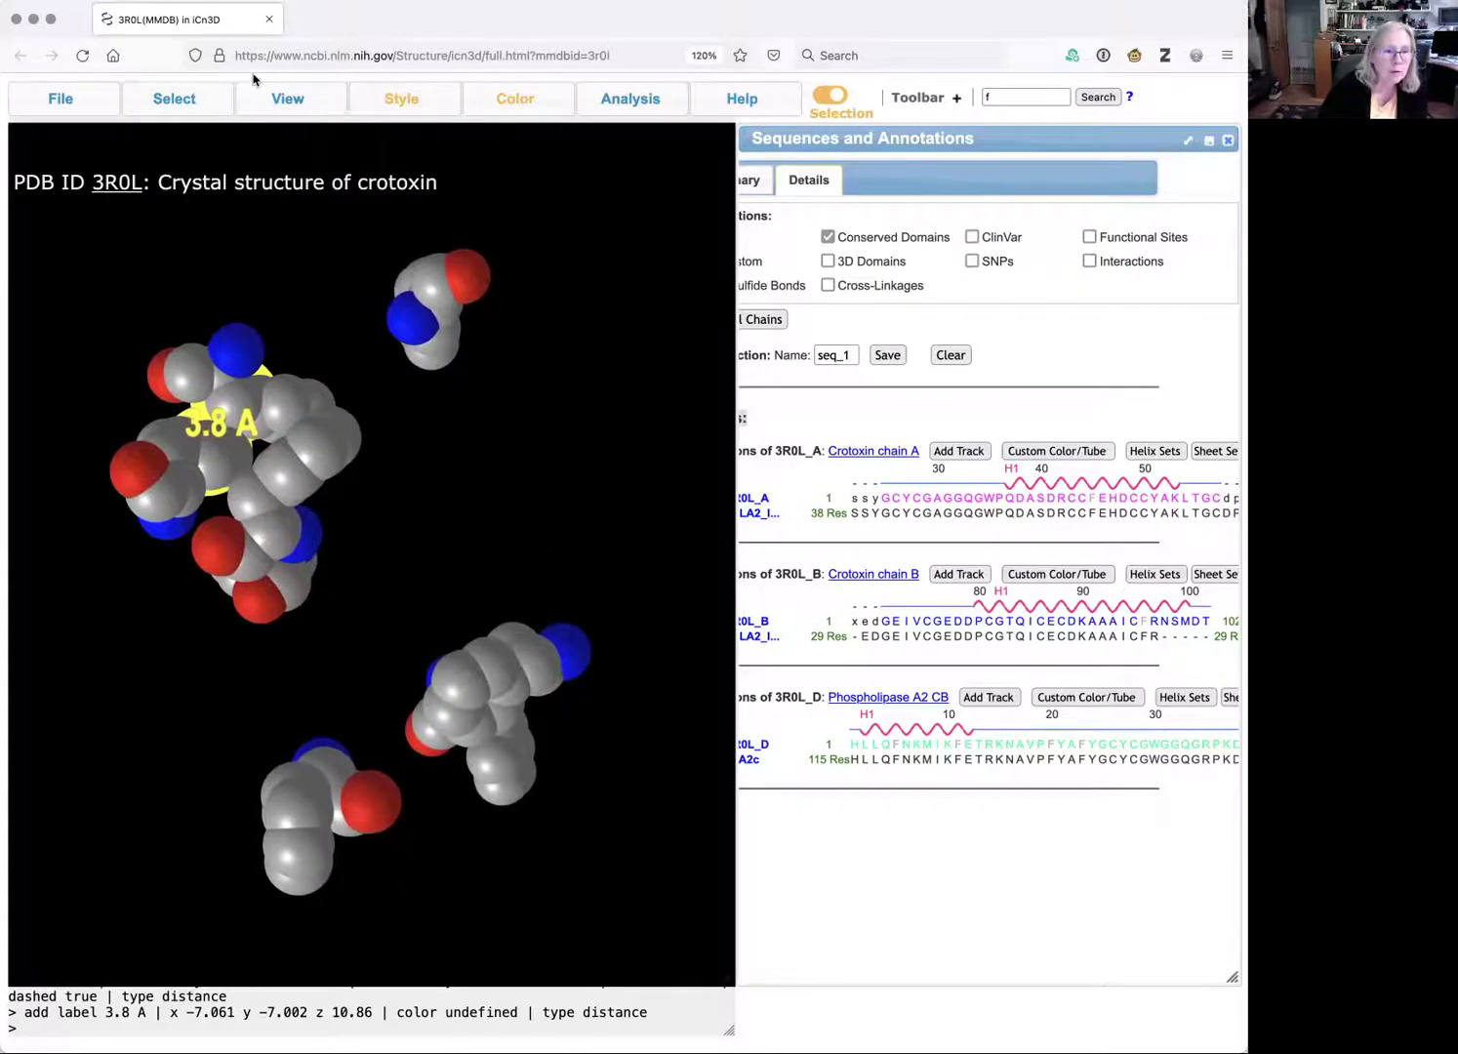
# Apply View > Reset > All twice to restore the coloured ribbons, then rotate the model
pyautogui.click(288, 97)
pyautogui.moveTo(286, 397)
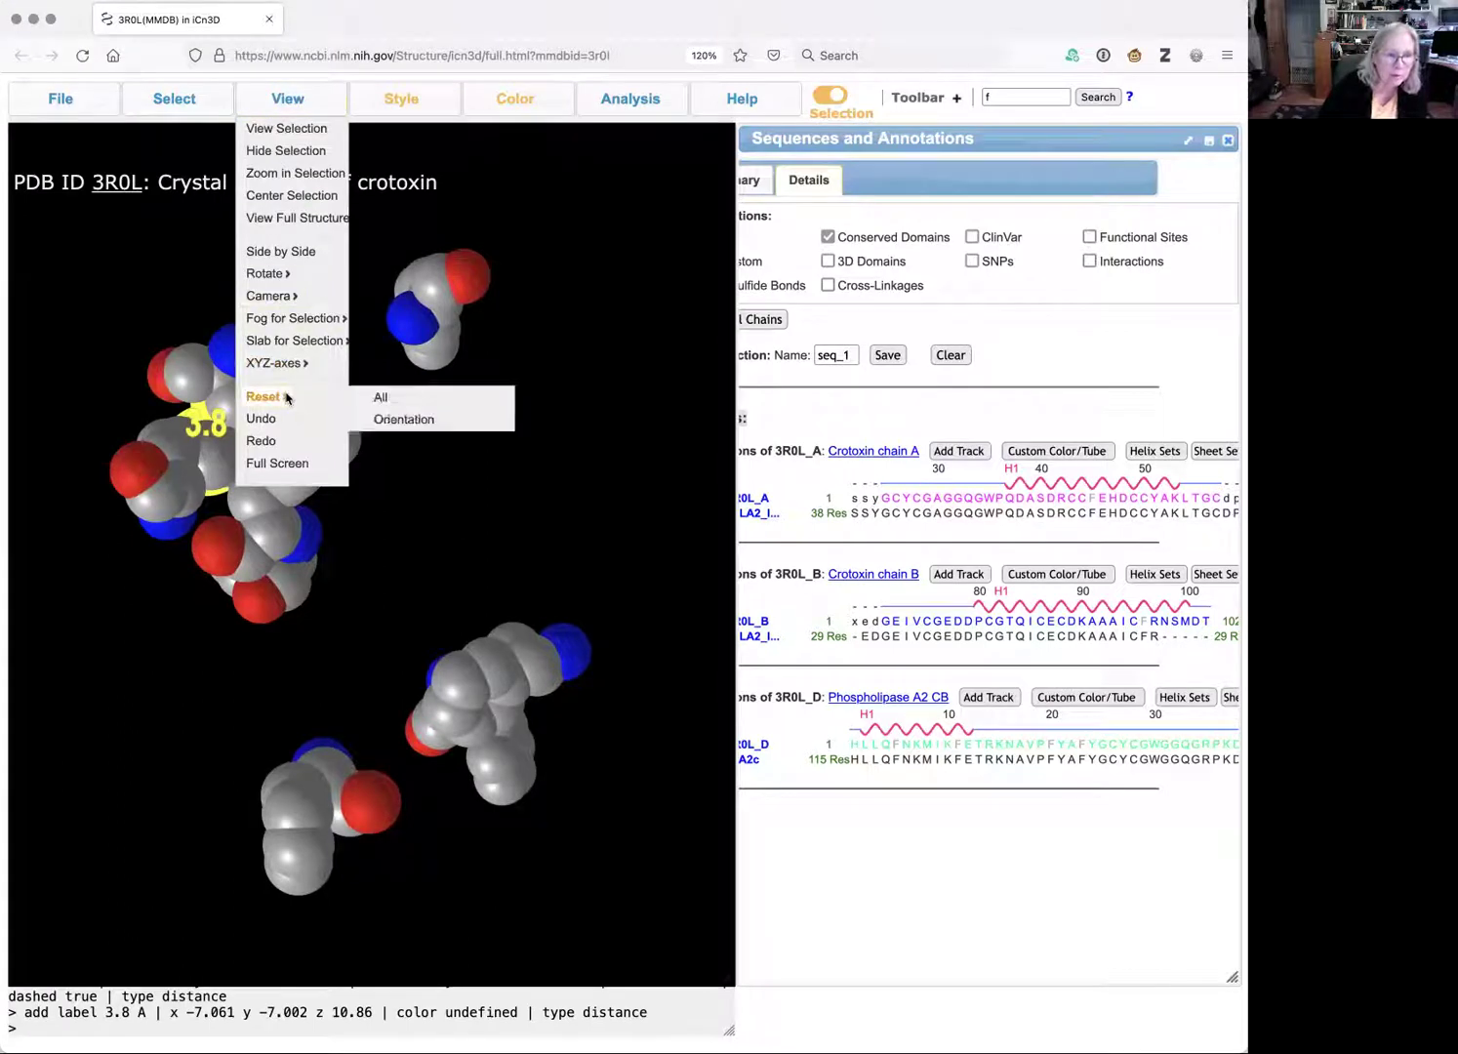
pyautogui.click(378, 398)
pyautogui.click(282, 96)
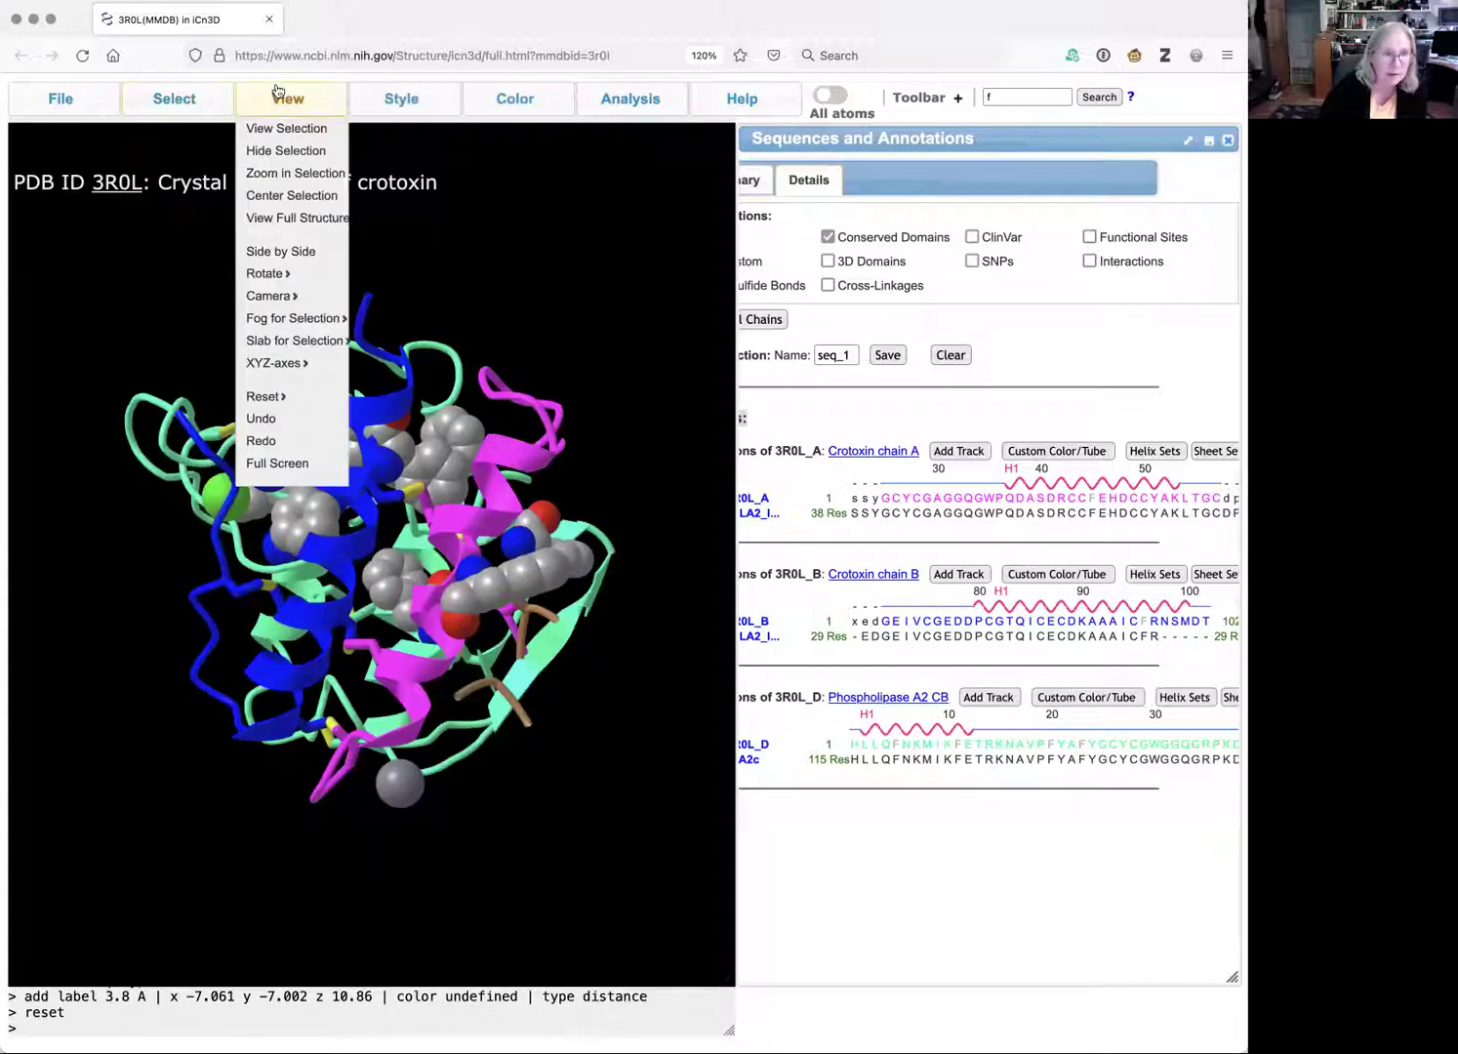
pyautogui.moveTo(280, 396)
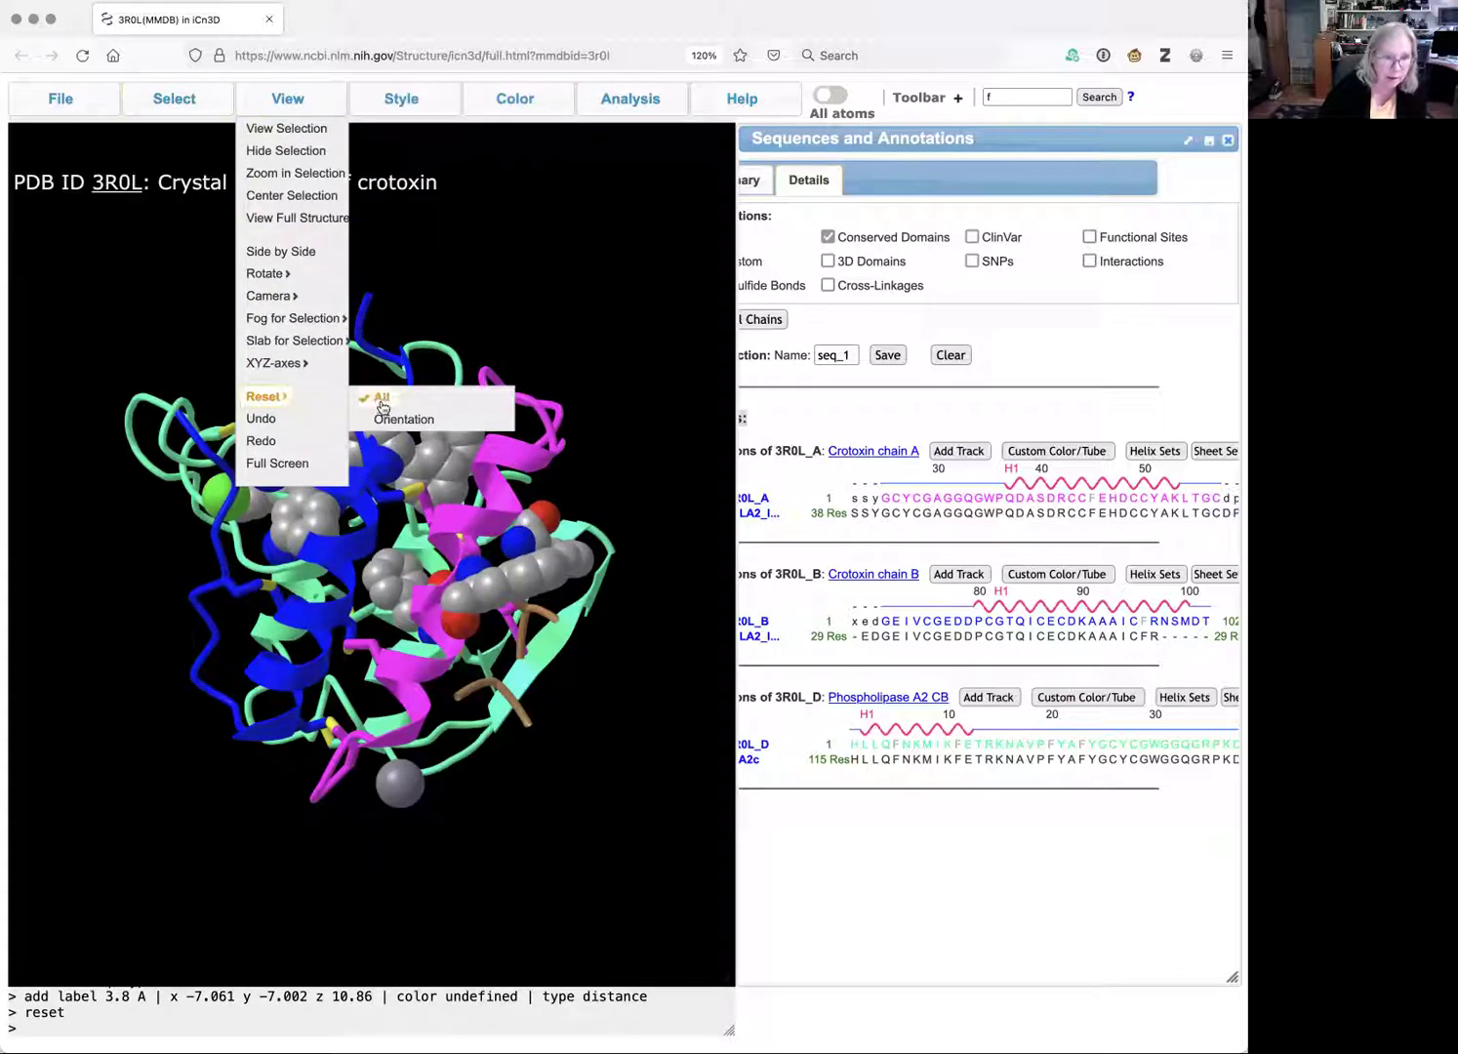
pyautogui.click(382, 399)
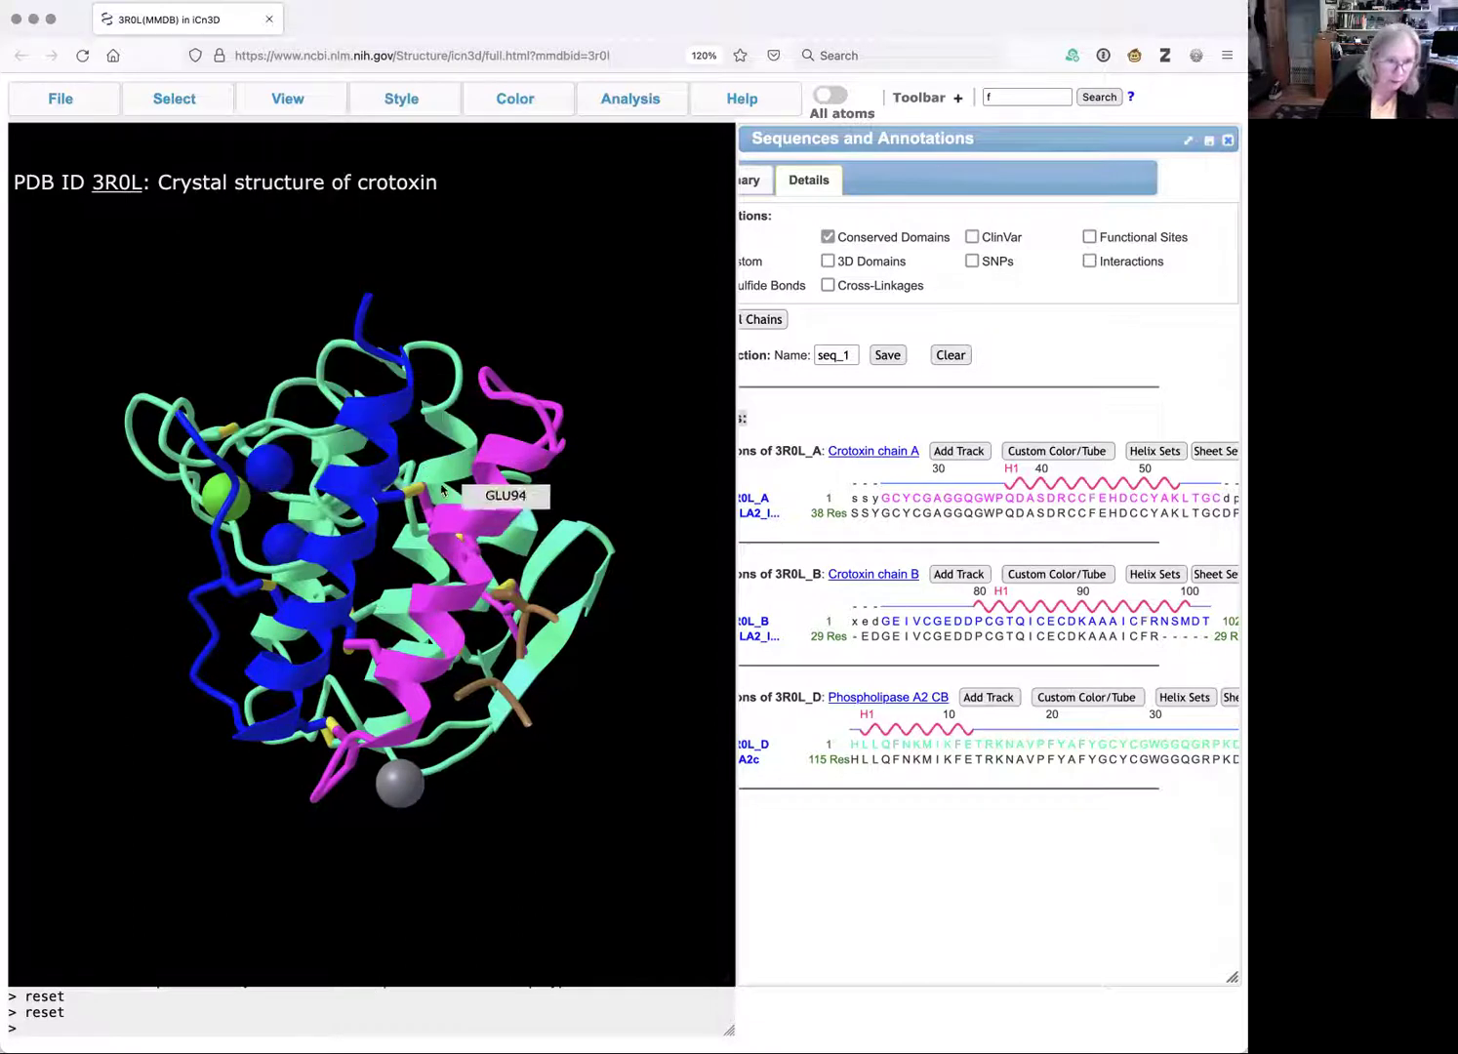
pyautogui.moveTo(444, 492); pyautogui.dragTo(338, 496)
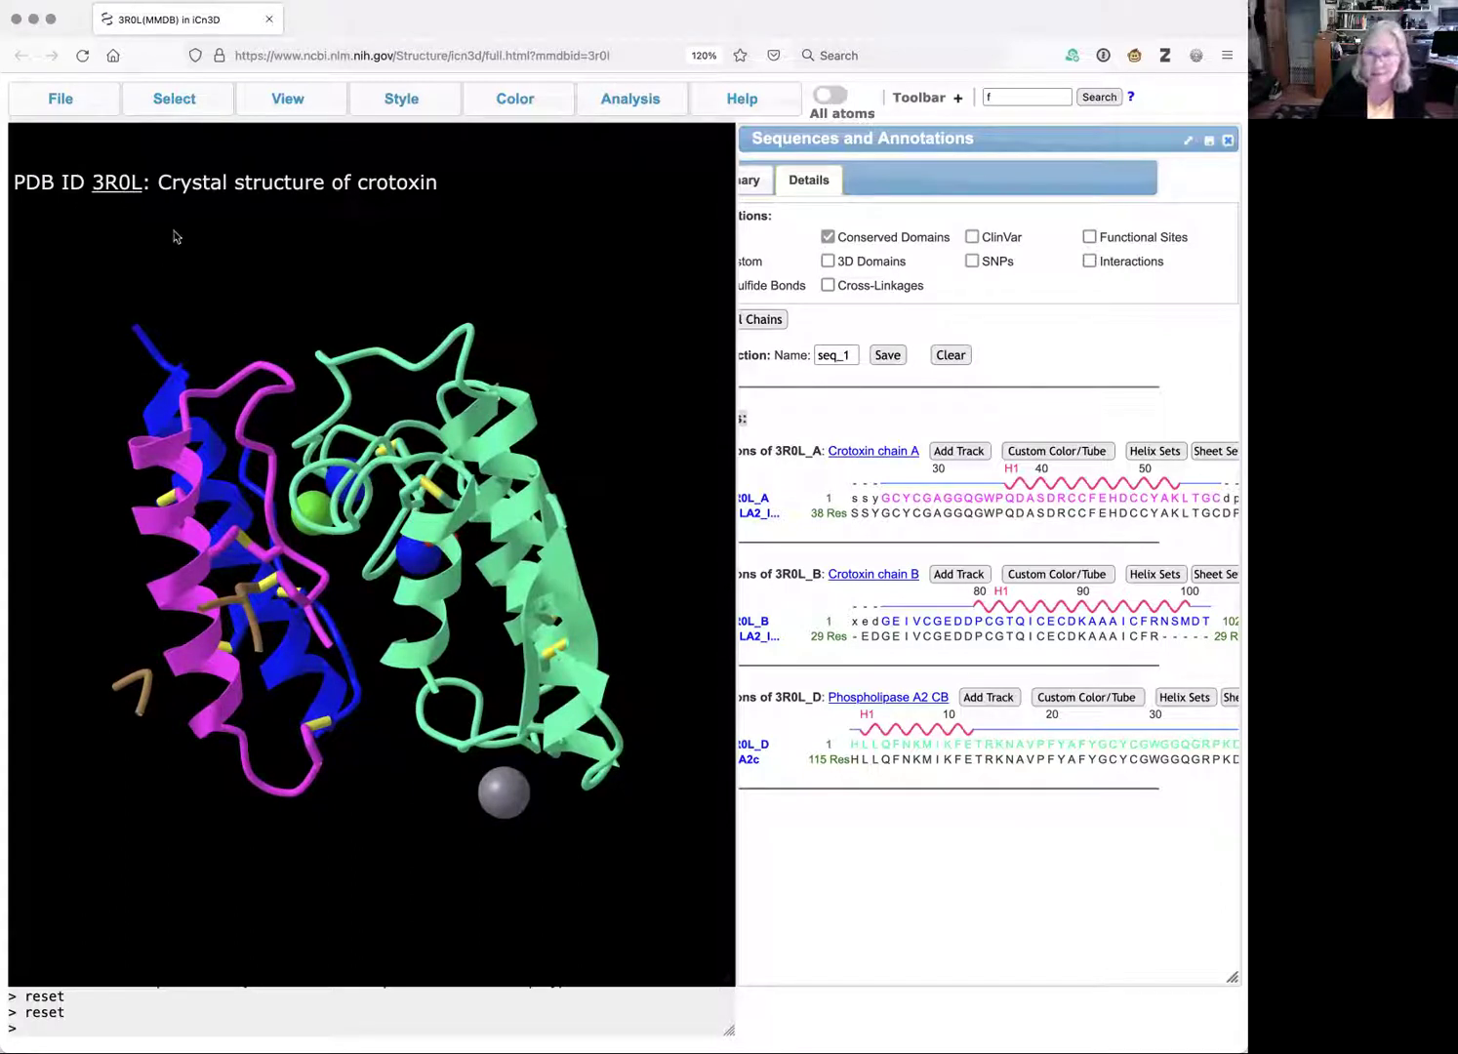
pyautogui.moveTo(429, 435); pyautogui.dragTo(586, 264)
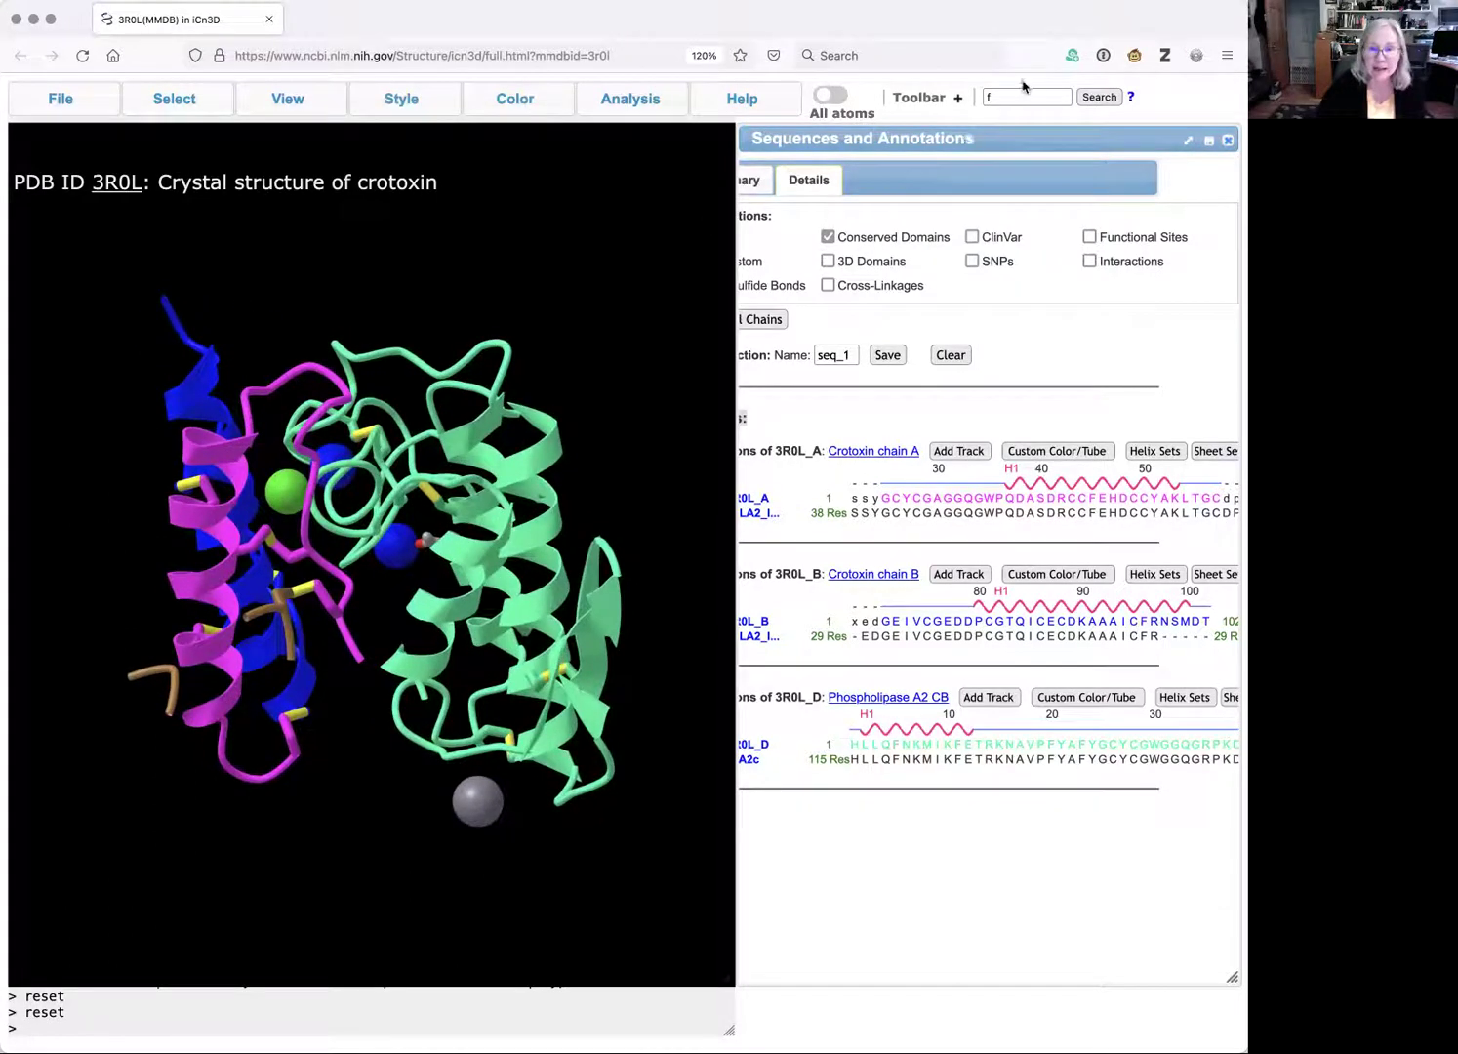
# Search 'f', save the phenylalanines as set 'phe', and delete the ':f' set
pyautogui.click(1100, 98)
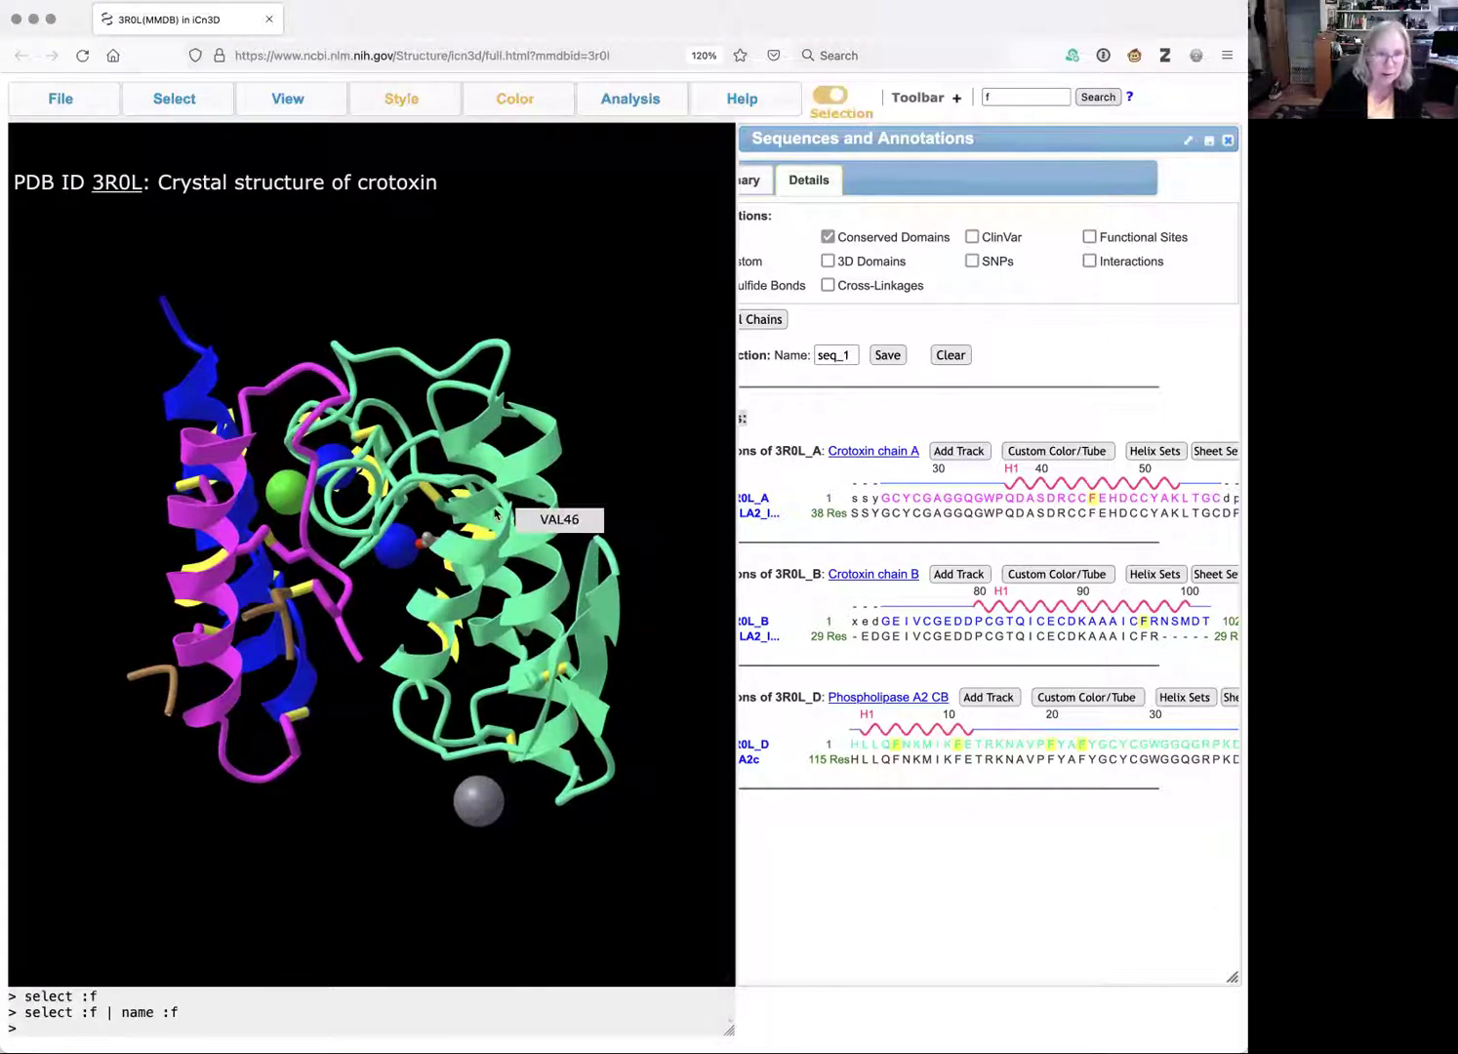
pyautogui.moveTo(167, 102)
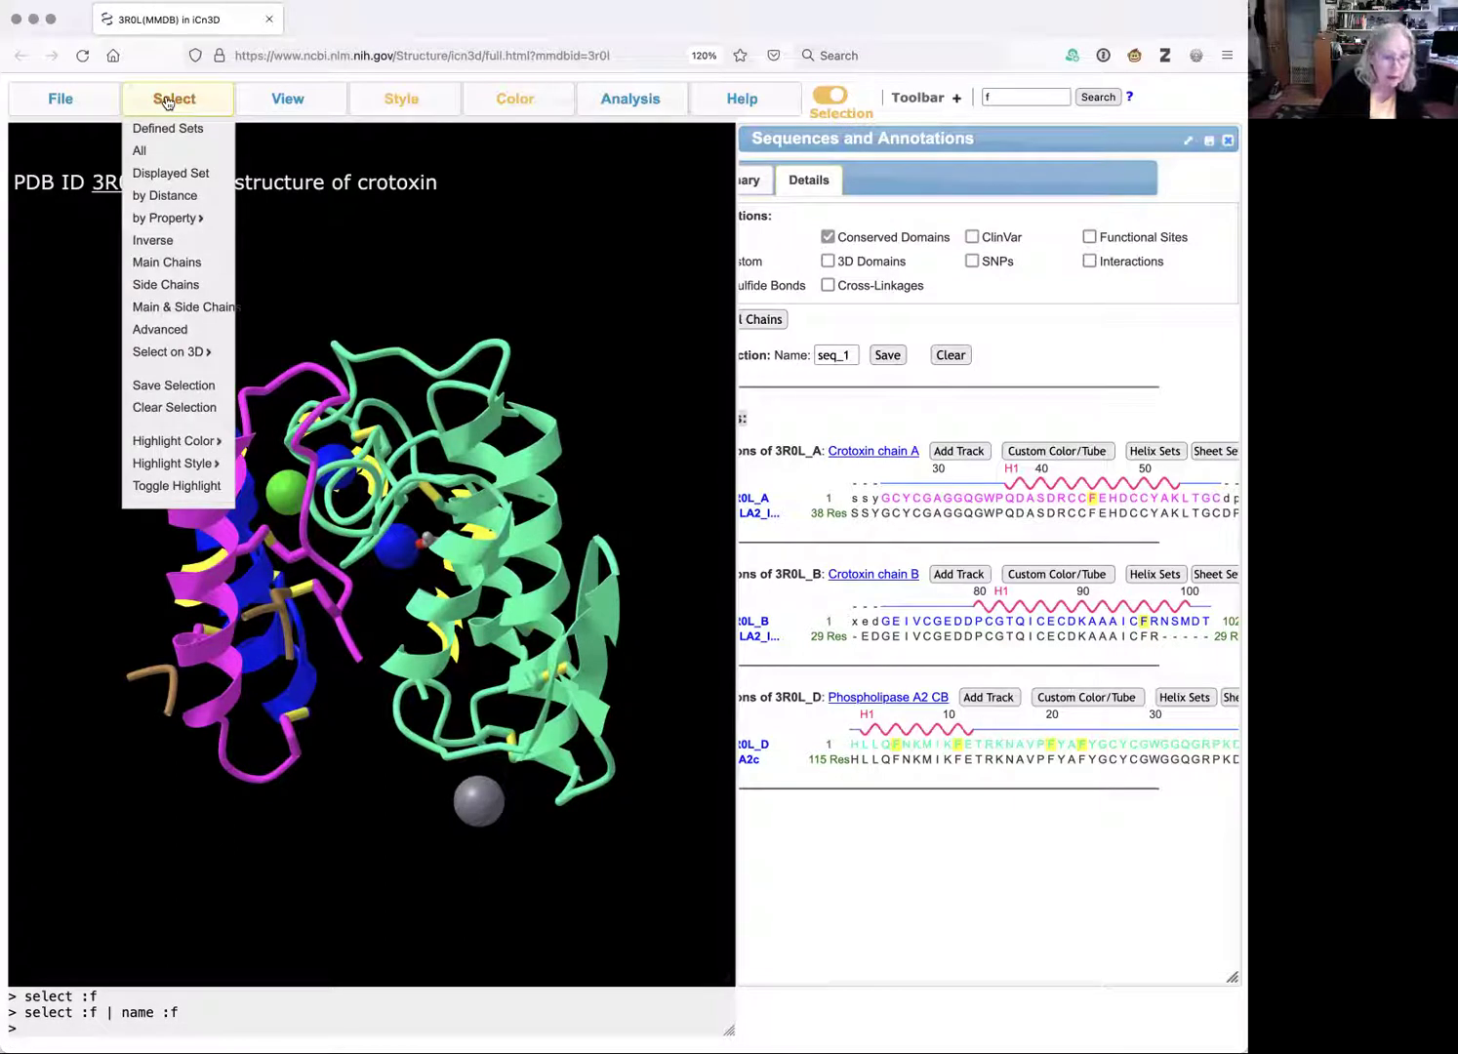
pyautogui.click(166, 387)
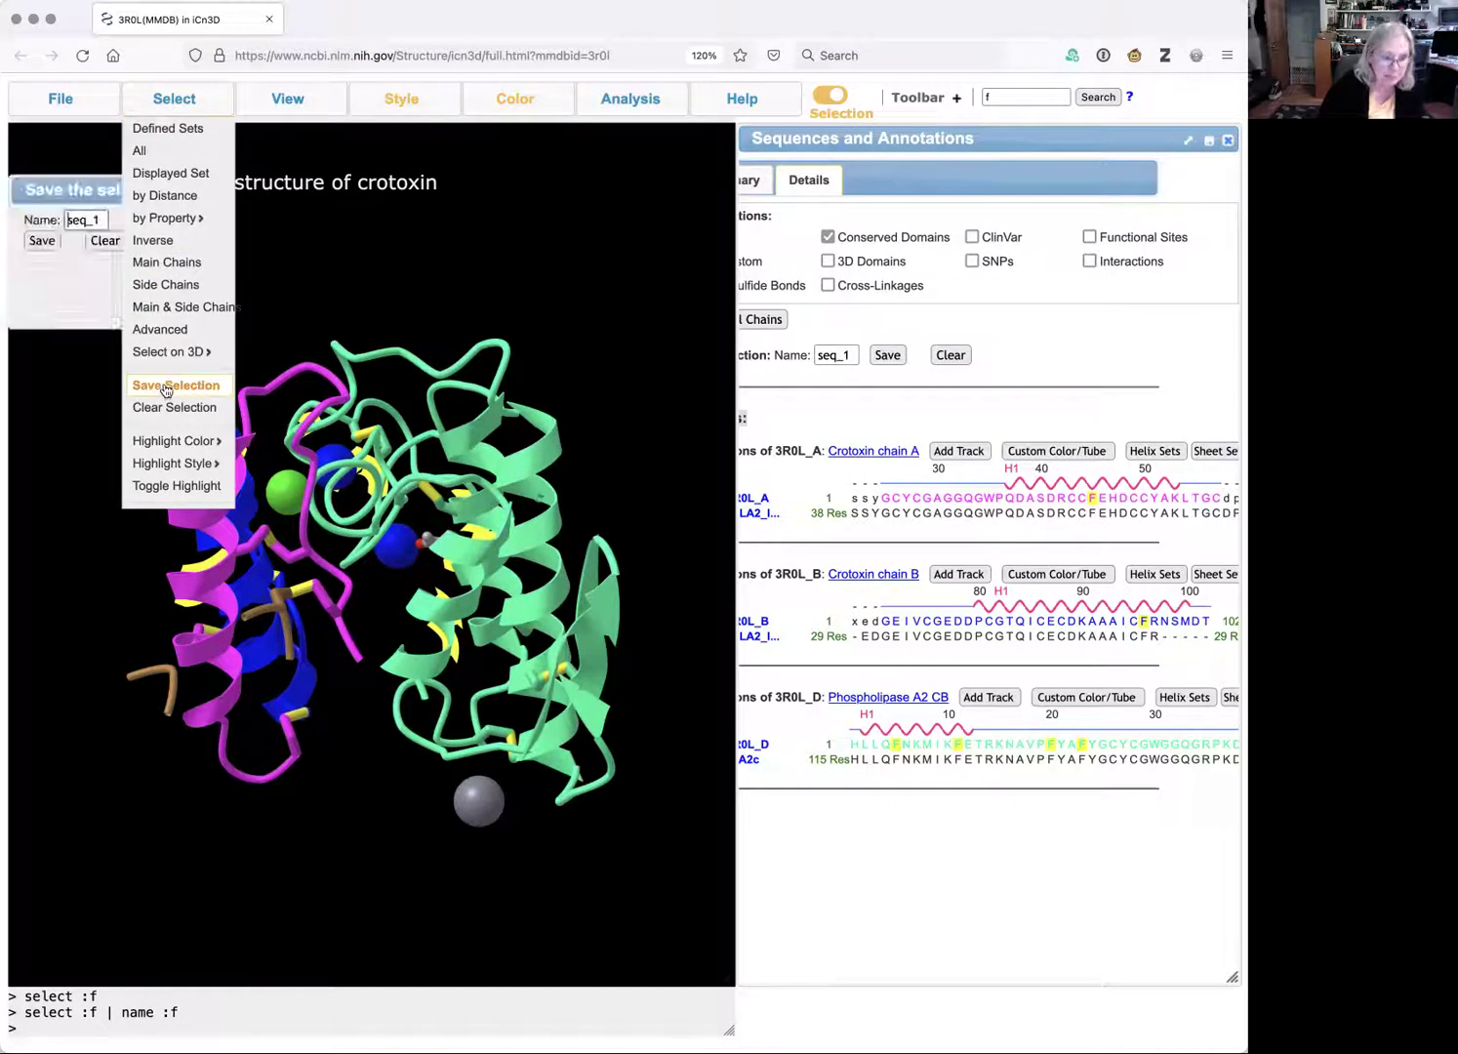
pyautogui.doubleClick(75, 219)
pyautogui.write('phe')
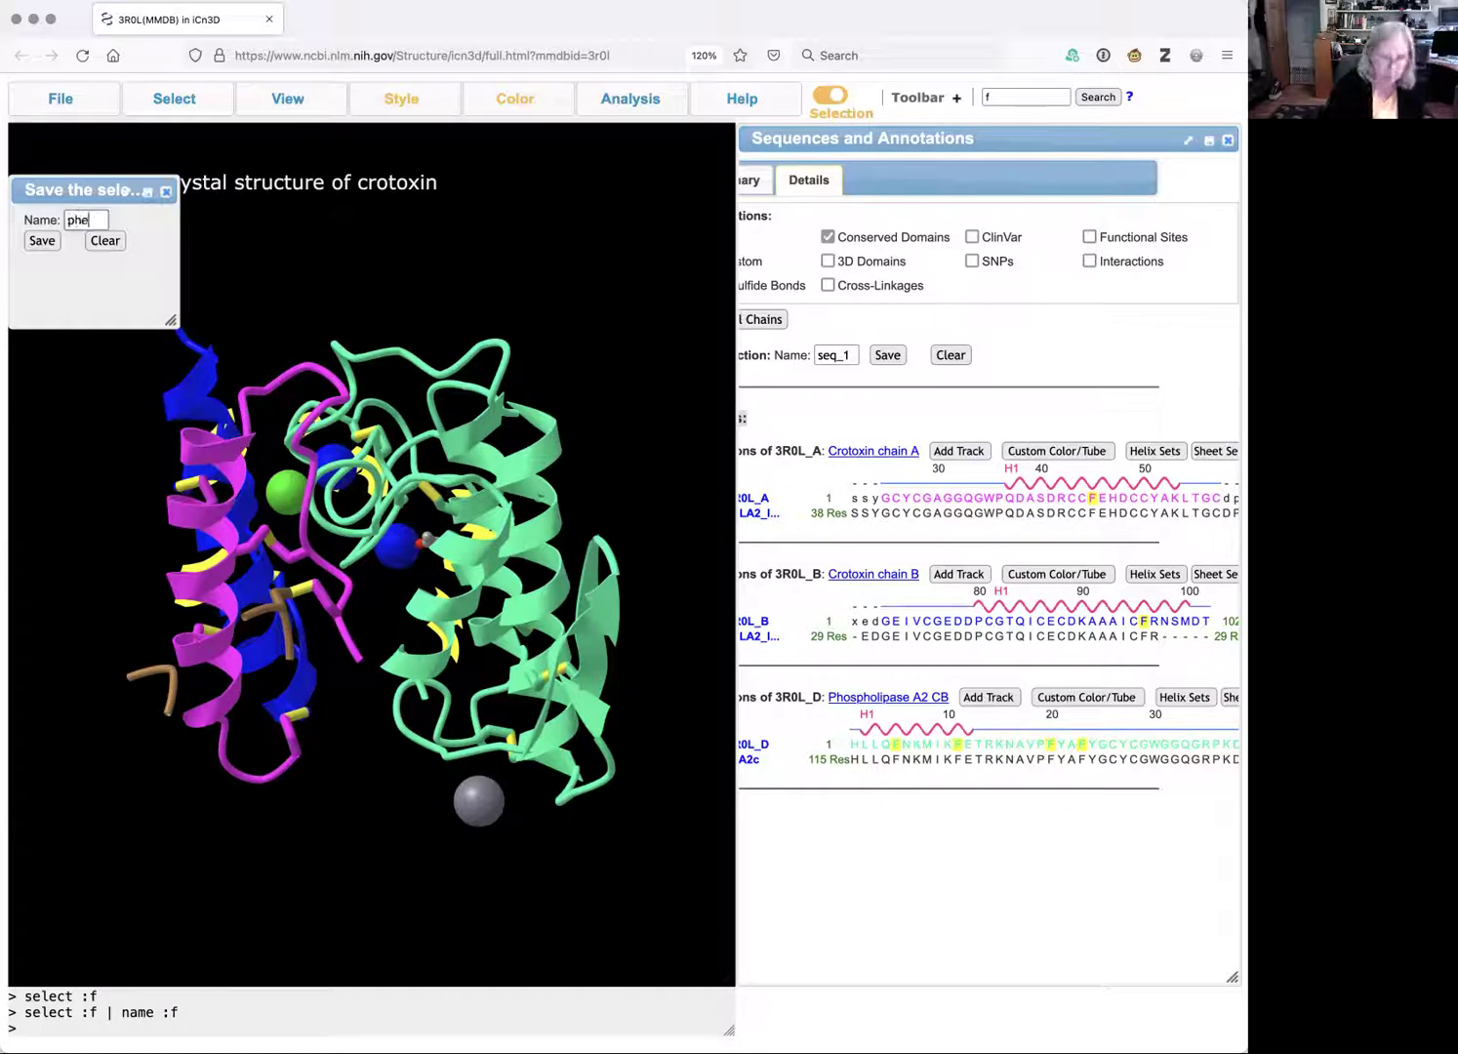
pyautogui.click(42, 249)
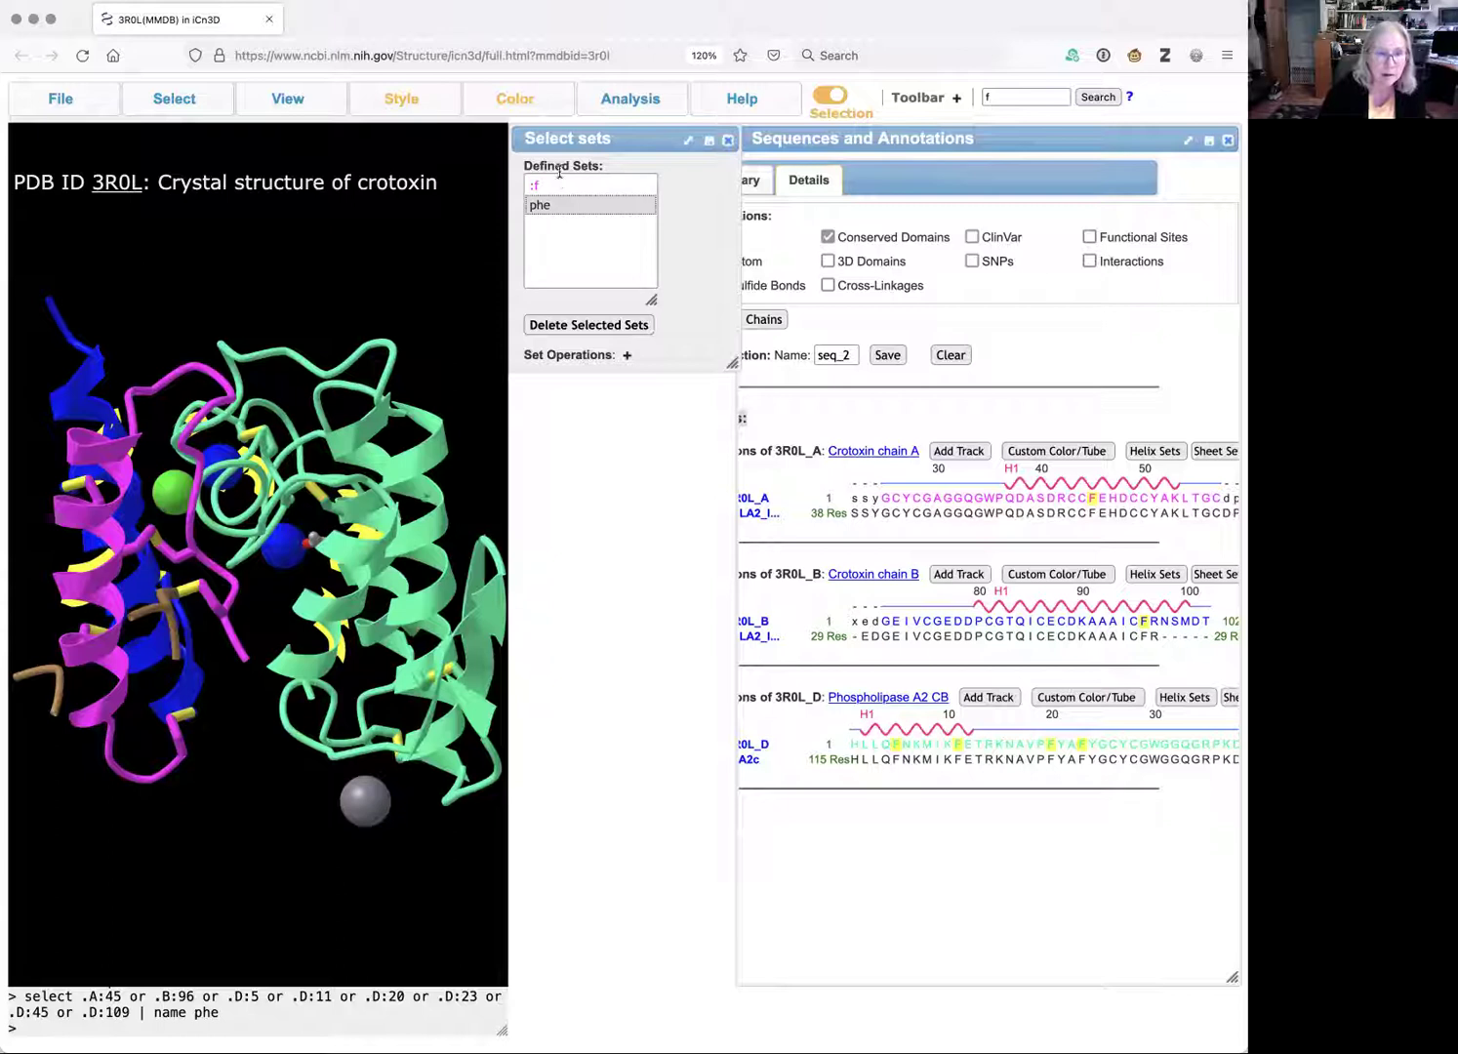
pyautogui.click(554, 187)
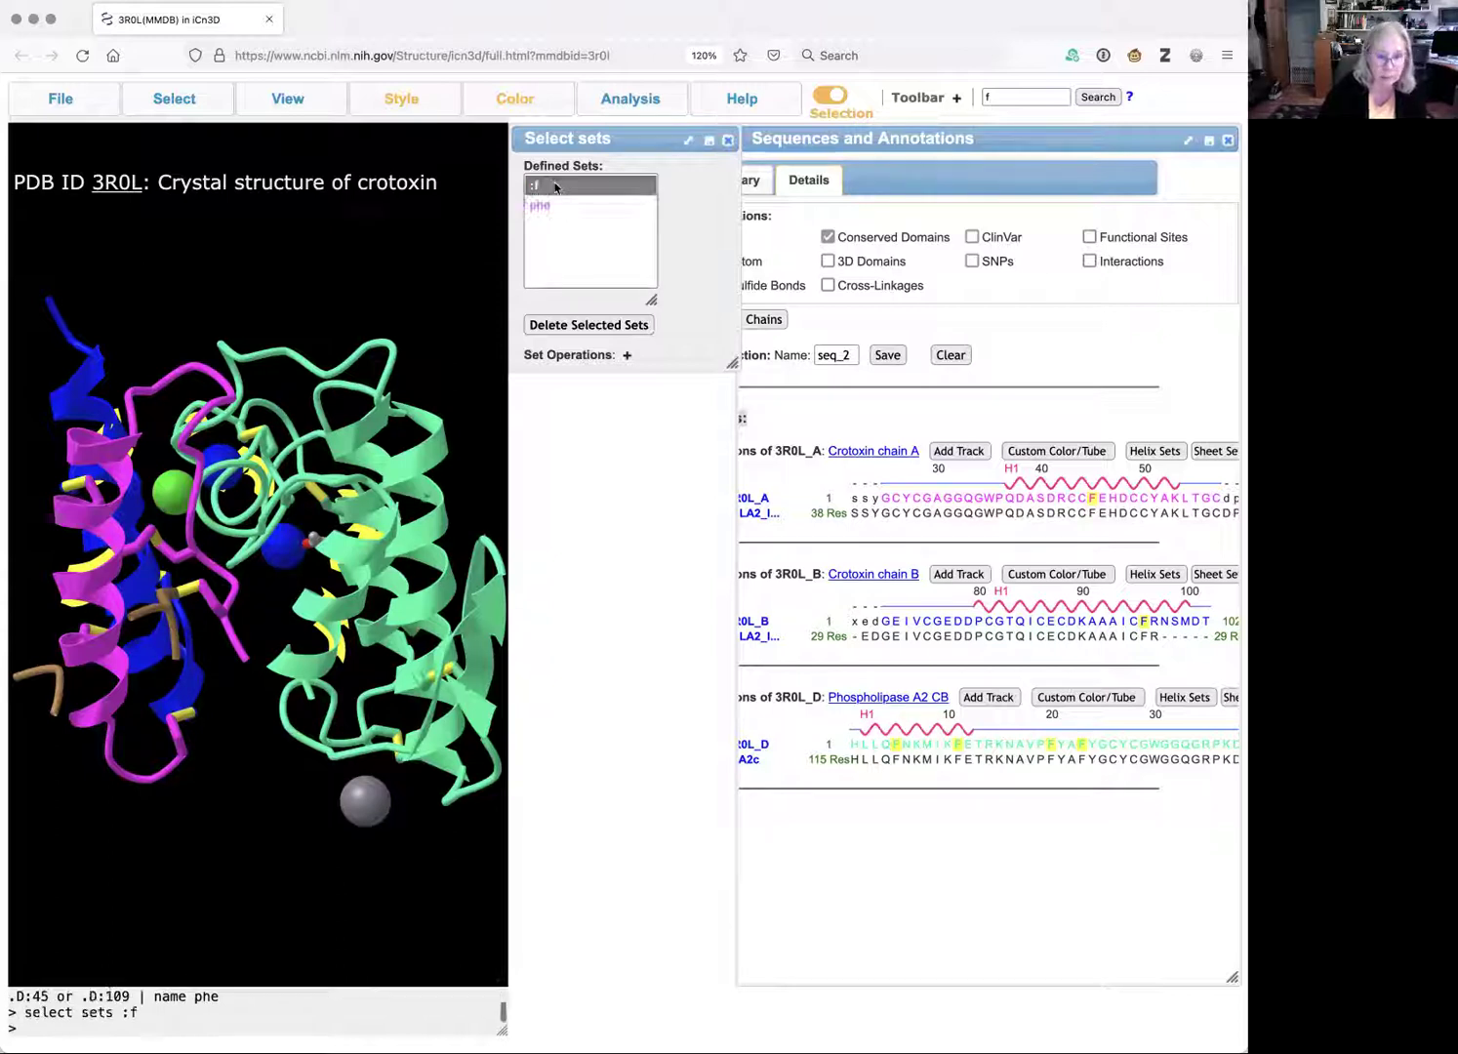
pyautogui.click(571, 326)
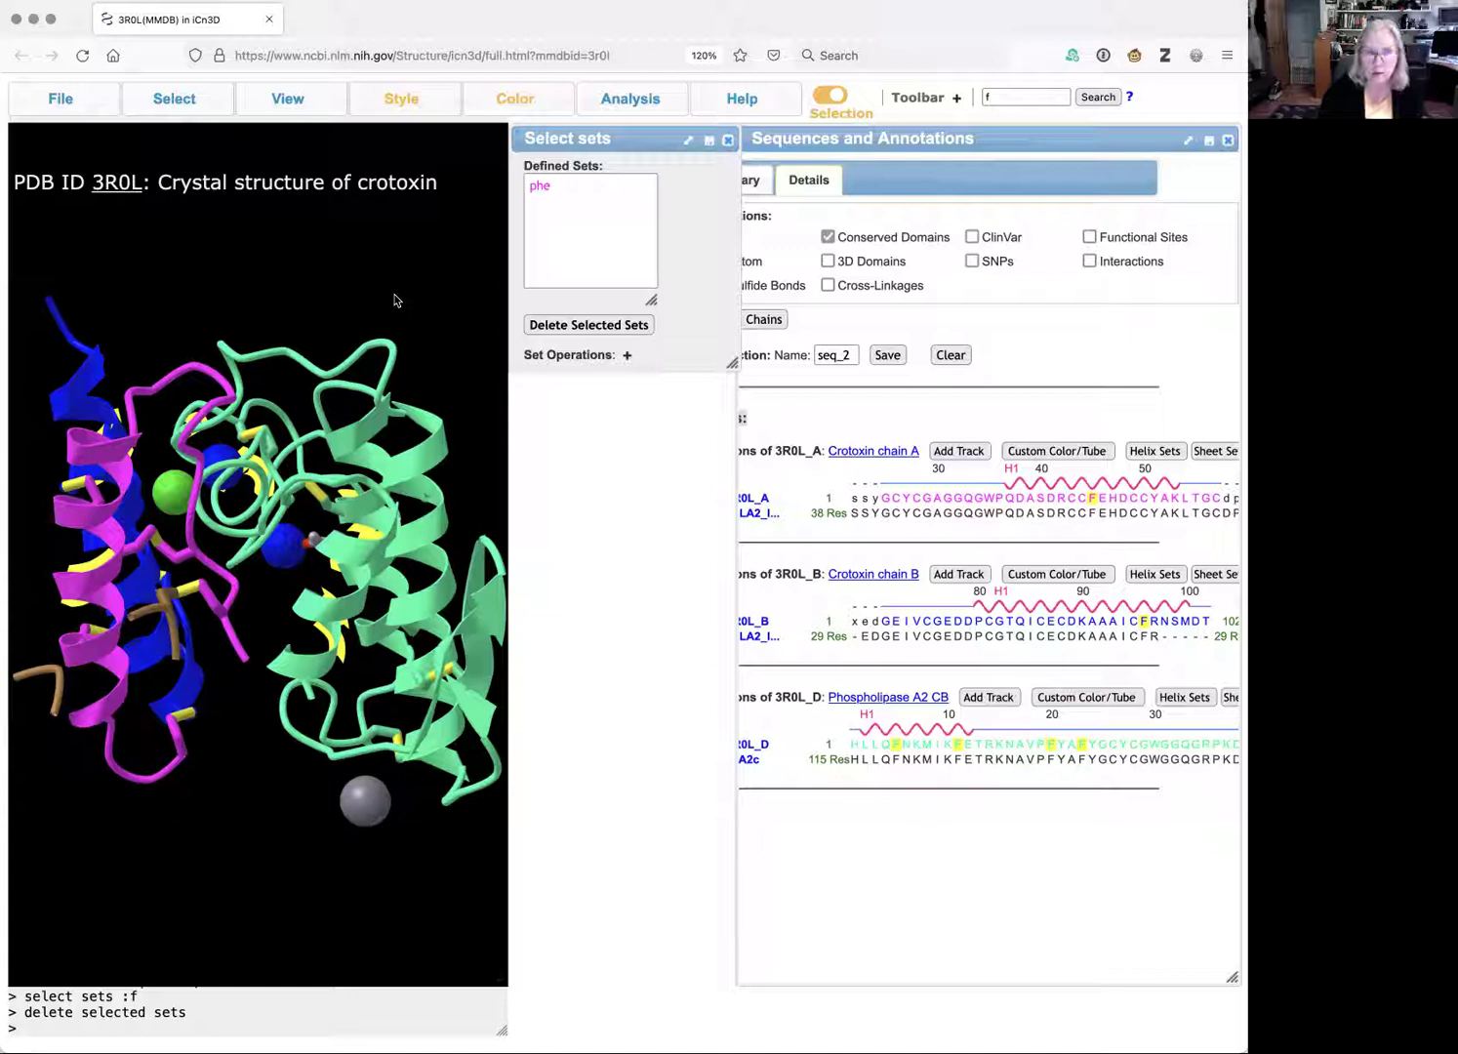
# Replace the search text with 'y' and search, highlighting tyrosines as set ':y'
pyautogui.click(988, 96)
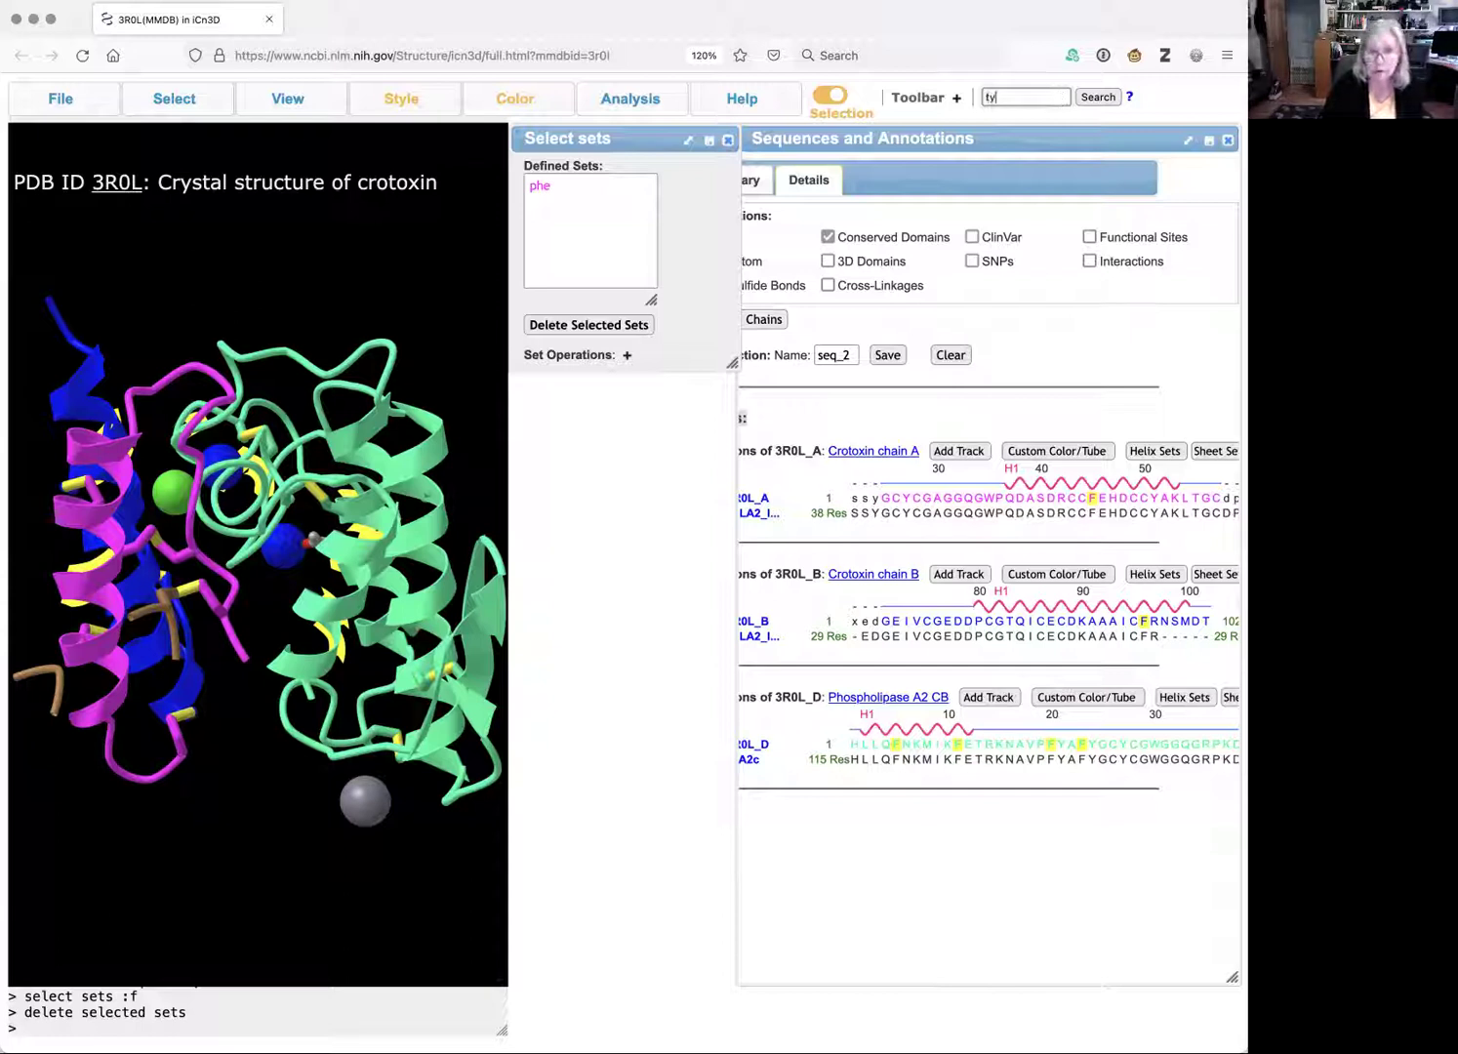
pyautogui.press('BackSpace')
pyautogui.write('y')
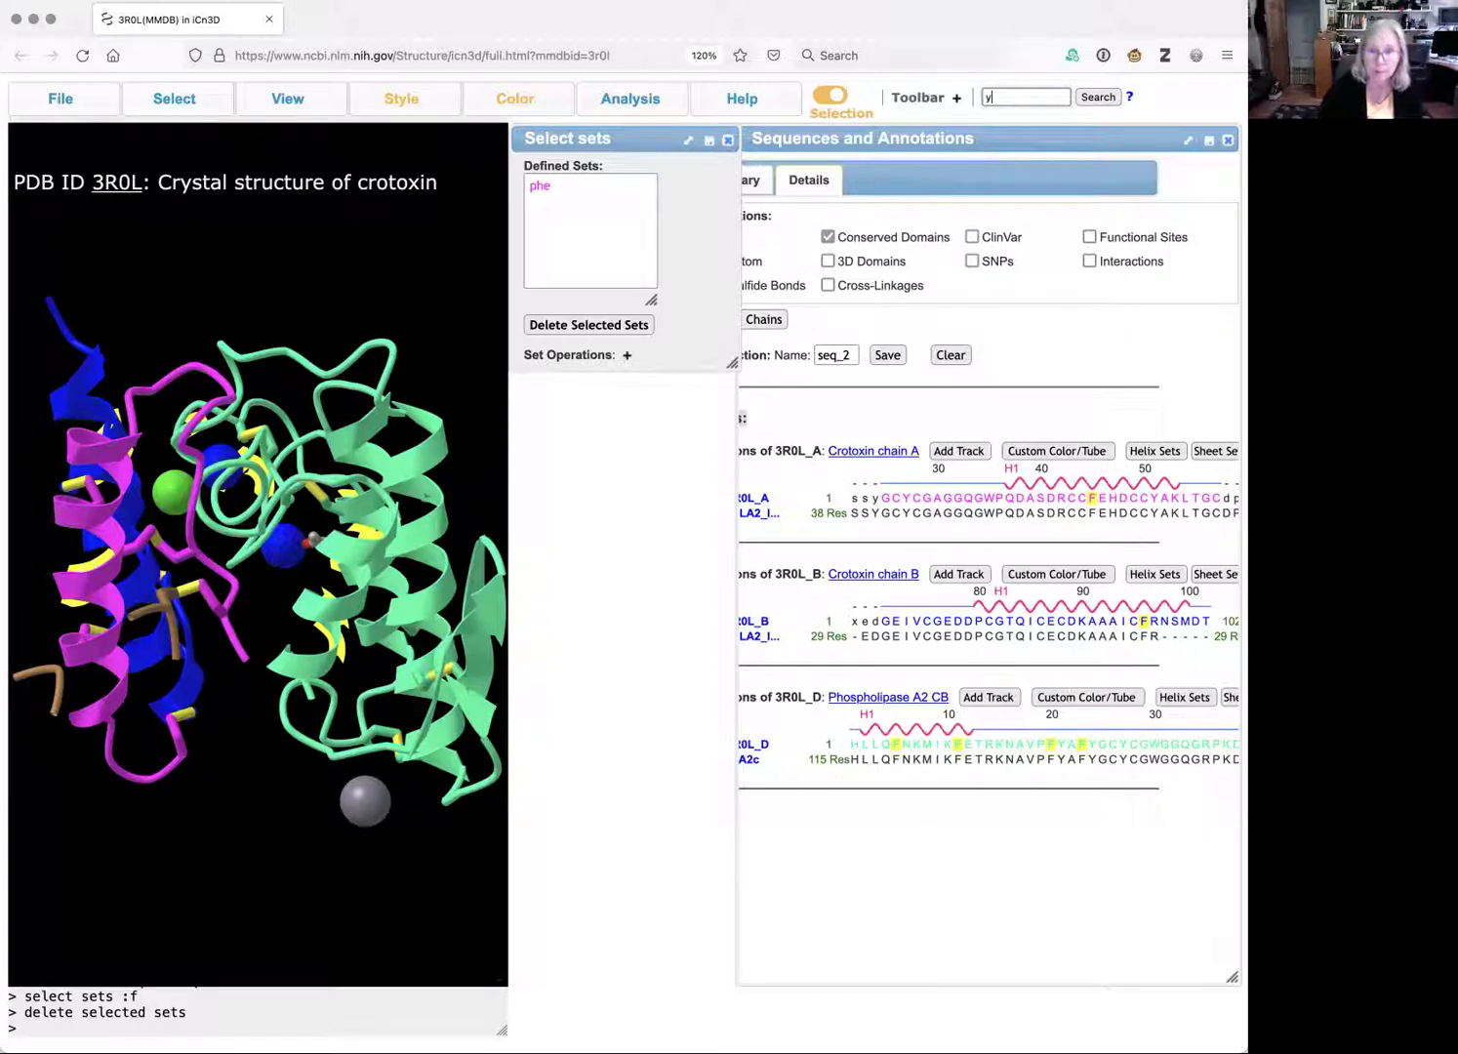
pyautogui.click(1098, 97)
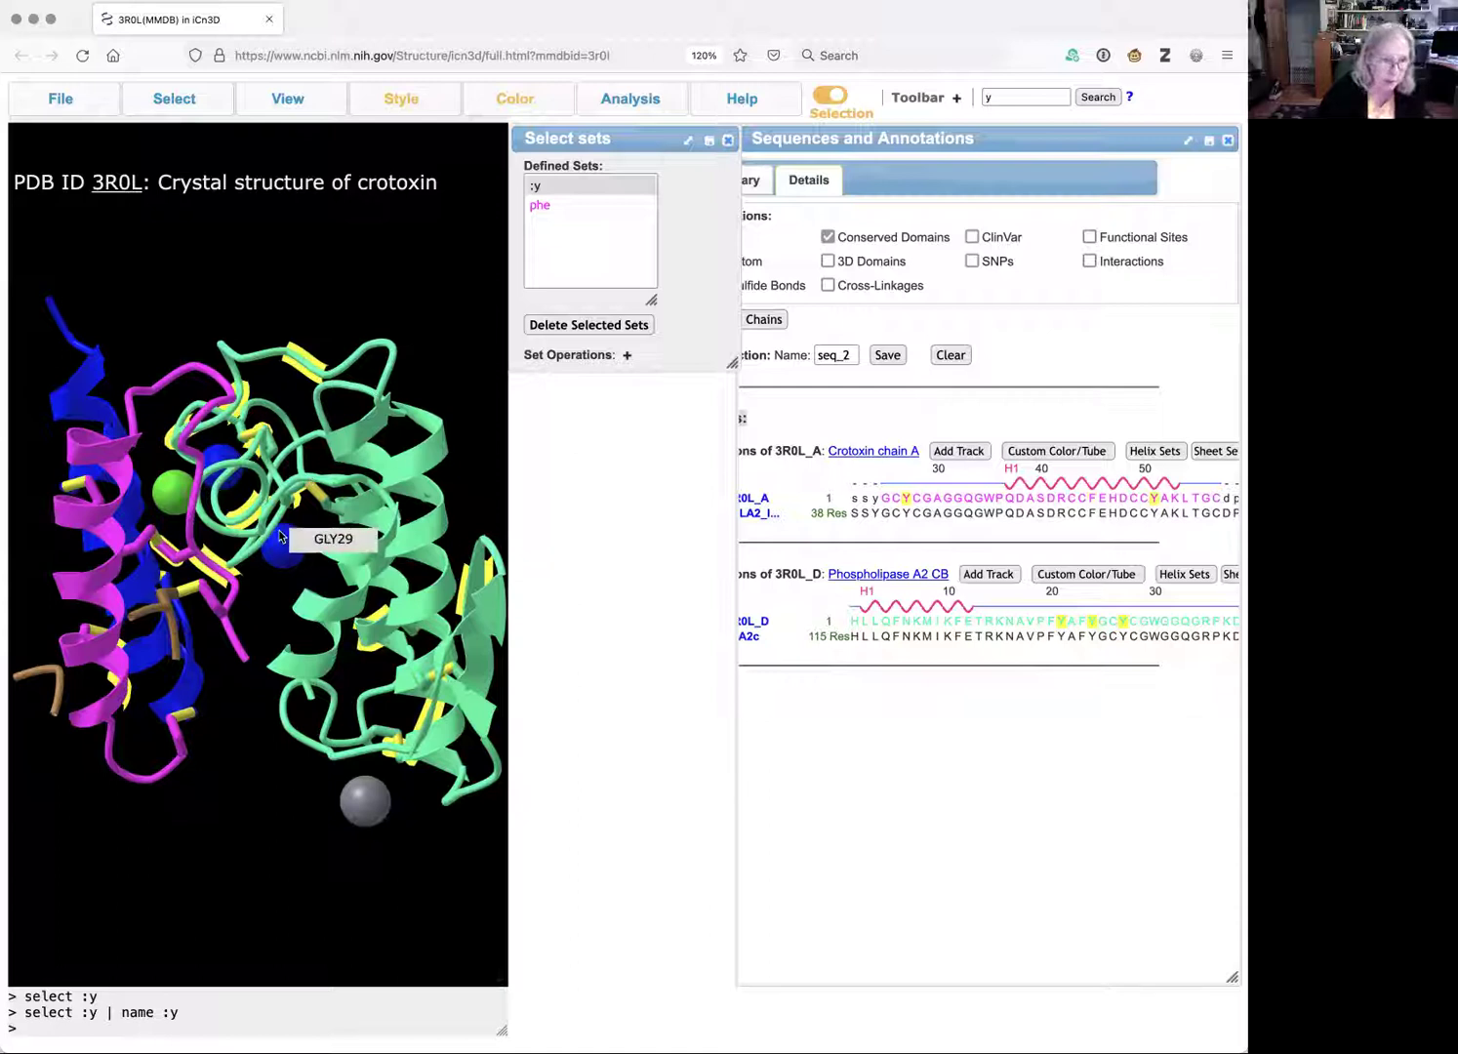
pyautogui.moveTo(353, 555); pyautogui.dragTo(361, 390)
# Save the tyrosine selection as set 'tyr' and delete the ':y' set
pyautogui.click(192, 98)
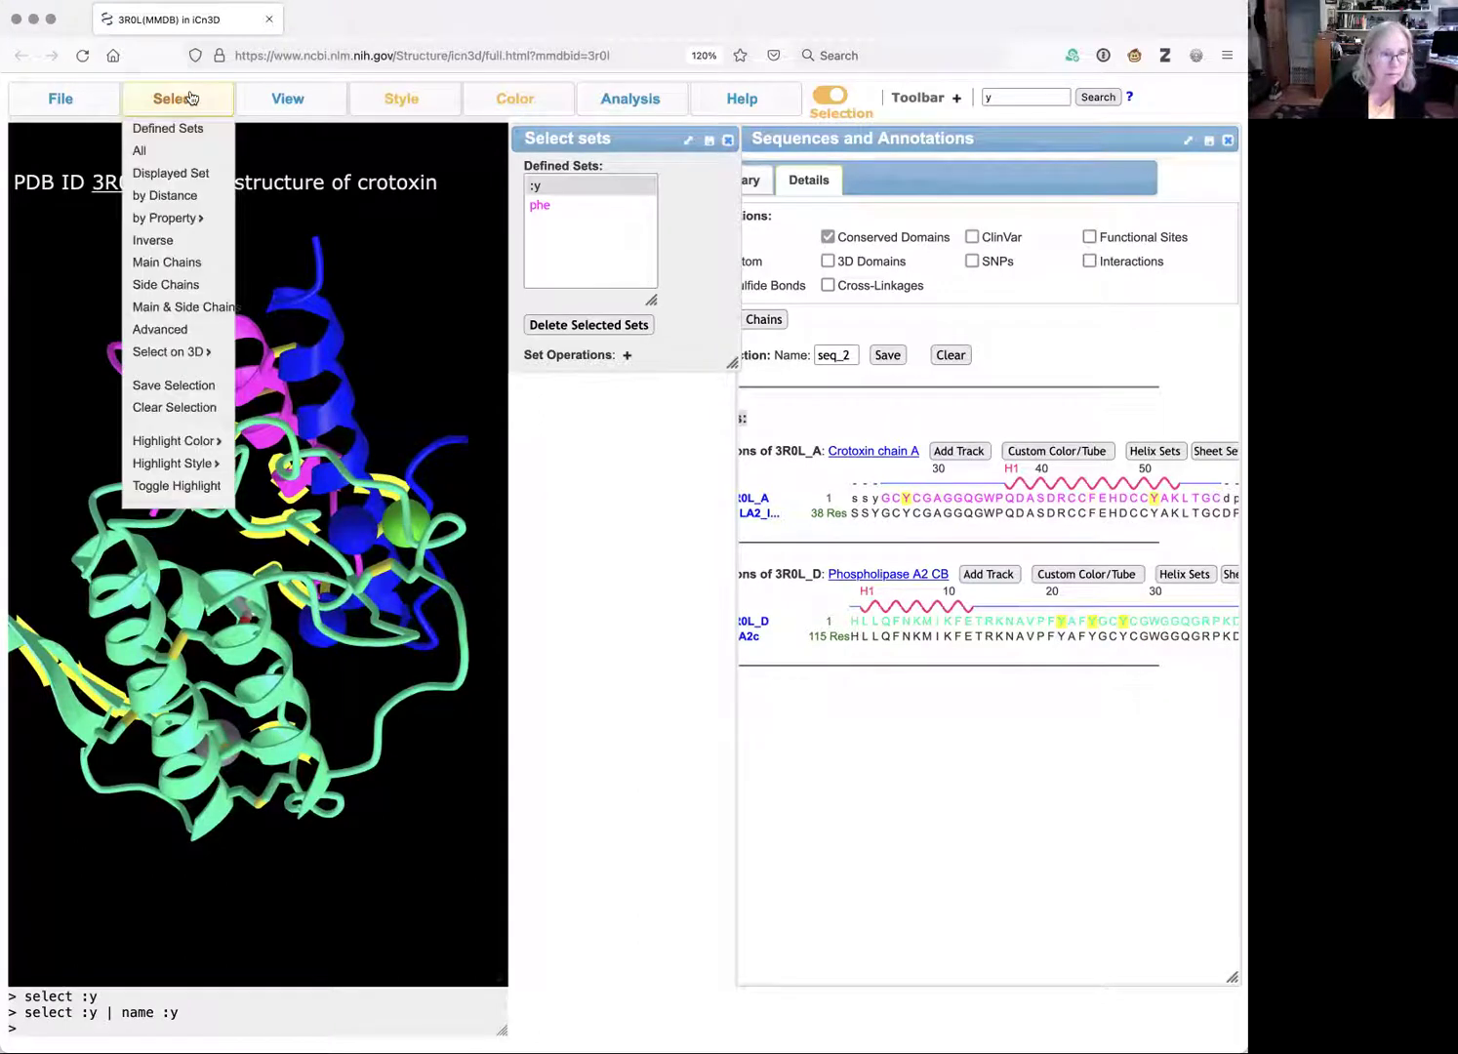
pyautogui.click(166, 386)
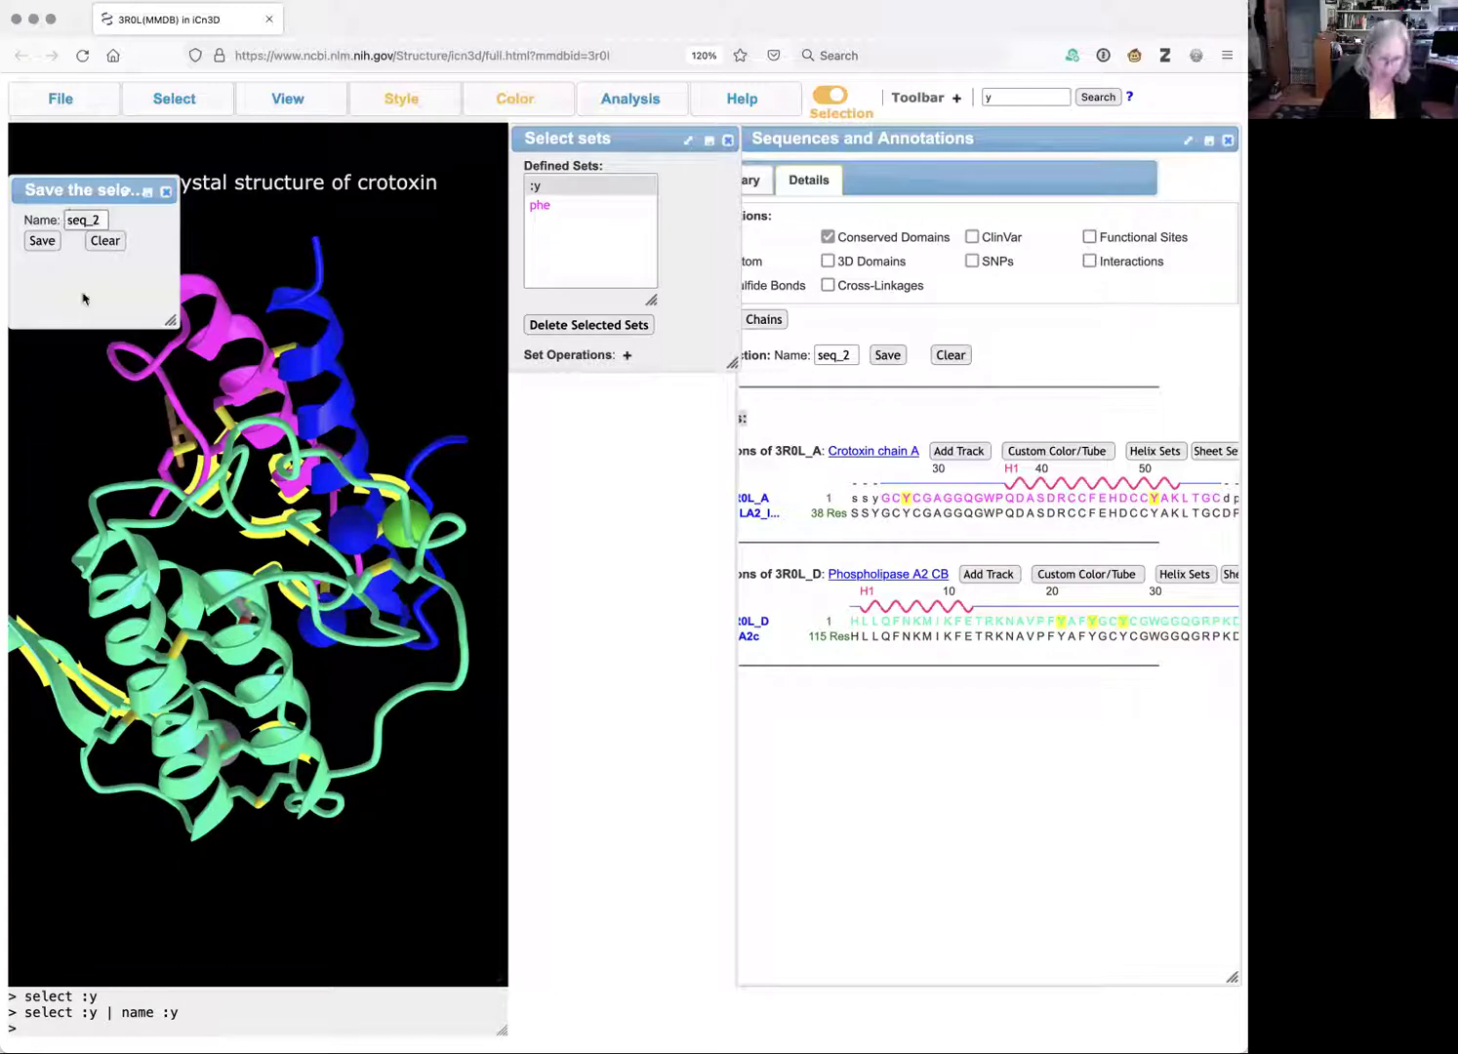
pyautogui.write('tyr')
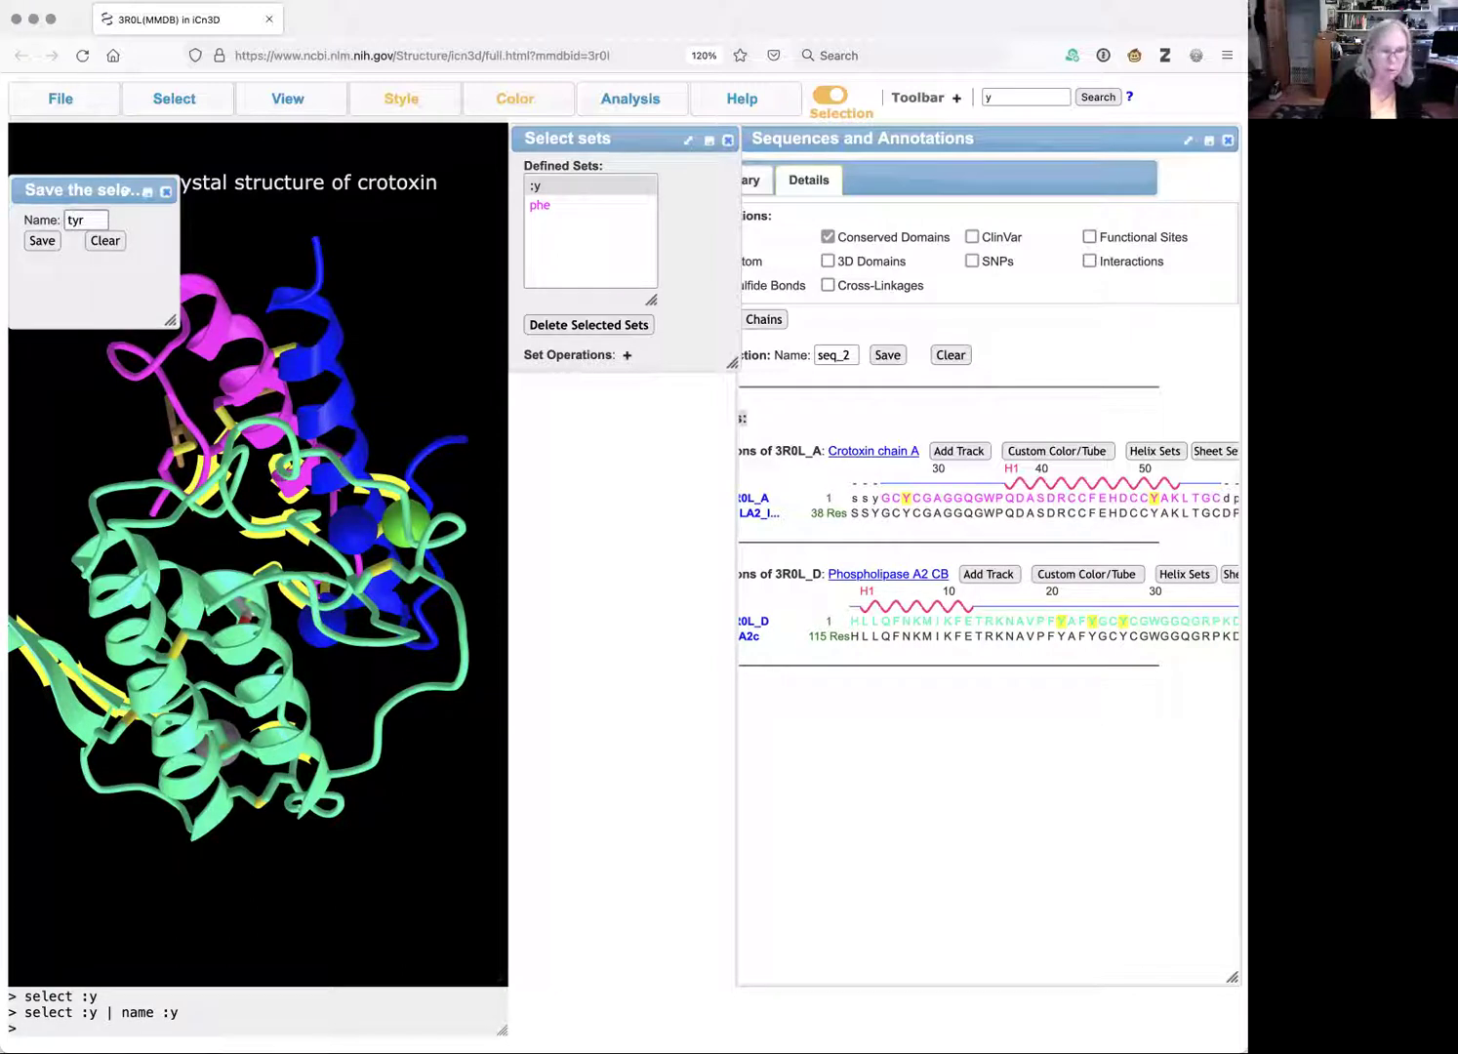
pyautogui.click(37, 242)
pyautogui.click(542, 246)
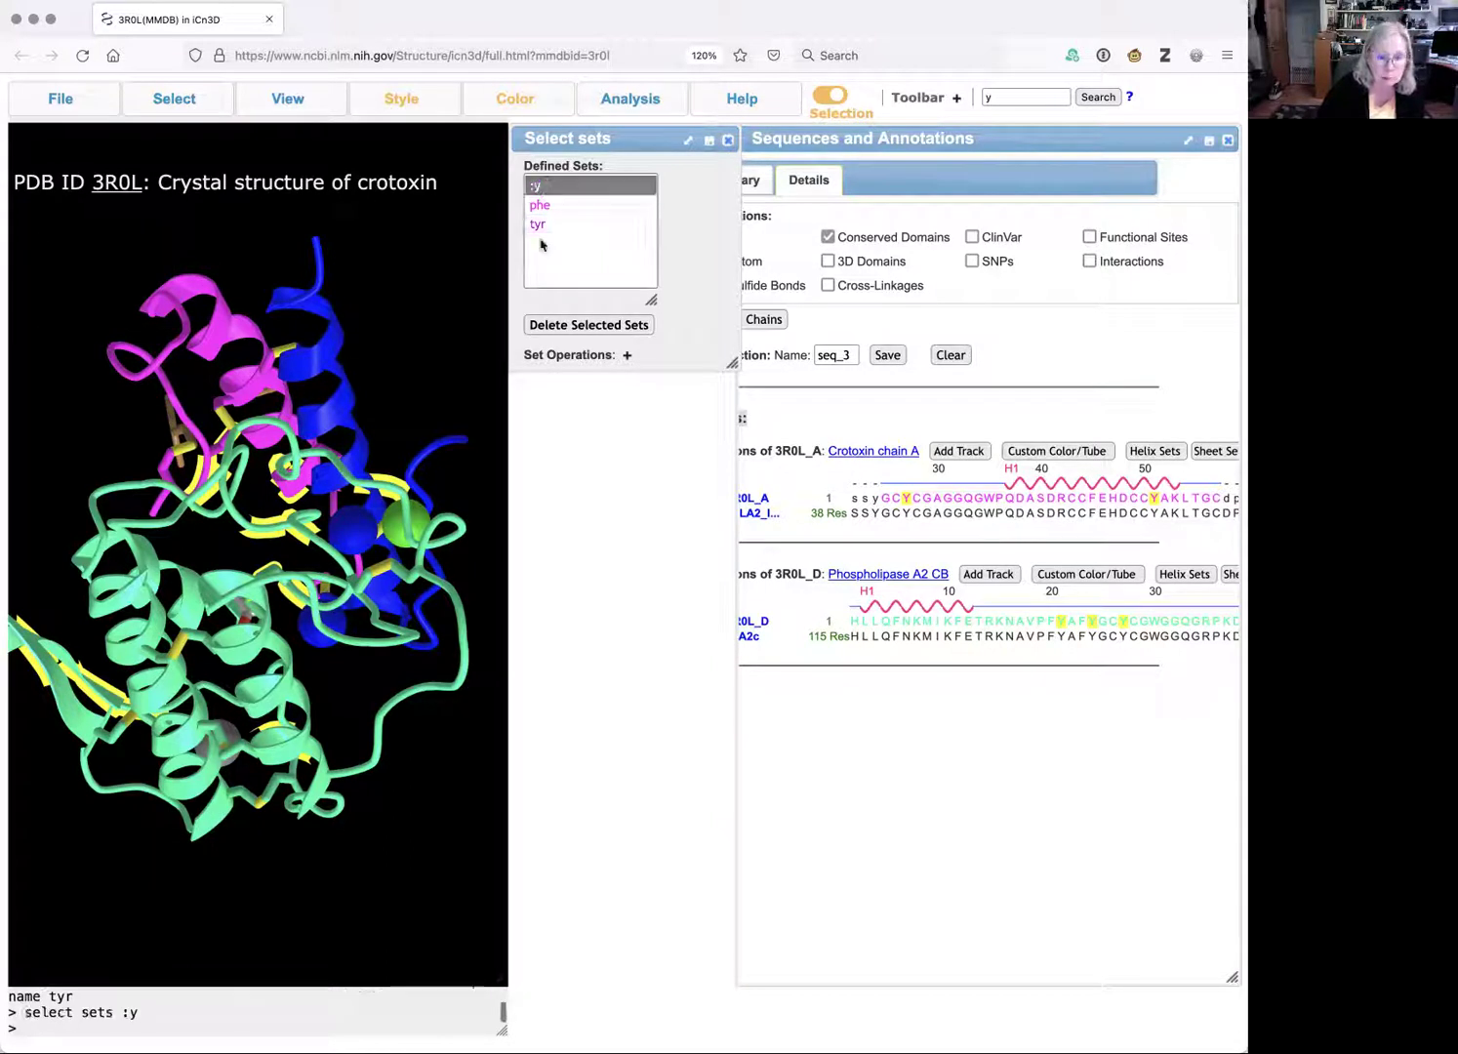
pyautogui.click(558, 327)
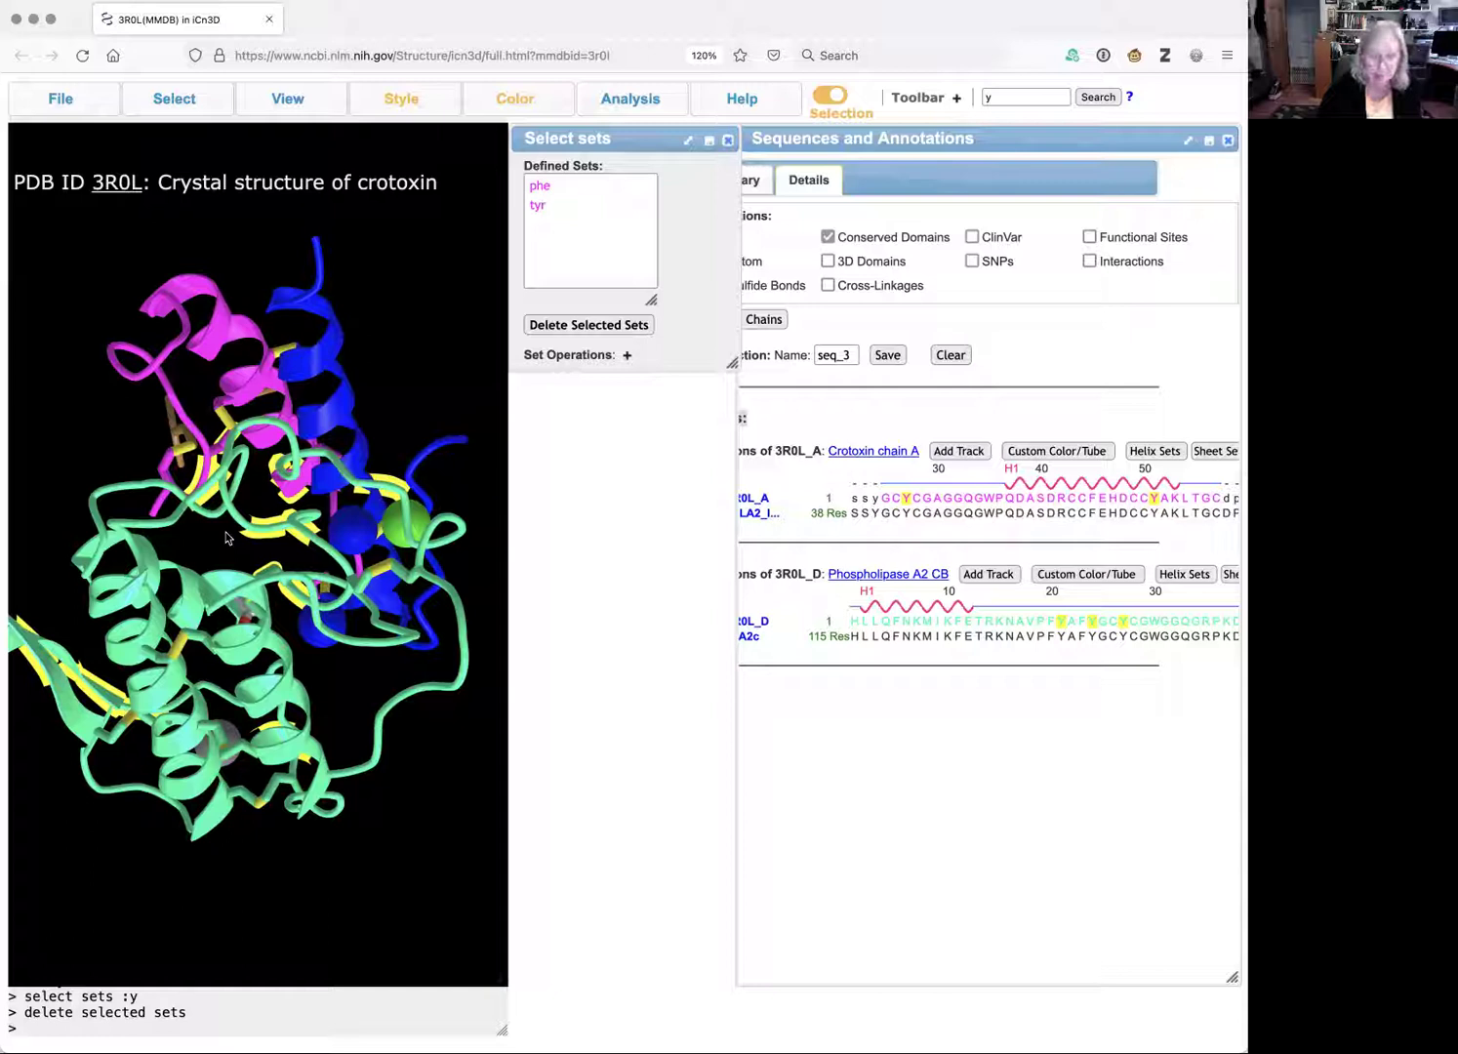
# Select the phe and tyr sets together, close the Defined Sets panel, and widen the viewer
pyautogui.click(541, 186)
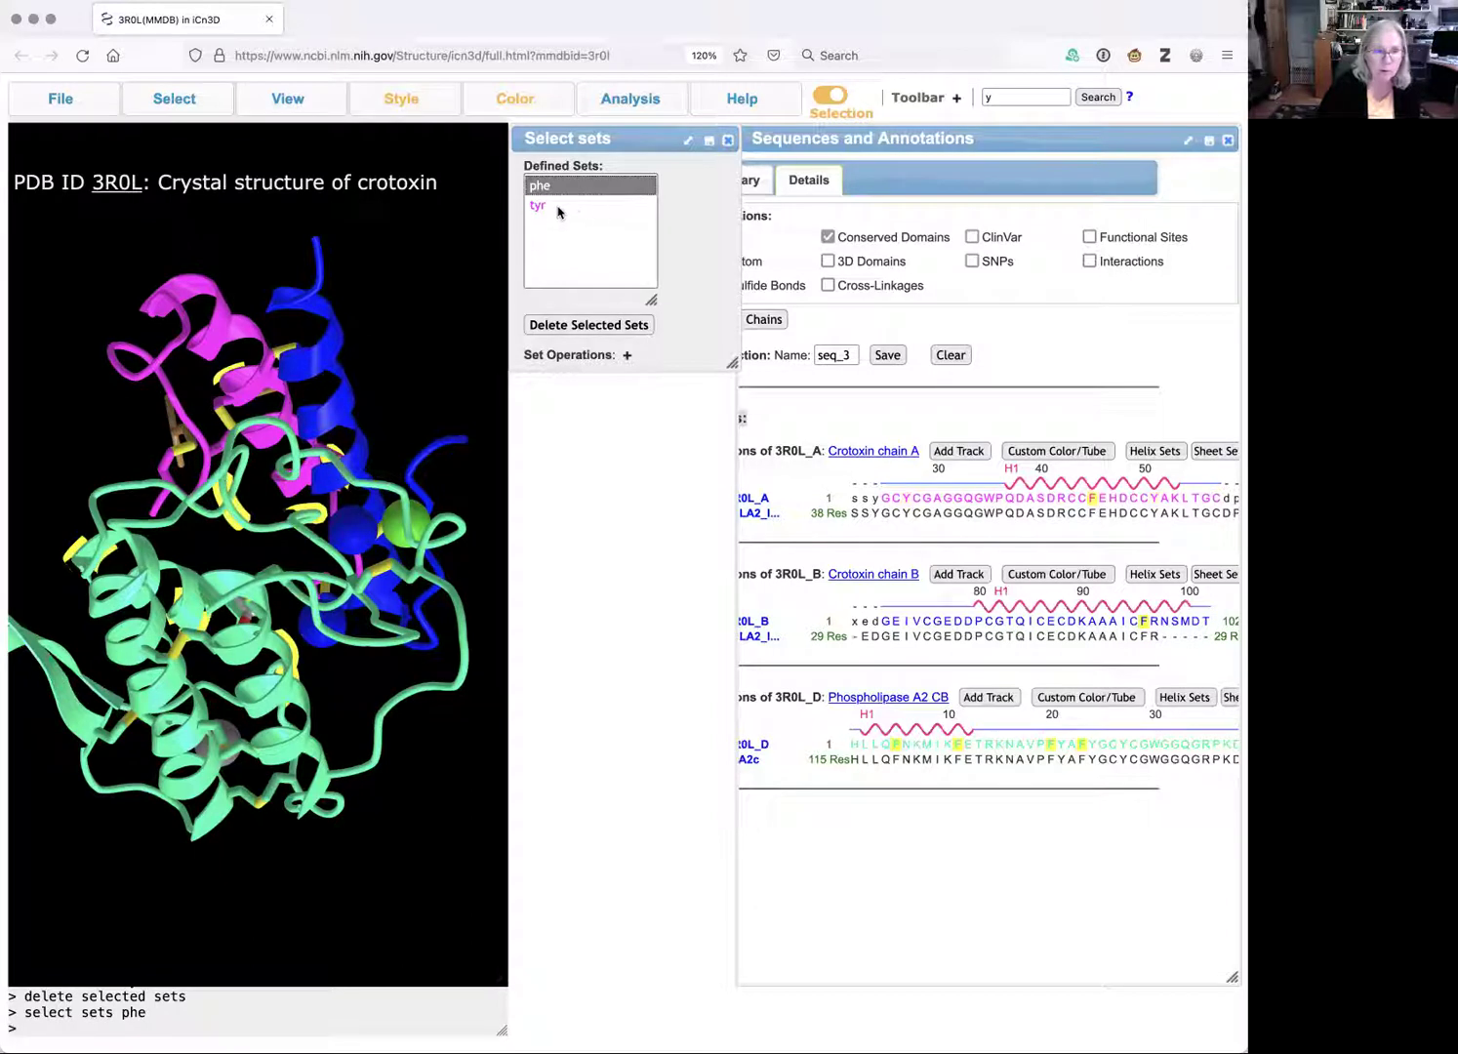
pyautogui.keyDown('super'); pyautogui.click(536, 207); pyautogui.keyUp('super')
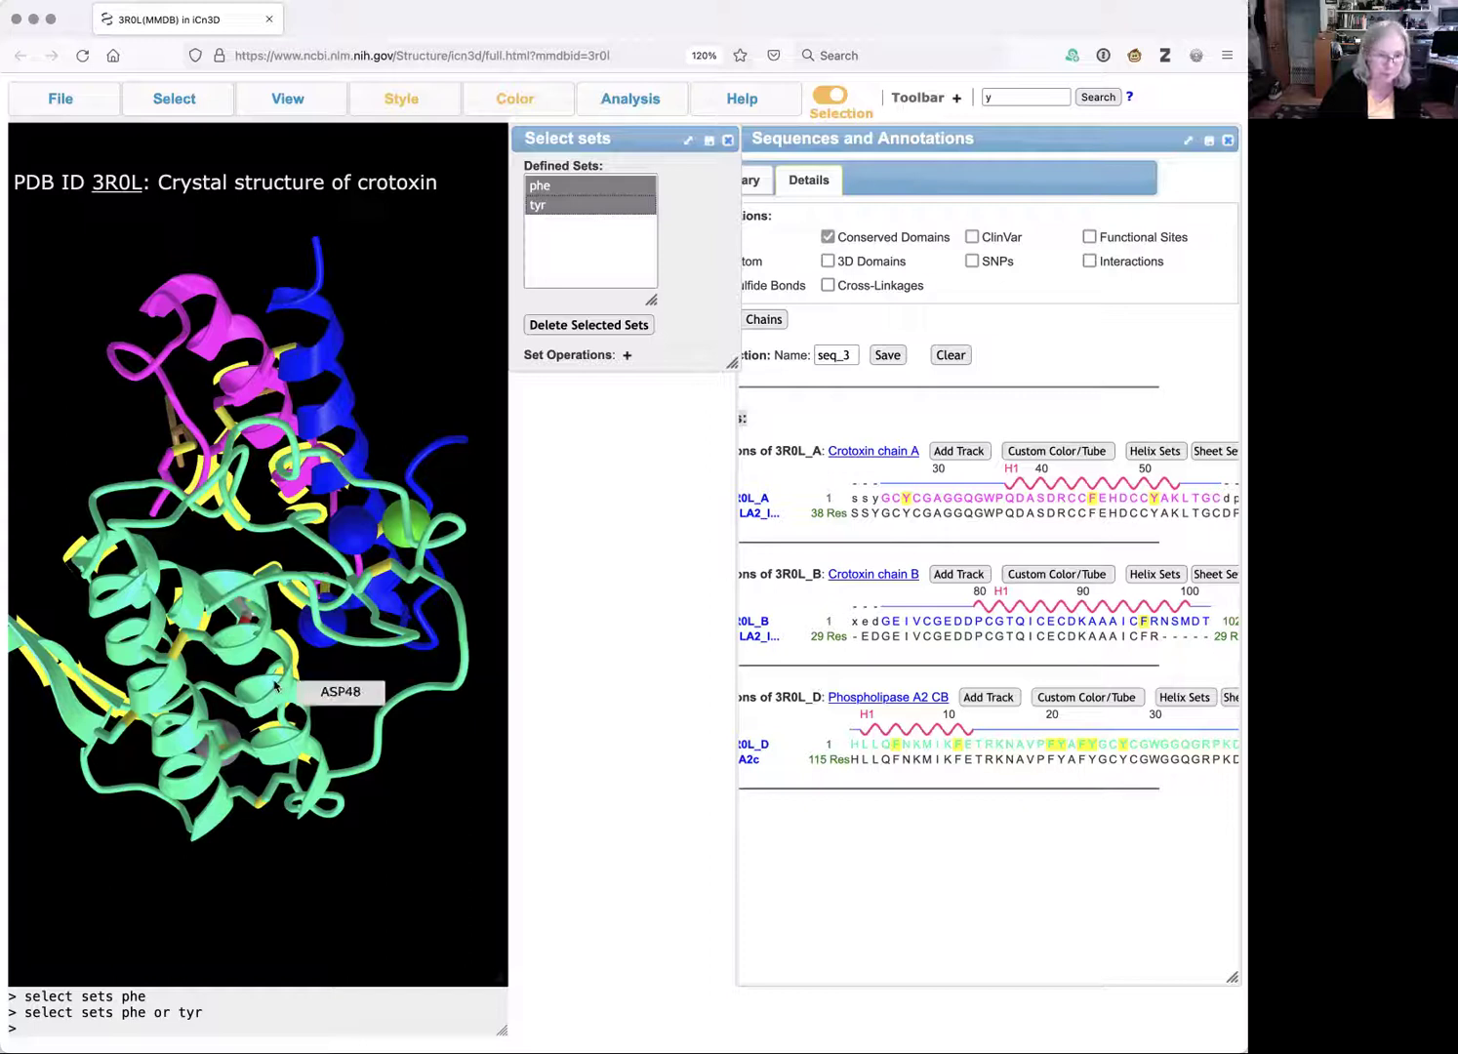
pyautogui.moveTo(283, 597); pyautogui.dragTo(371, 659)
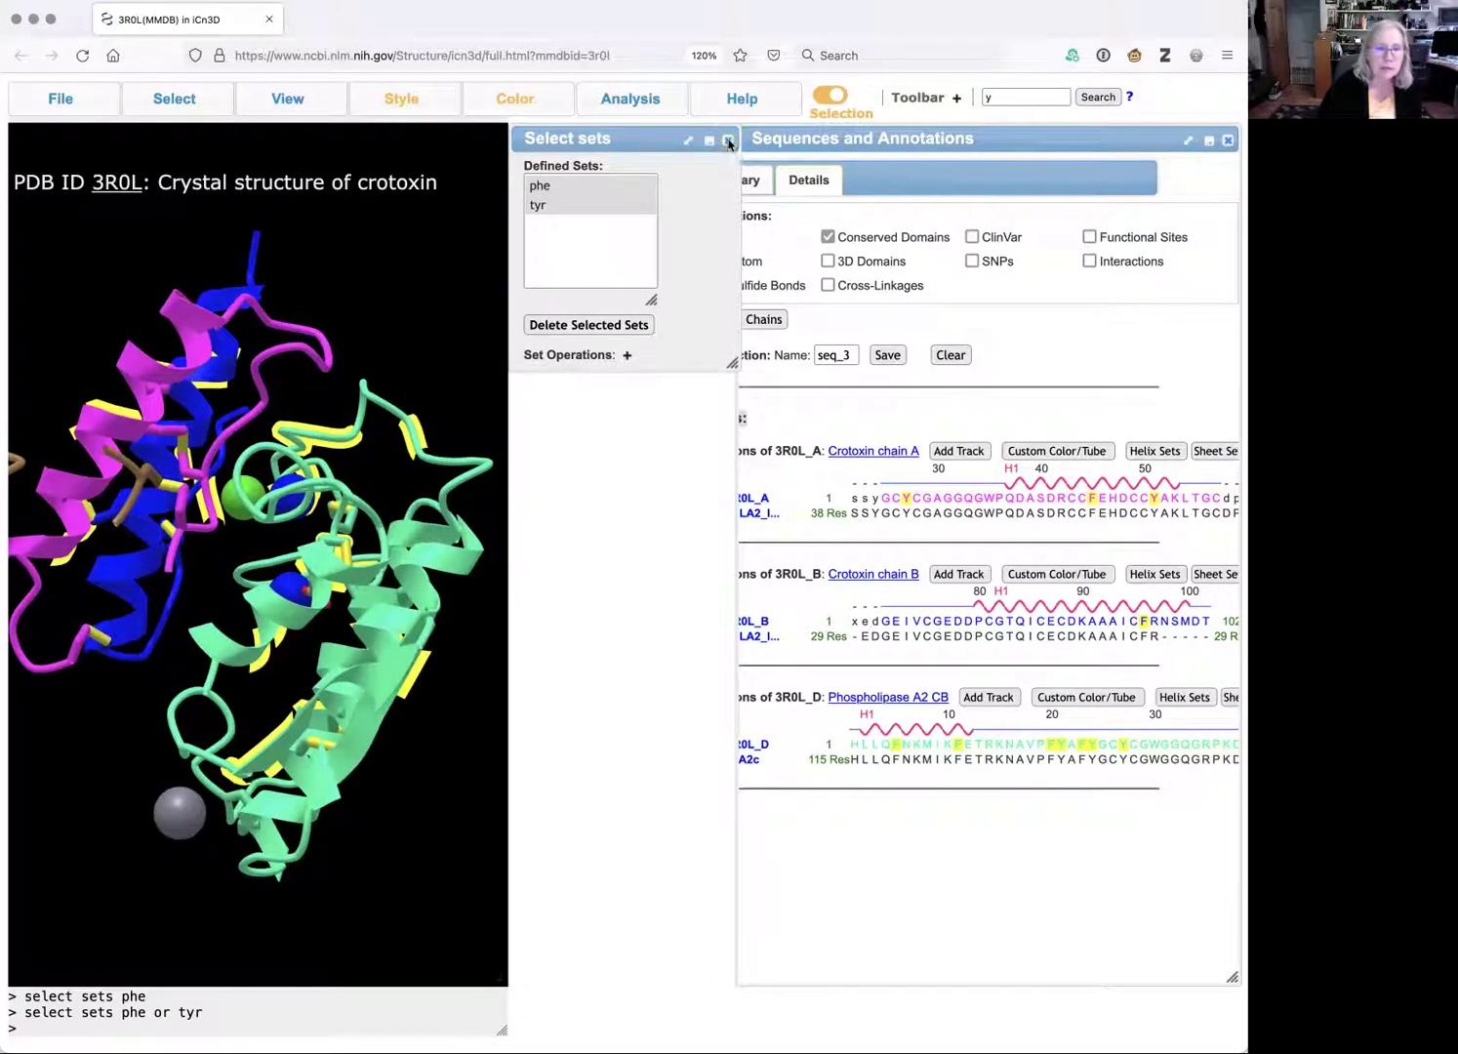
pyautogui.click(727, 140)
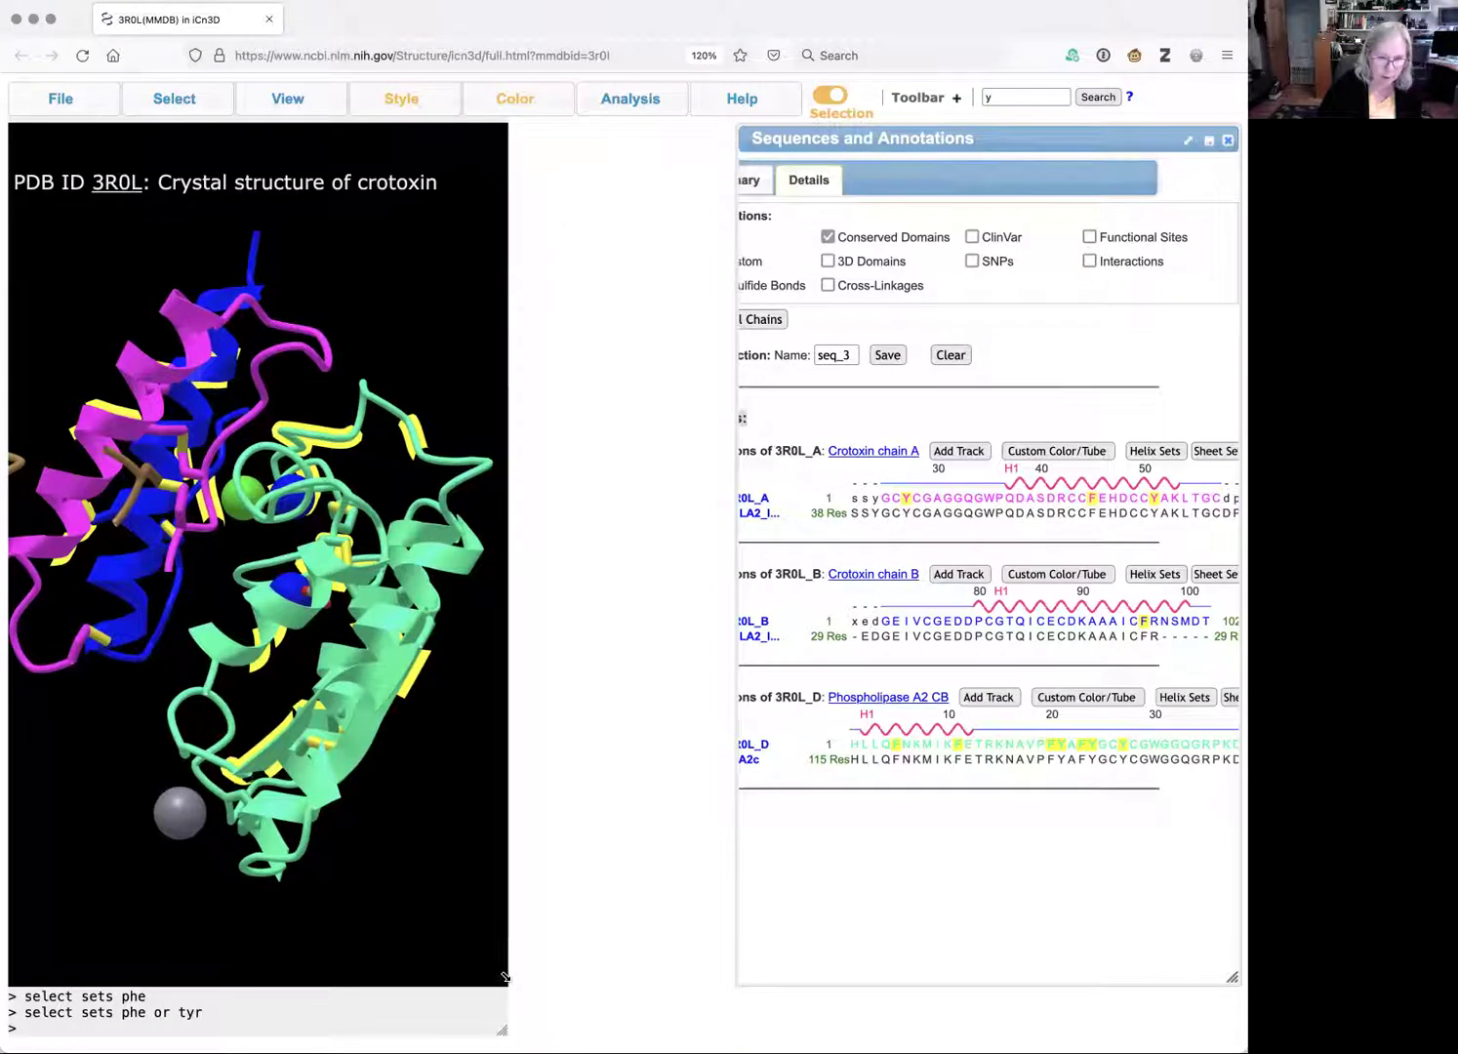
pyautogui.moveTo(599, 990); pyautogui.dragTo(672, 995)
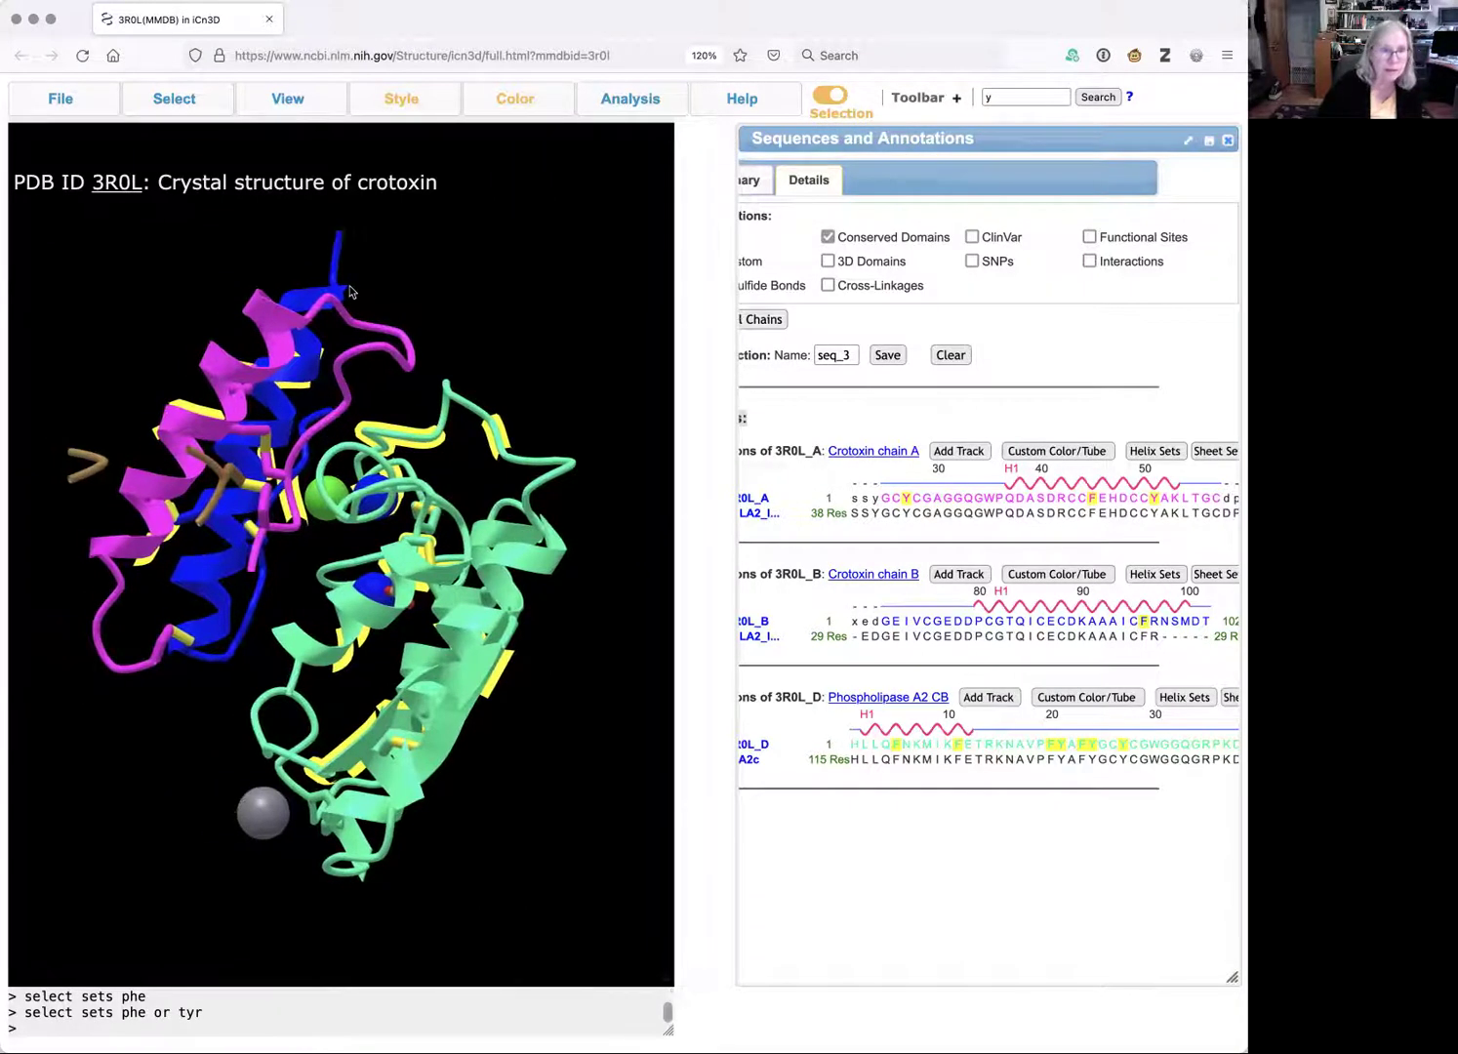
# Draw the proteins as atom-coloured spheres and view only the selected Phe and Tyr residues
pyautogui.moveTo(401, 99)
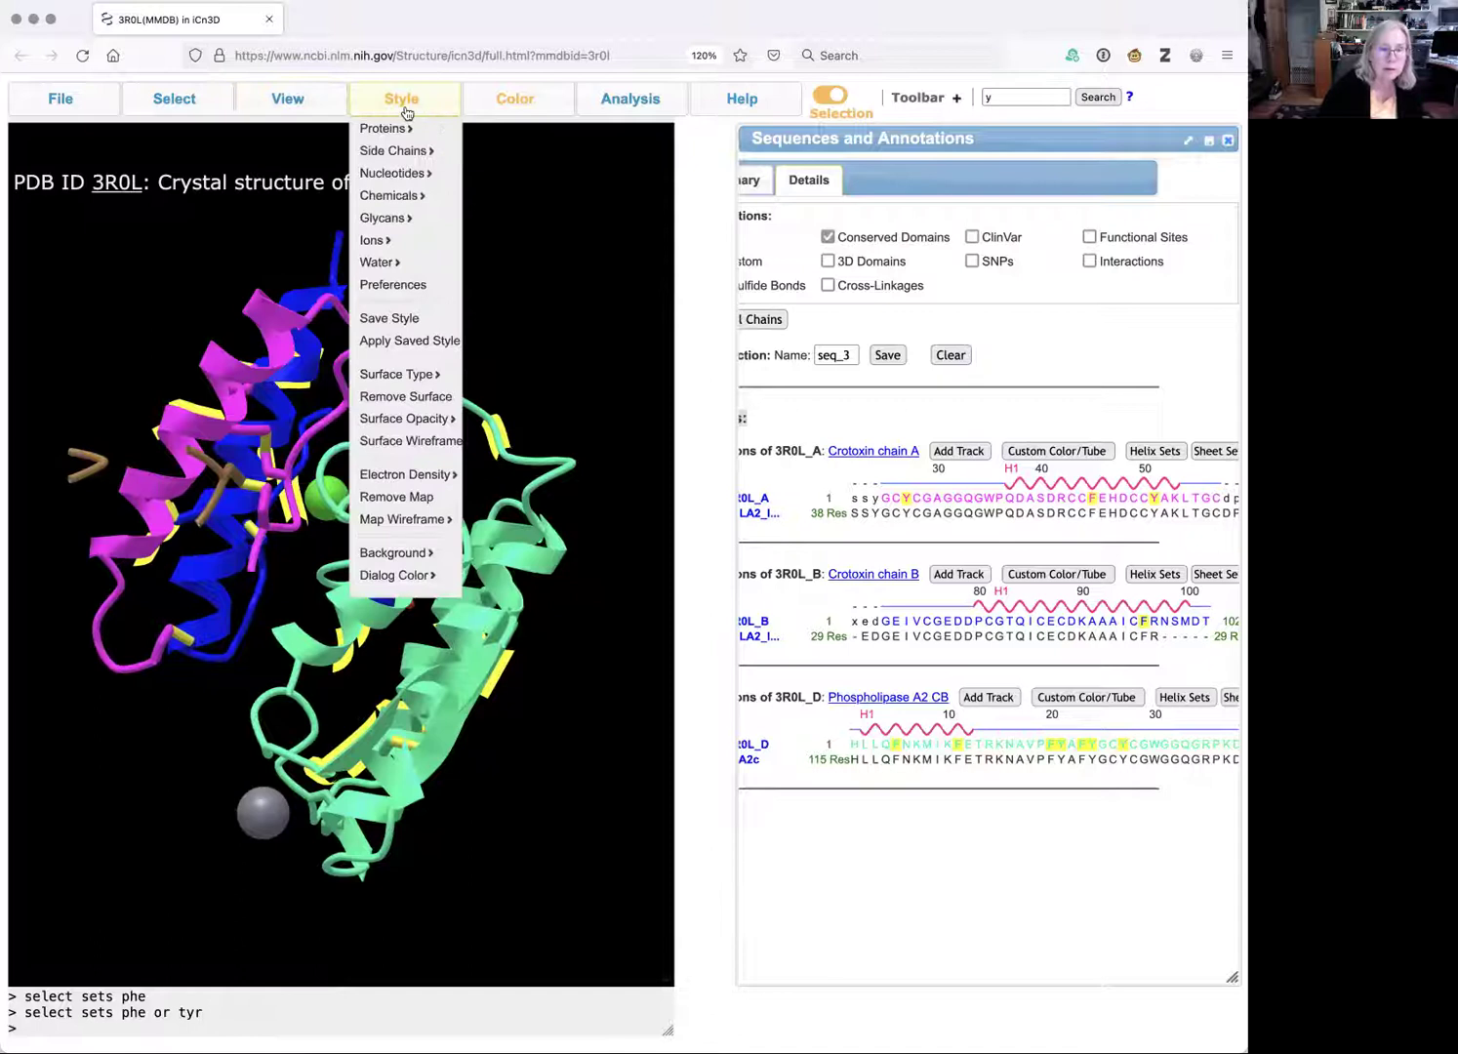
pyautogui.moveTo(401, 135)
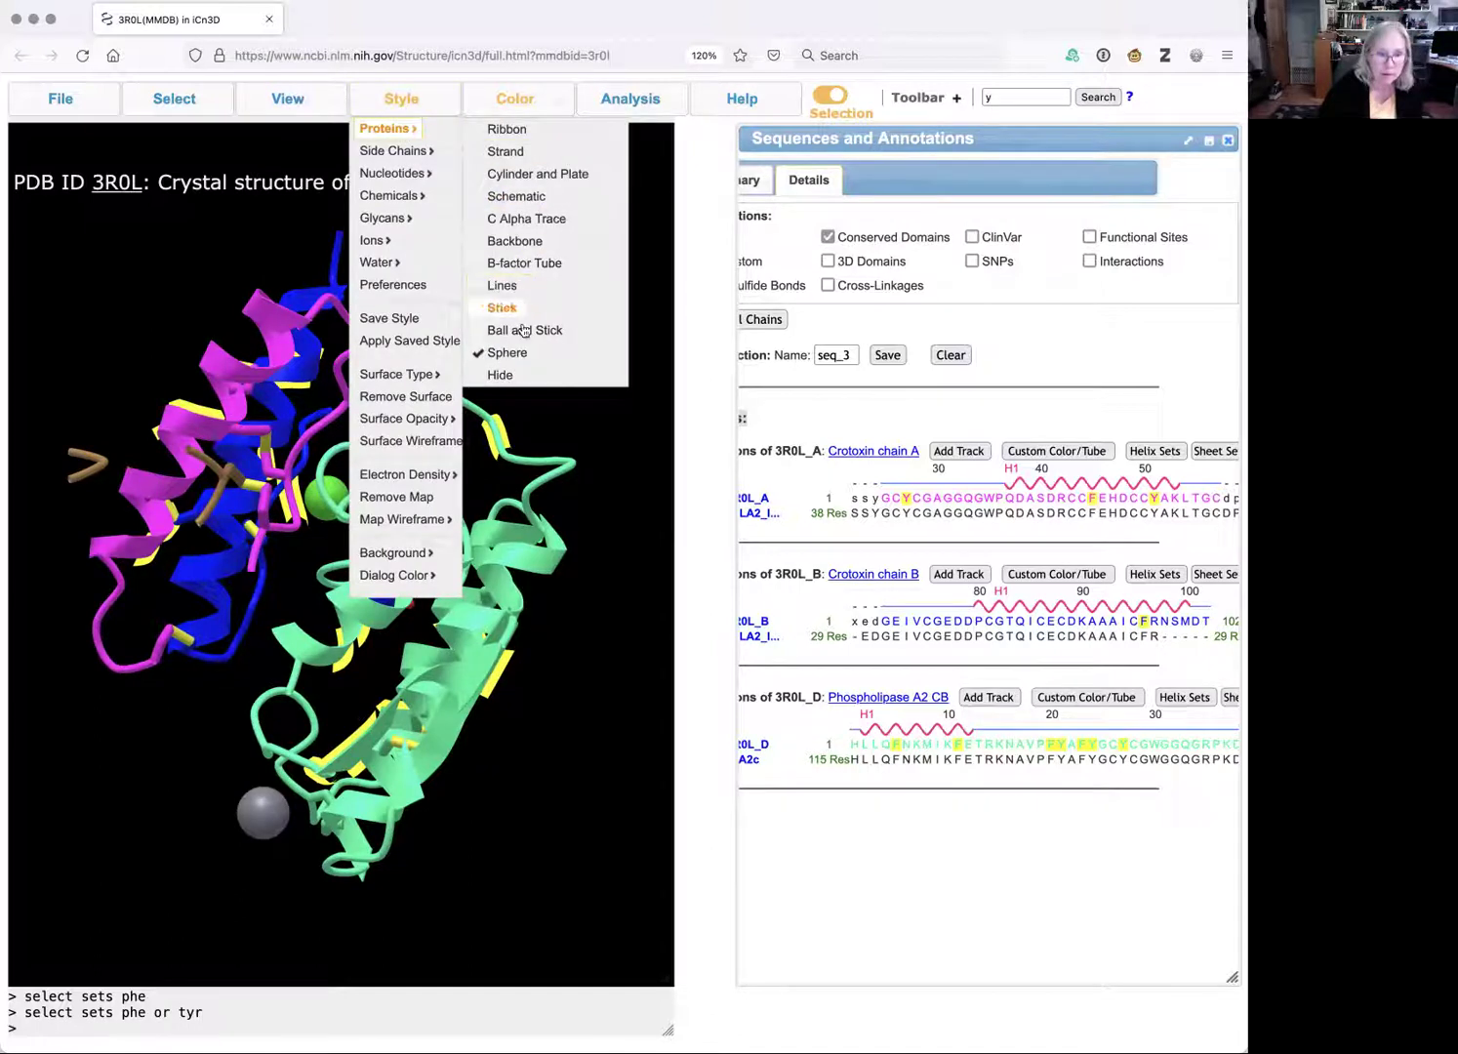
pyautogui.click(524, 351)
pyautogui.moveTo(514, 99)
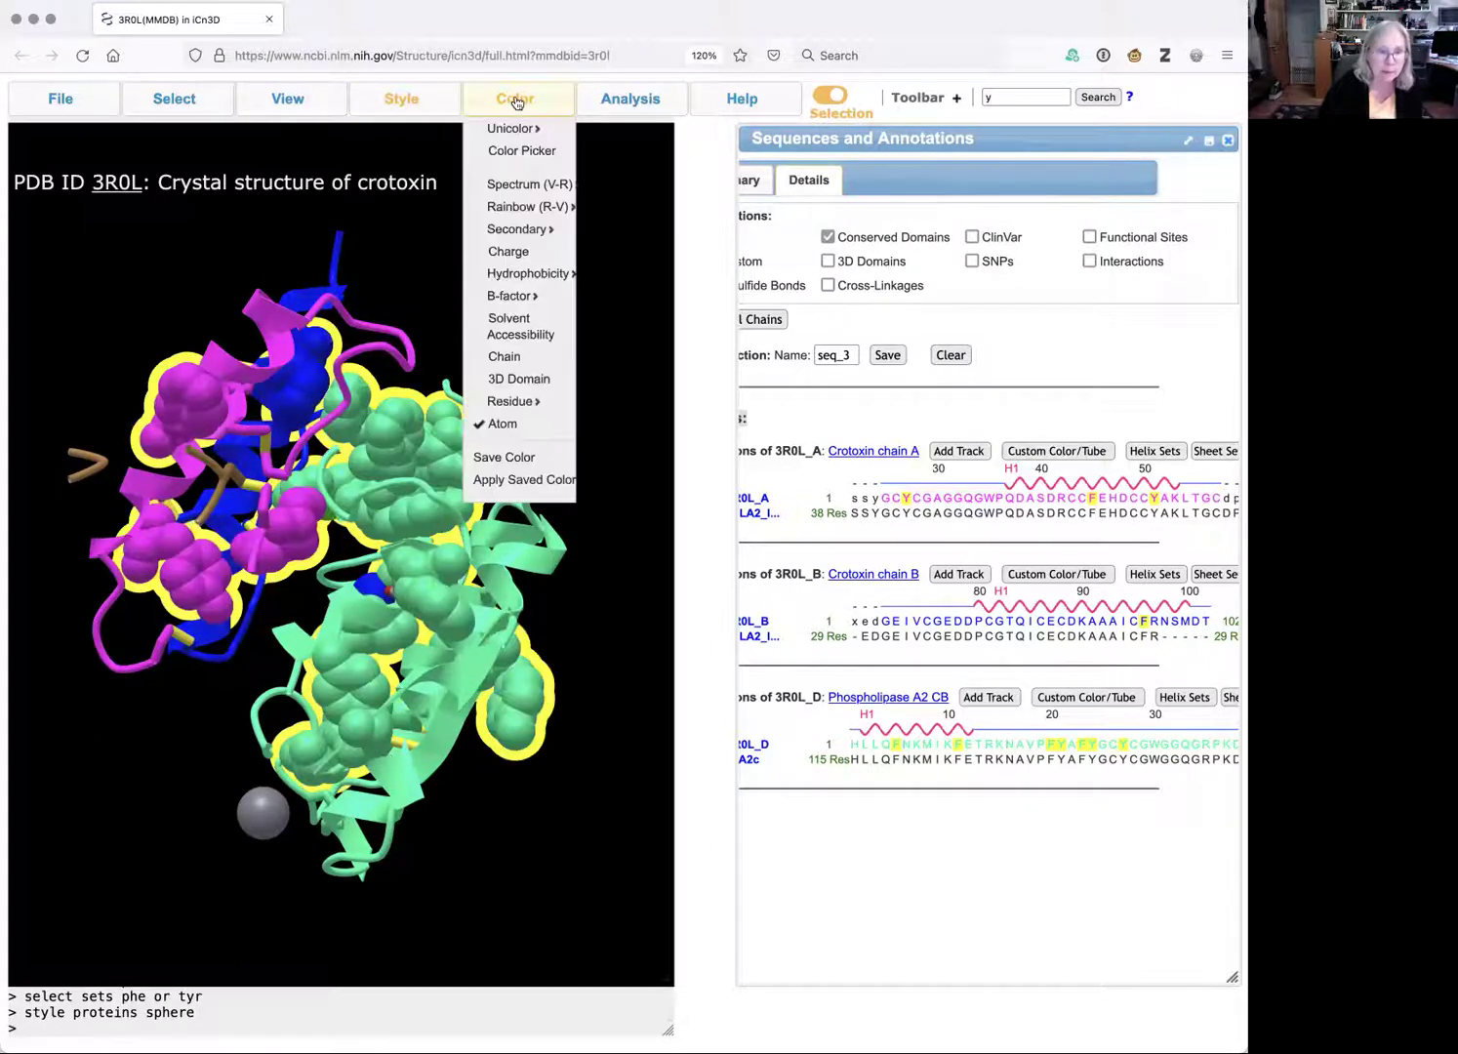
pyautogui.click(505, 425)
pyautogui.moveTo(283, 102)
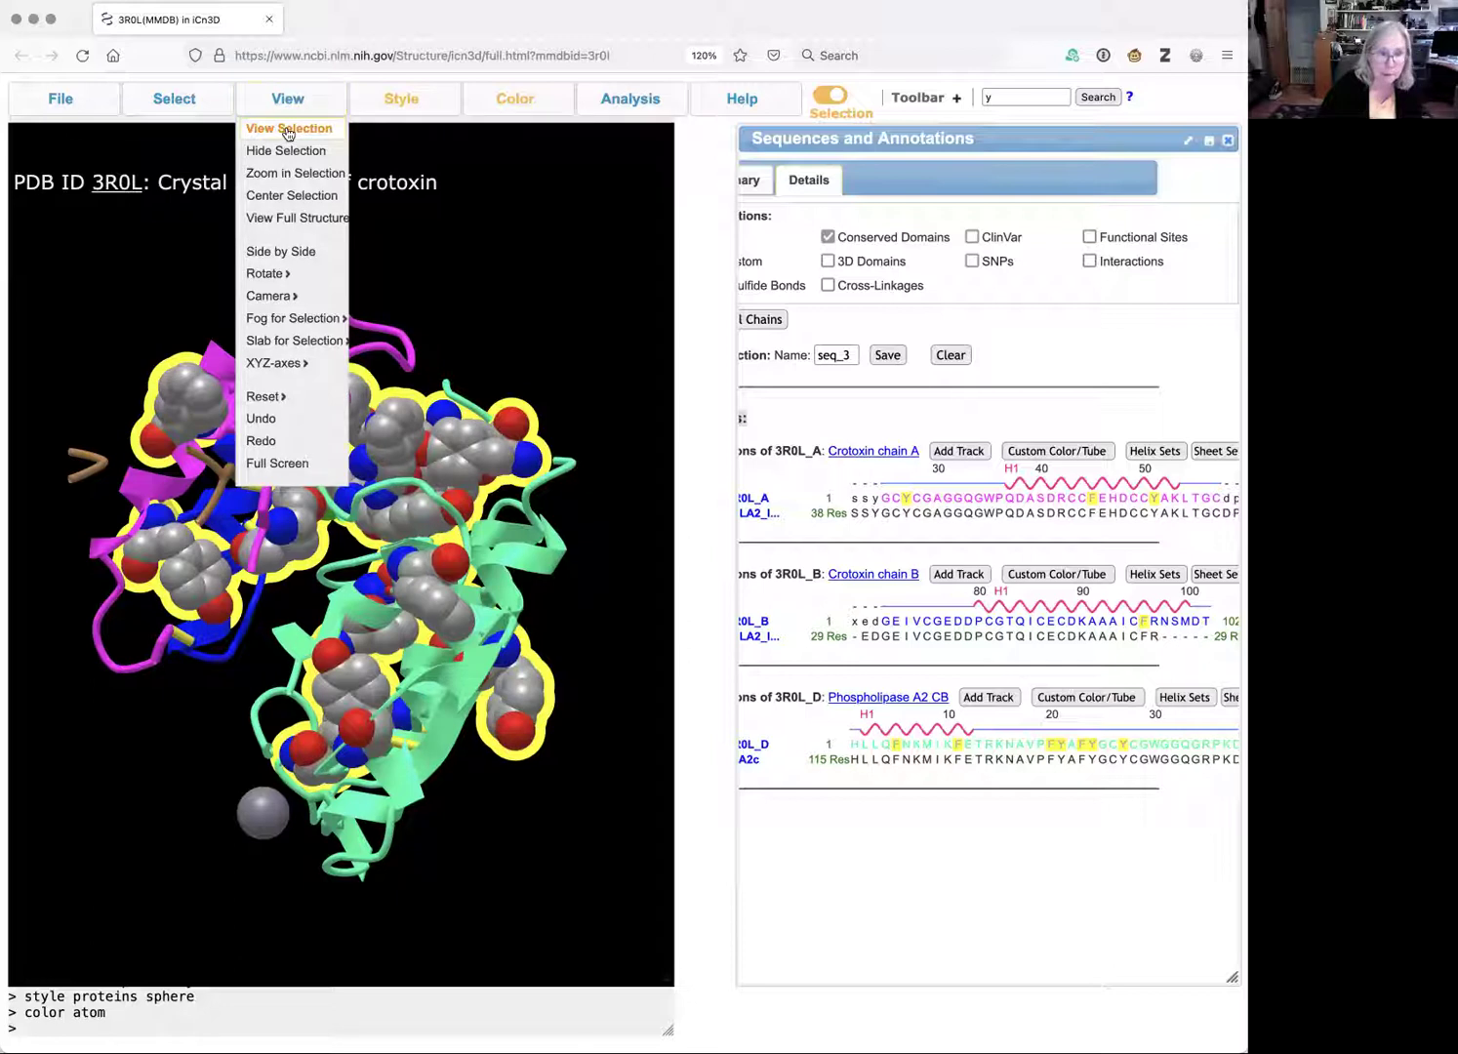
pyautogui.click(292, 130)
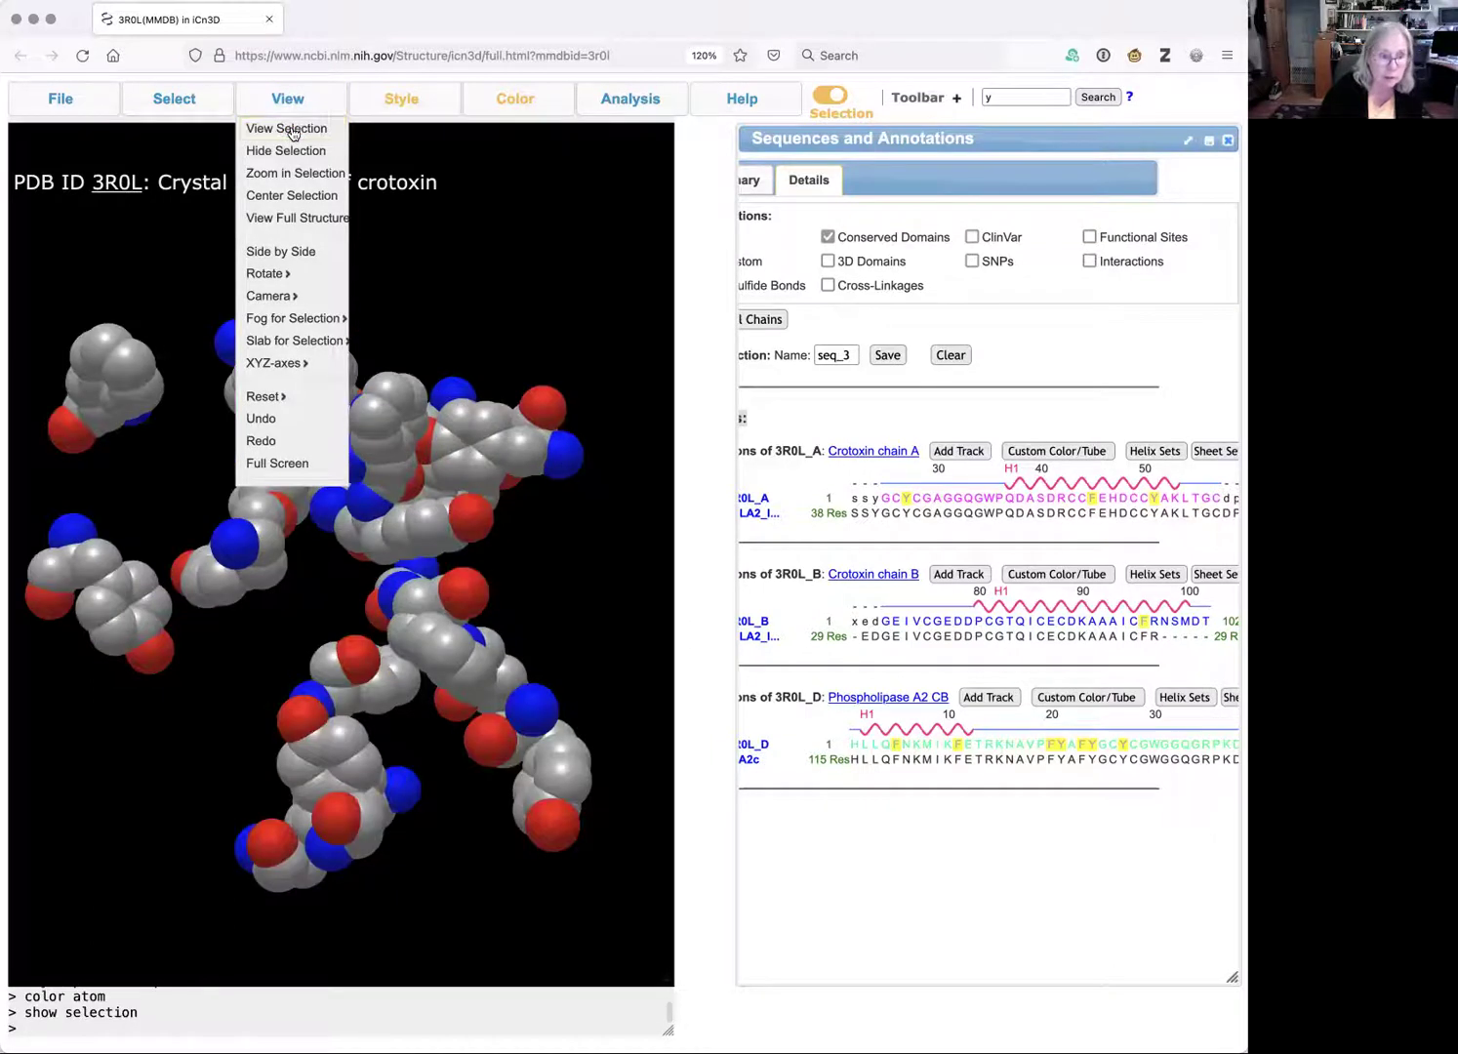
# Rotate the sphere model to find and pick TYR21, then add PHE20 of chain D
pyautogui.moveTo(479, 467); pyautogui.dragTo(338, 556)
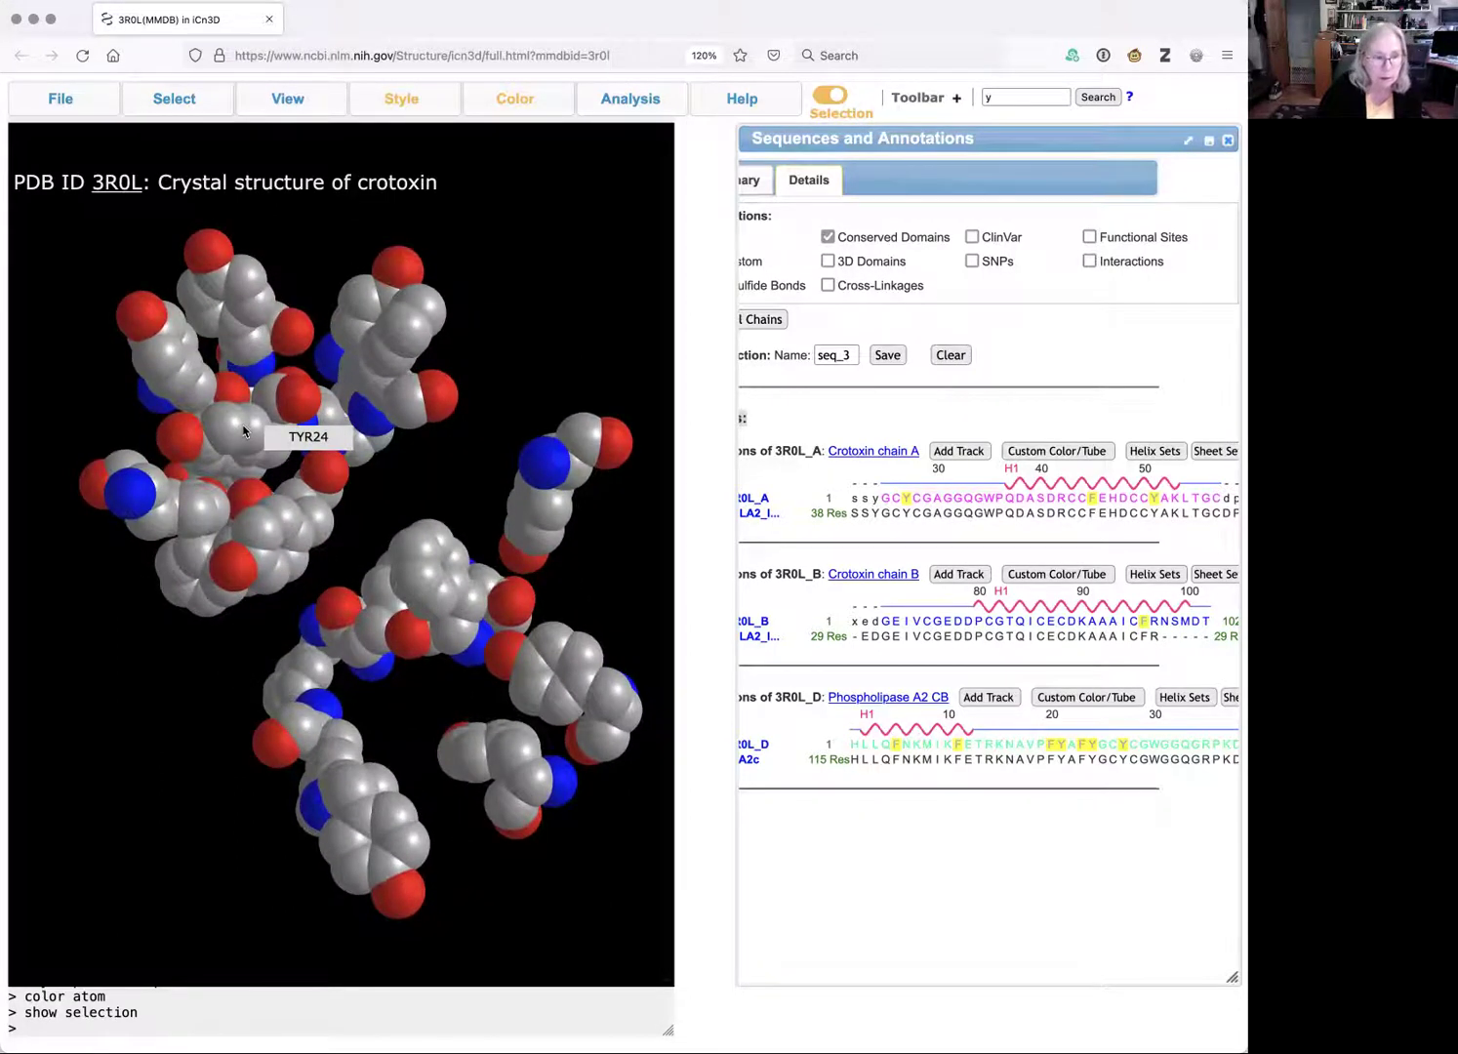
pyautogui.moveTo(240, 432); pyautogui.dragTo(325, 451)
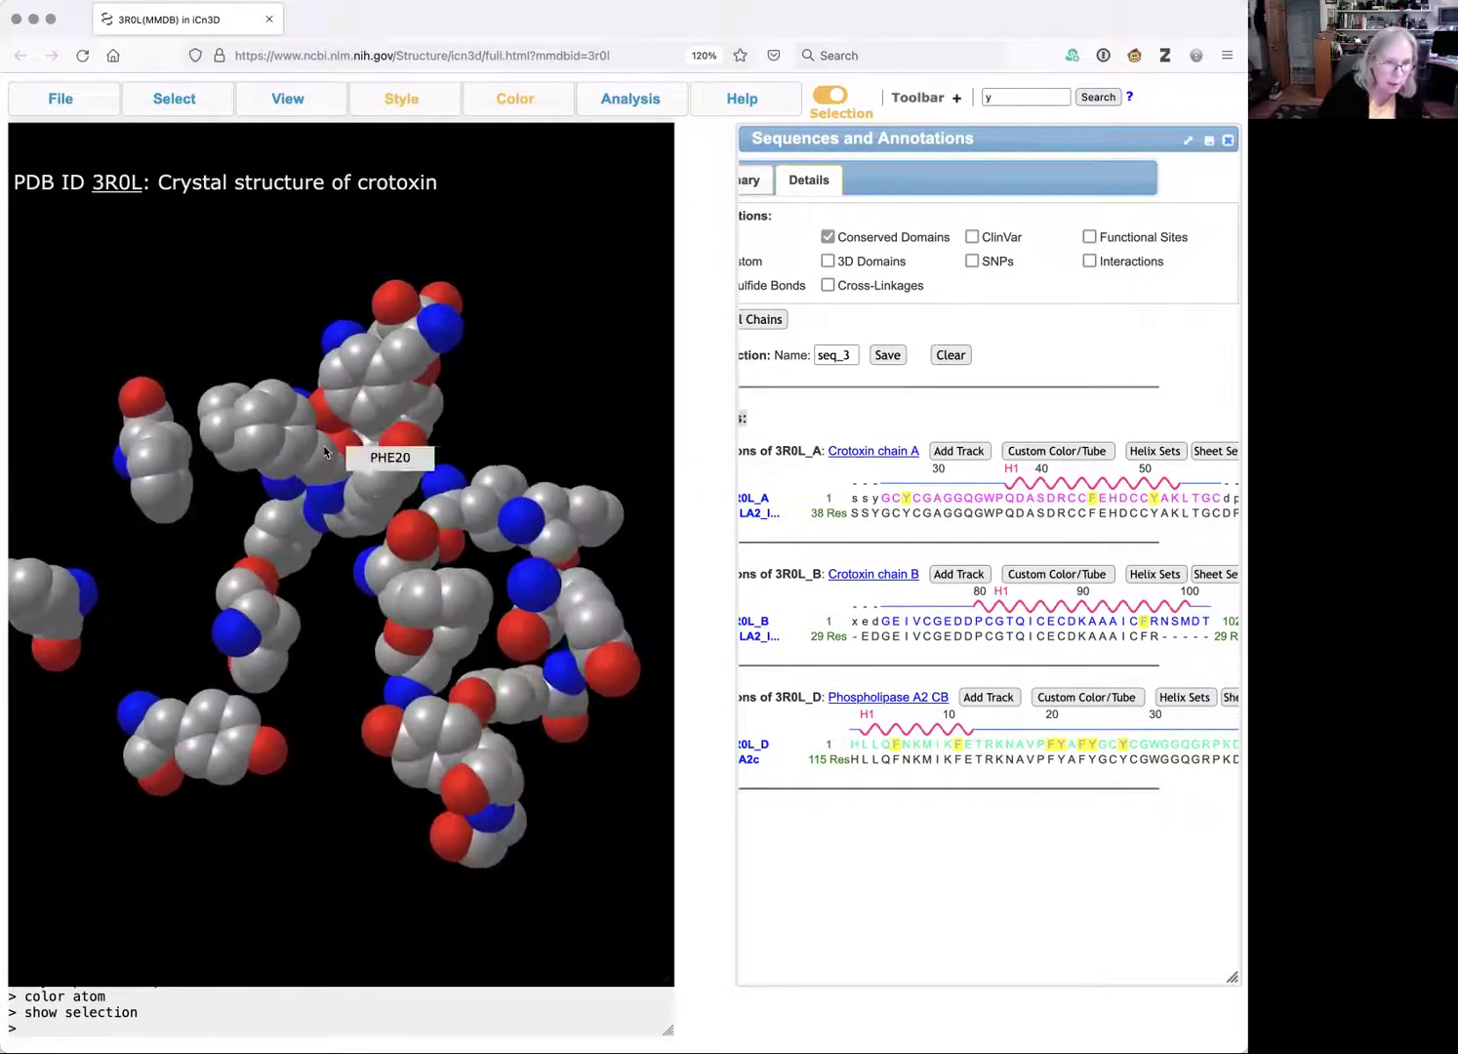
pyautogui.click(374, 479)
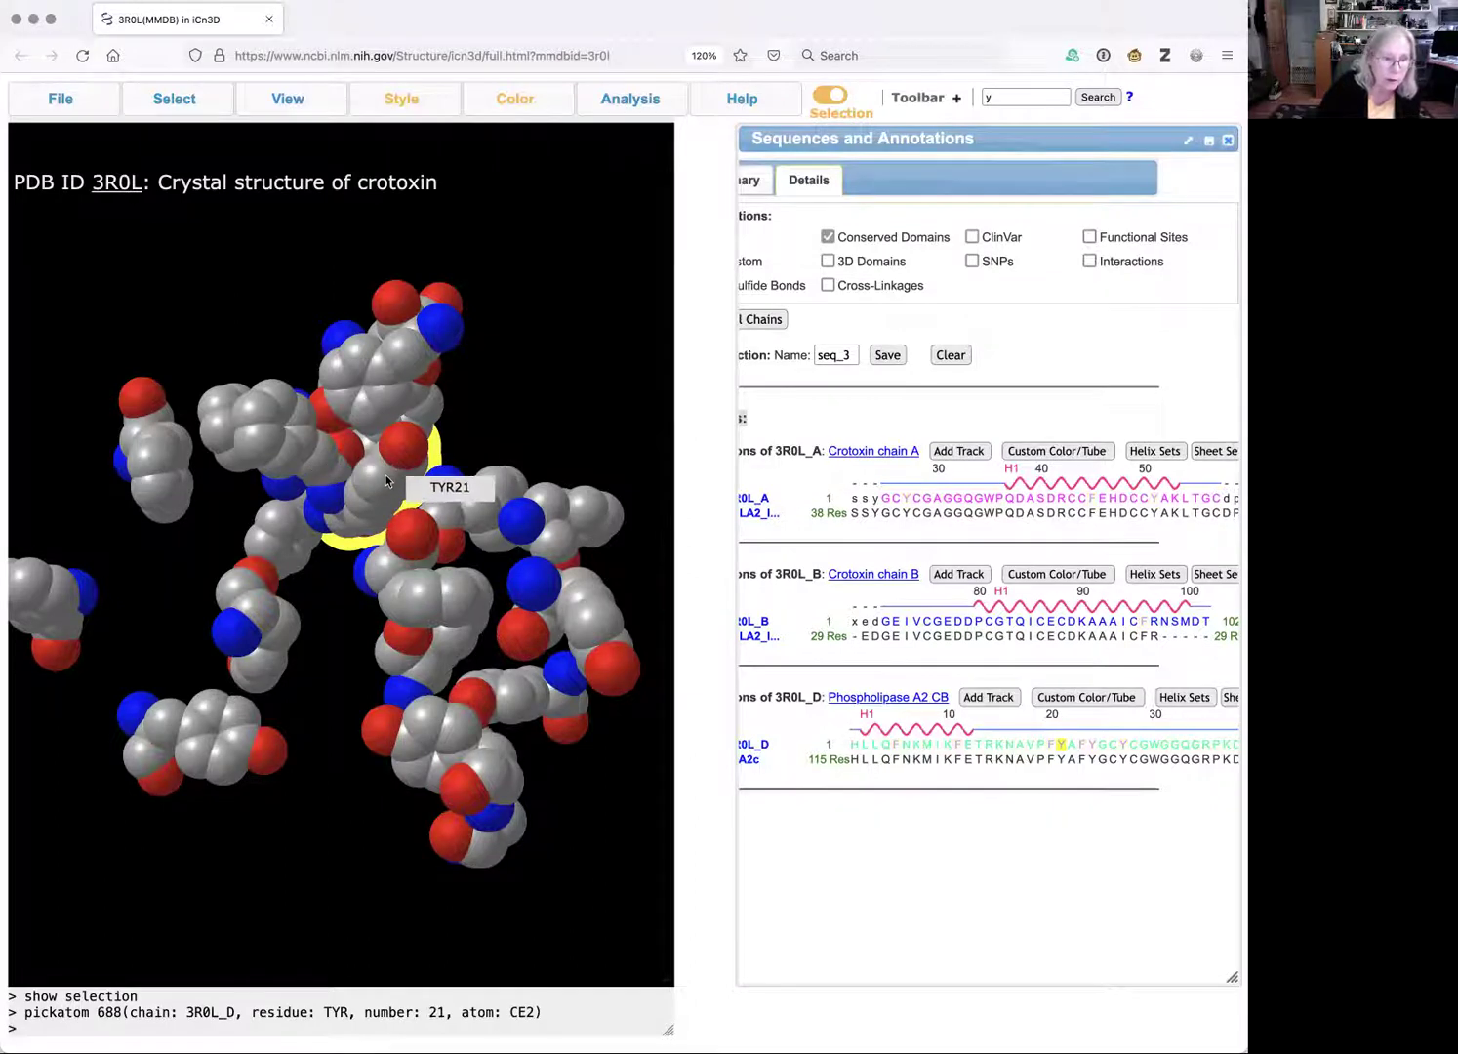
pyautogui.moveTo(400, 468); pyautogui.dragTo(404, 463)
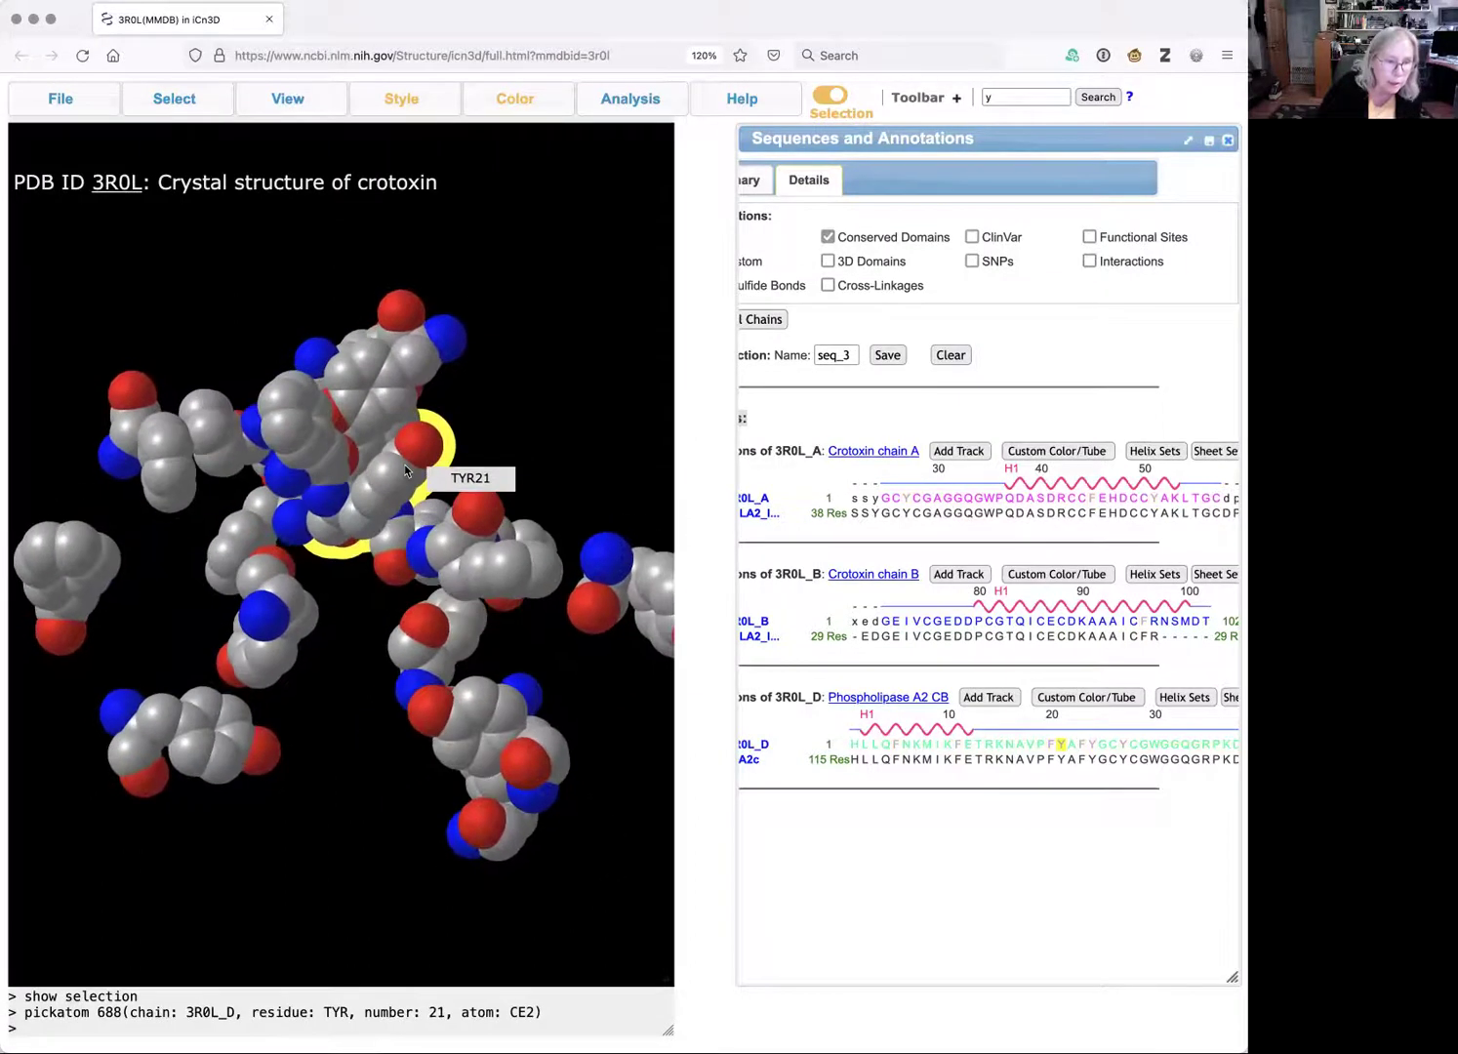
pyautogui.click(314, 446)
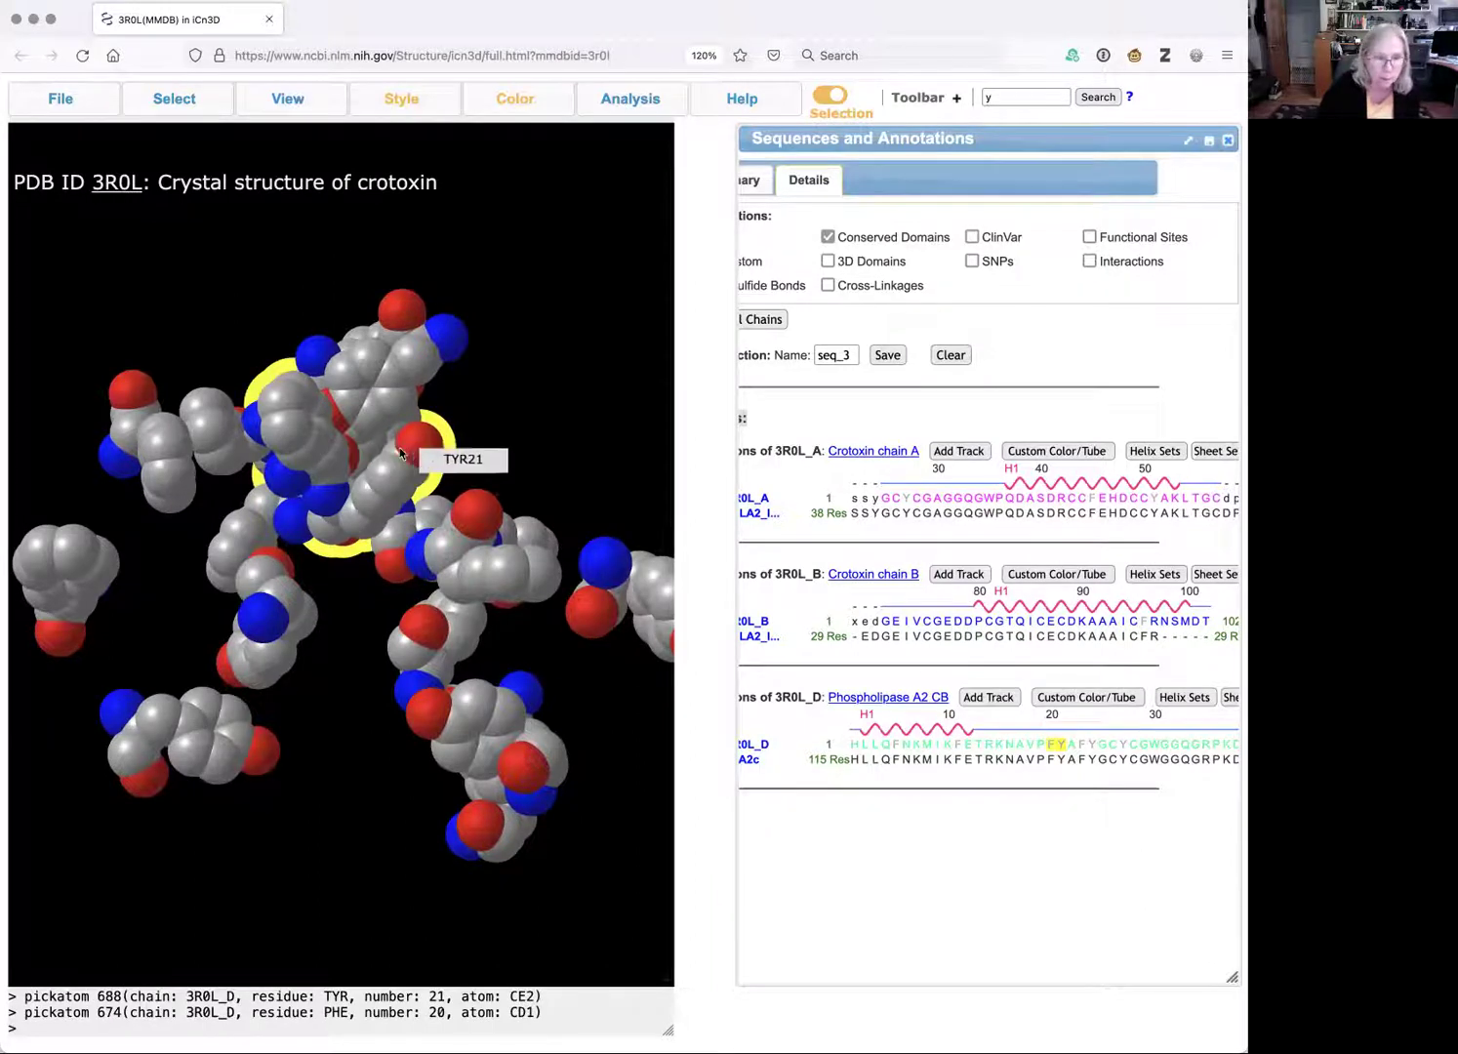
# Display only the picked PHE20 and TYR21 residues and rotate them into a clearer view
pyautogui.moveTo(288, 98)
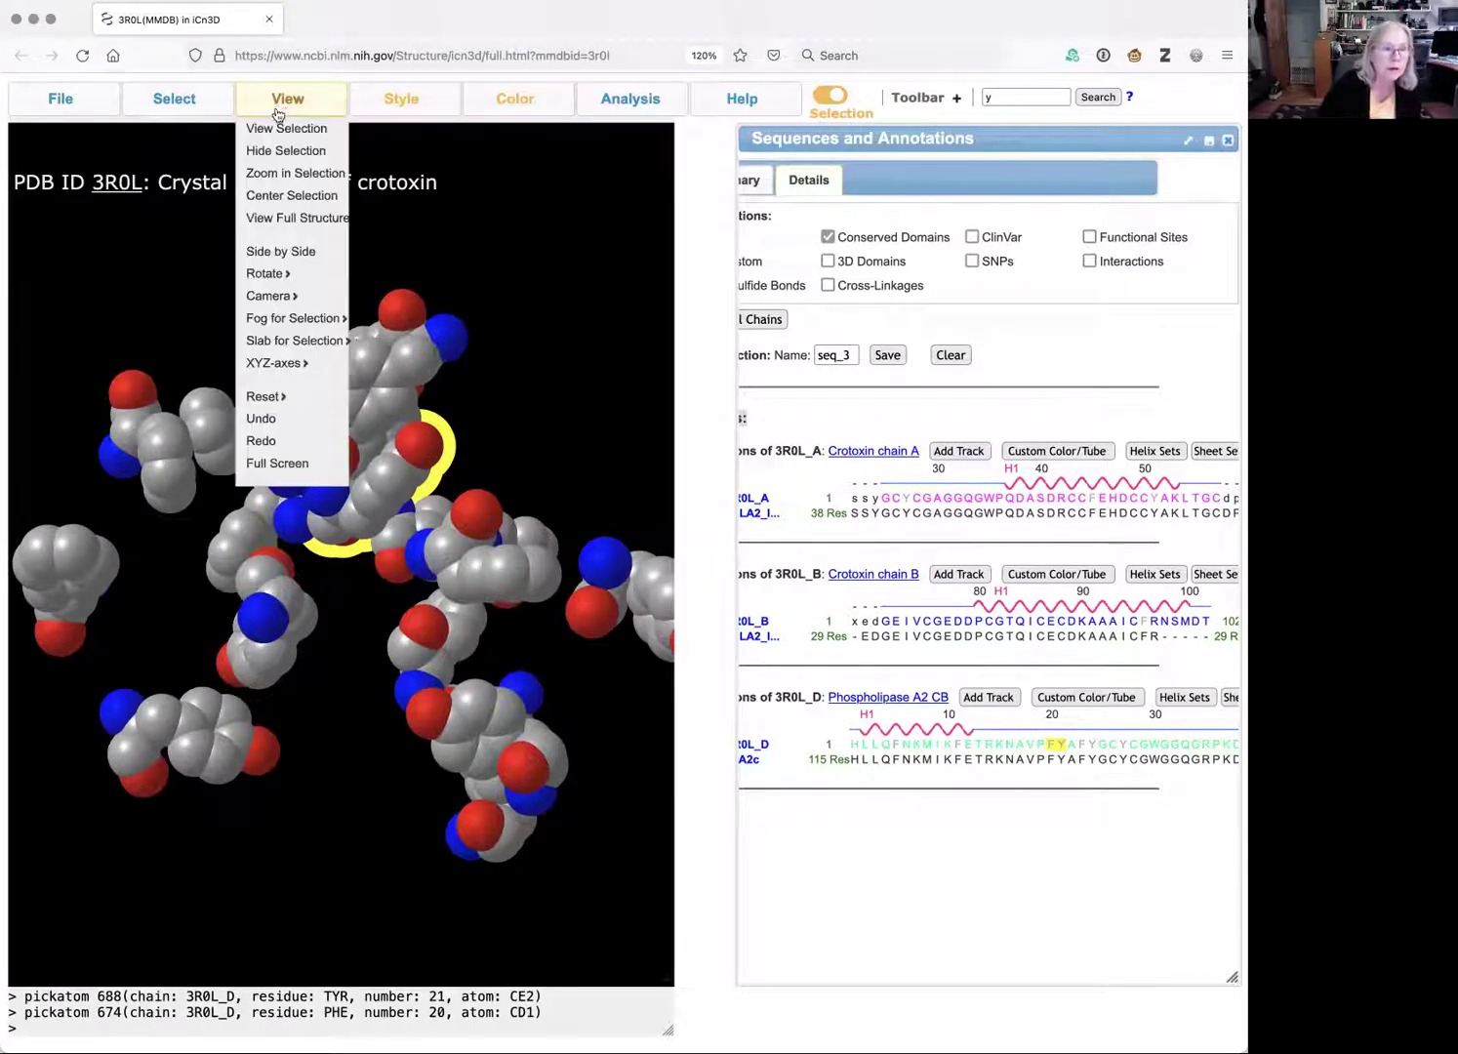
pyautogui.click(280, 130)
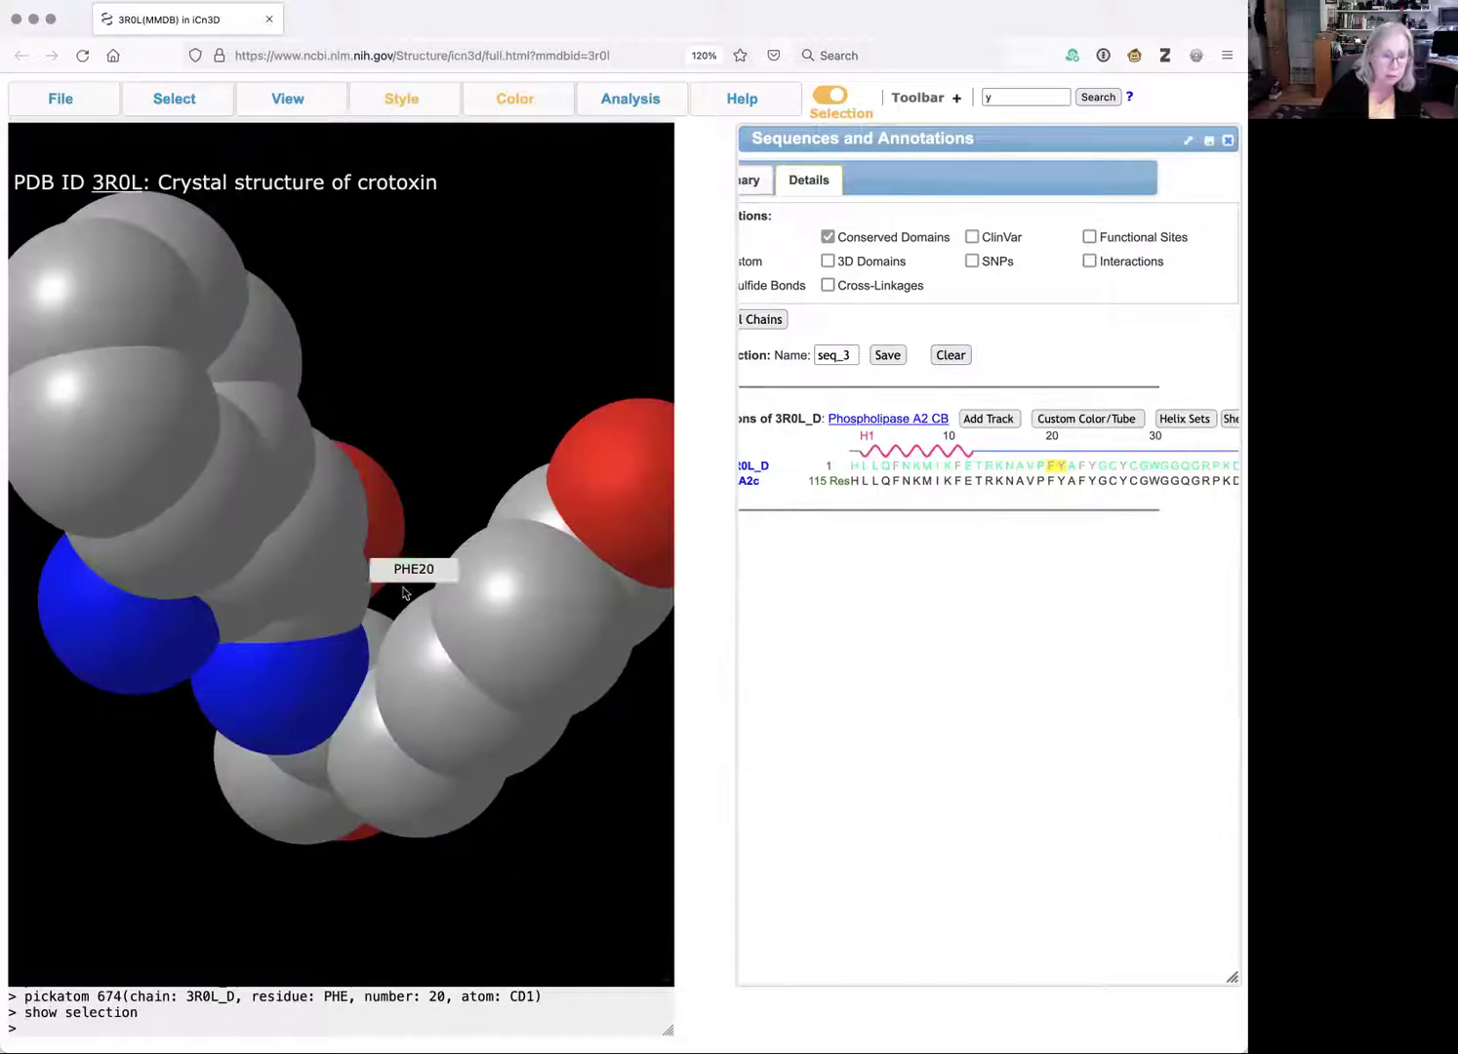
pyautogui.moveTo(428, 569); pyautogui.dragTo(440, 664)
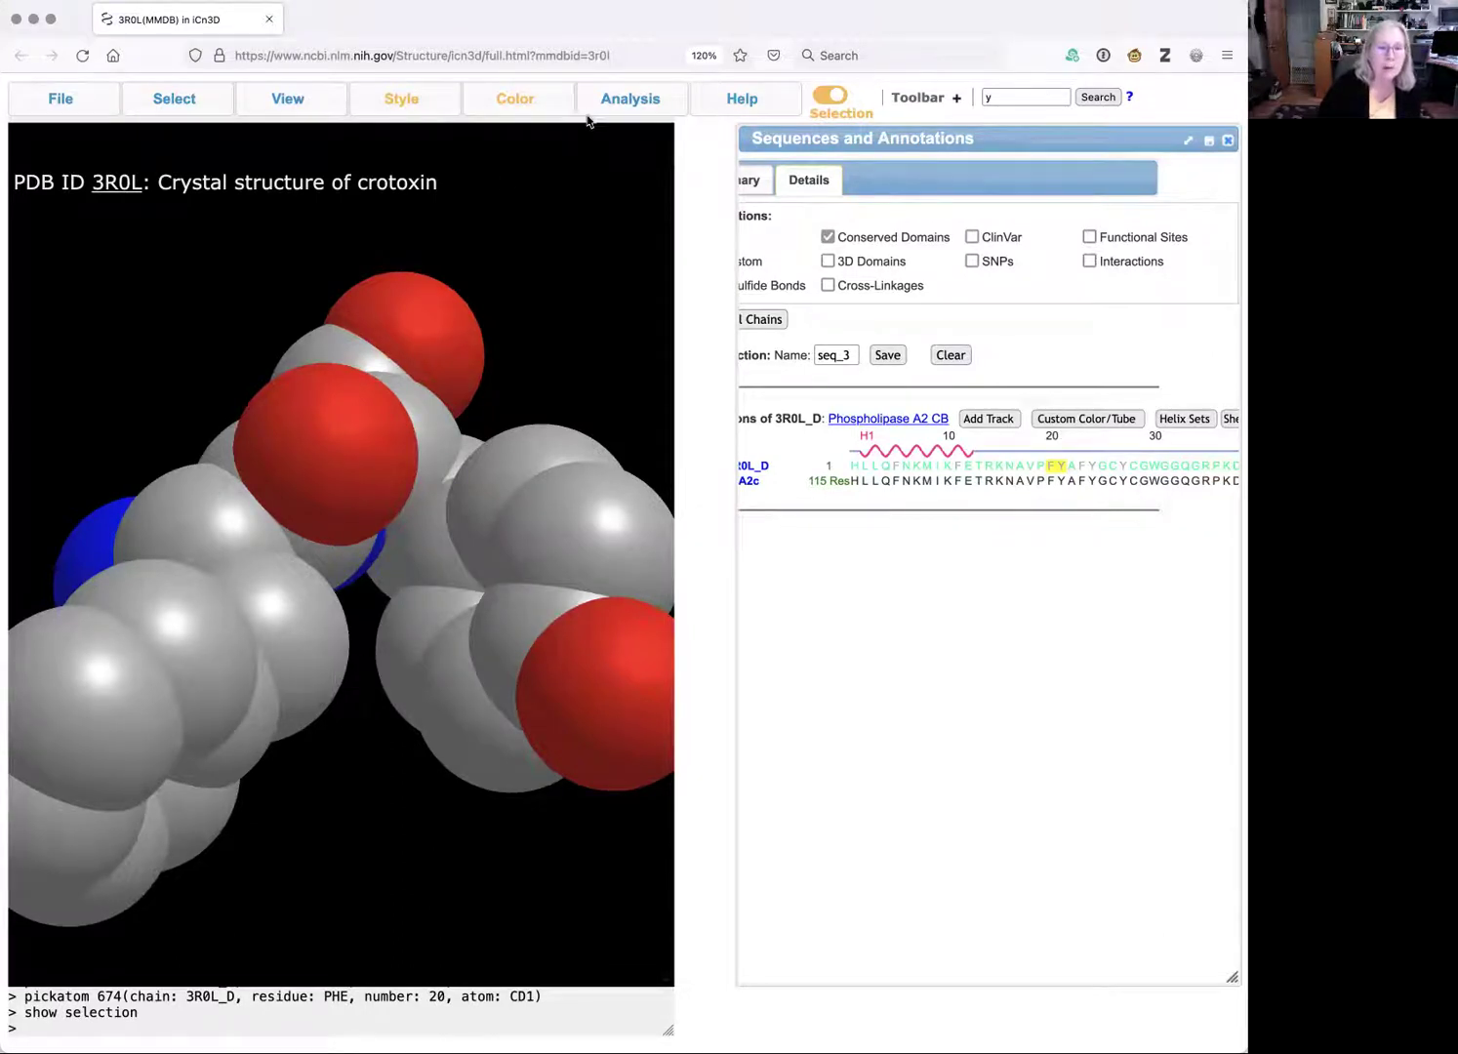
# Measure the distance from PHE20's CB atom to TYR21's CD2 atom and display the 3.9 Å label
pyautogui.moveTo(601, 112)
pyautogui.moveTo(638, 438)
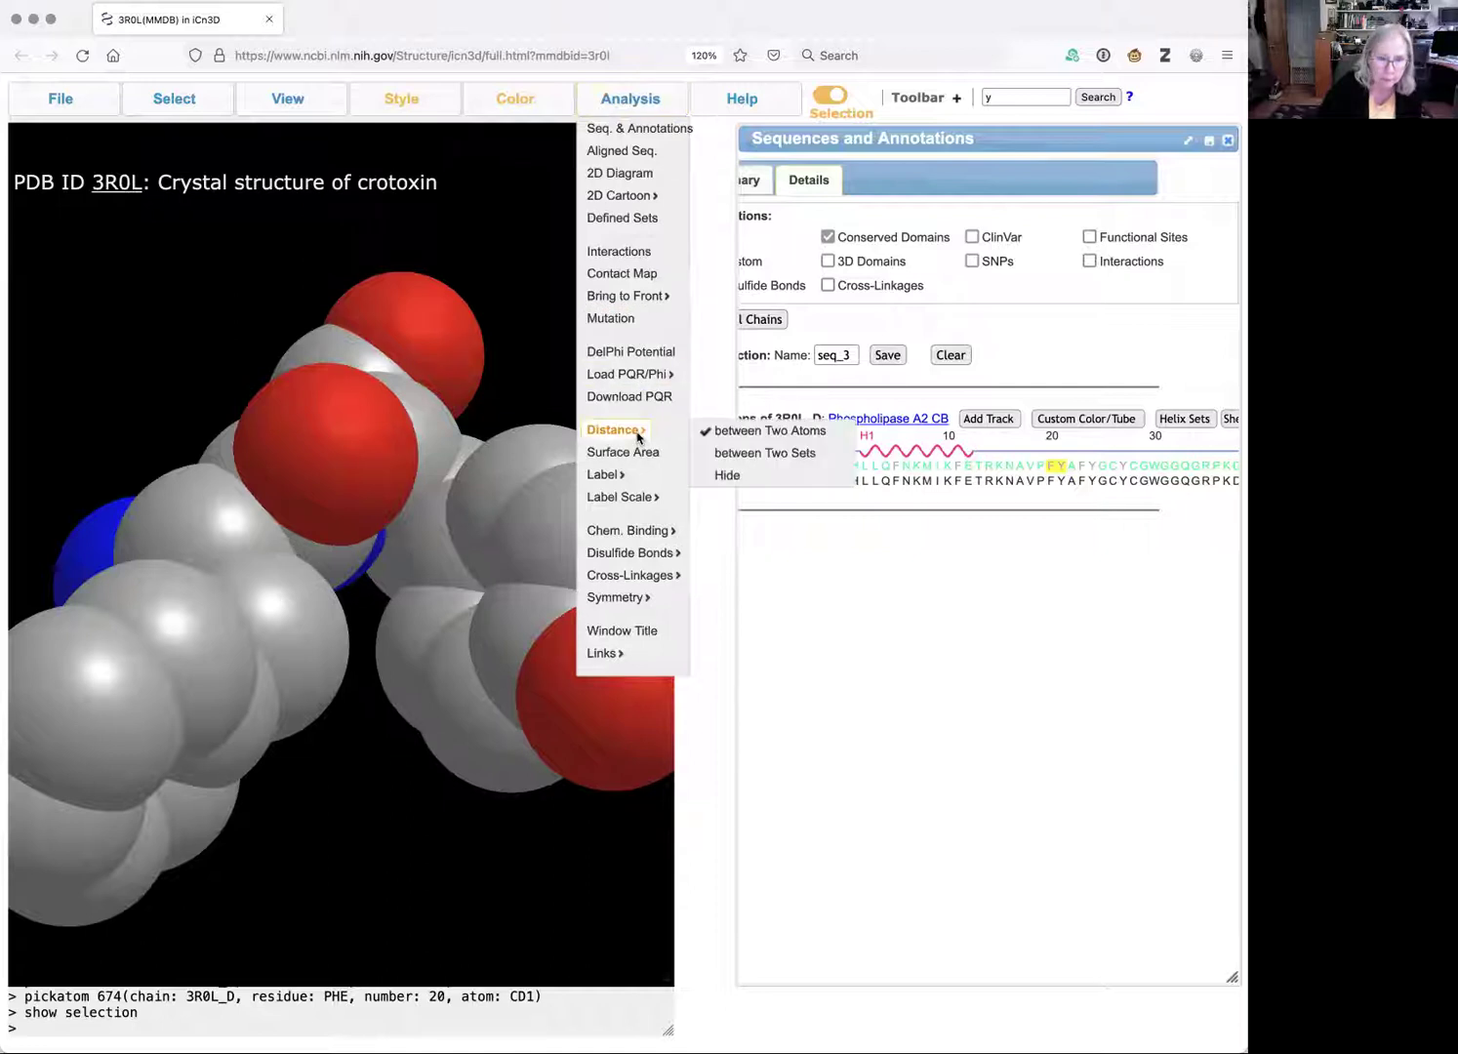
pyautogui.click(728, 433)
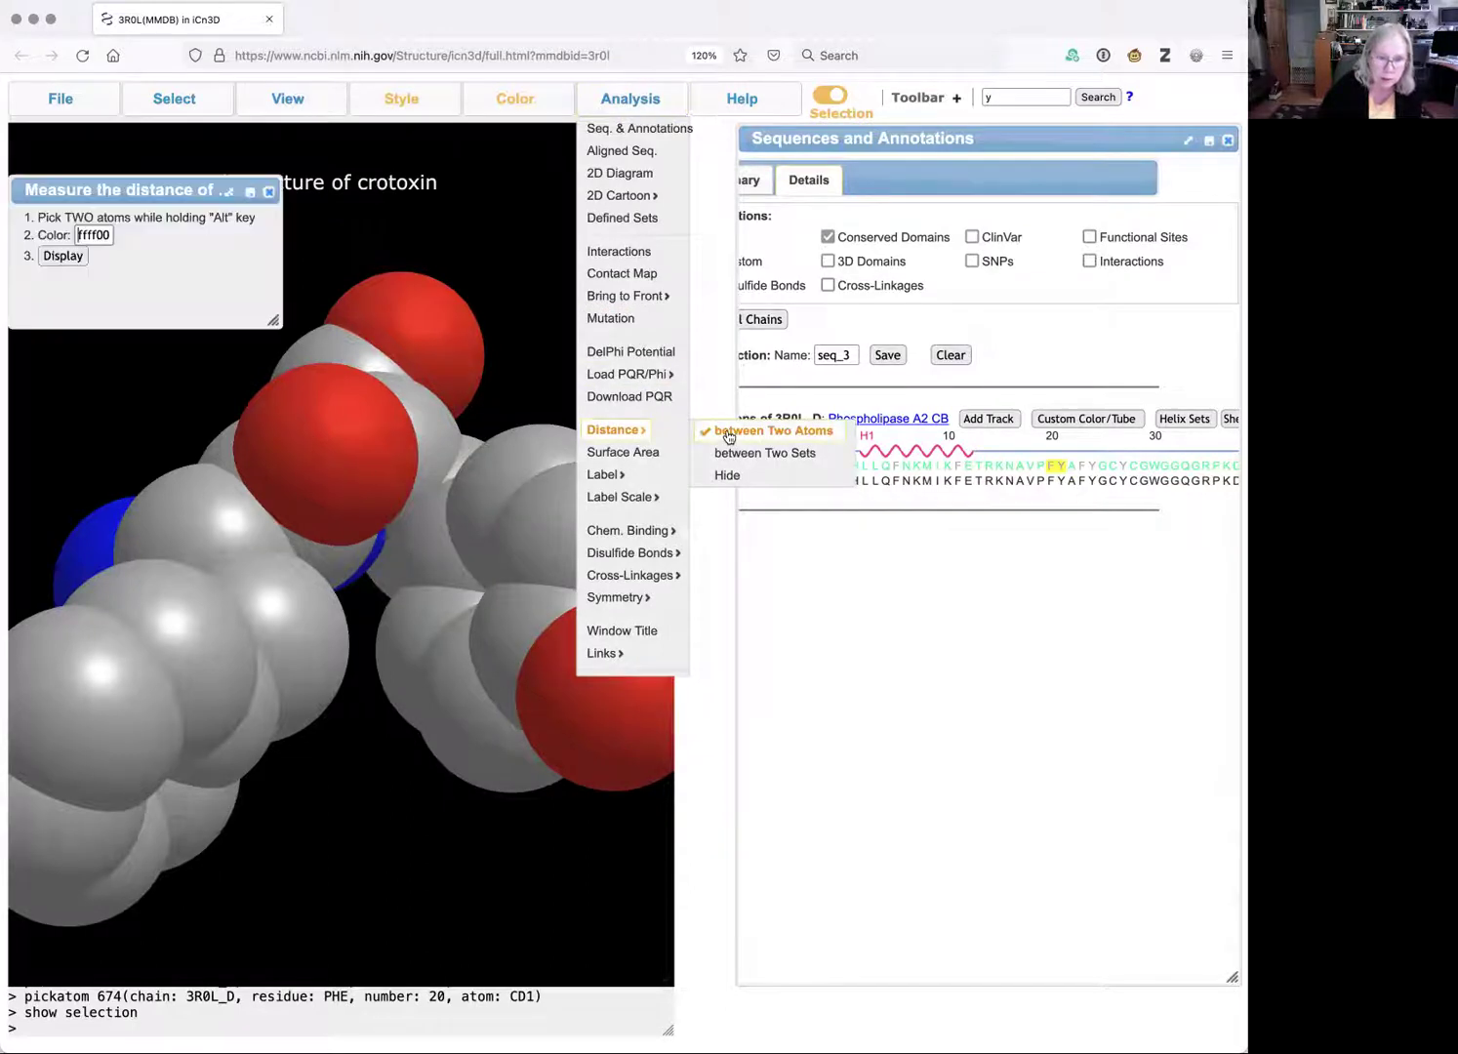
pyautogui.keyDown('alt'); pyautogui.click(303, 645); pyautogui.keyUp('alt')
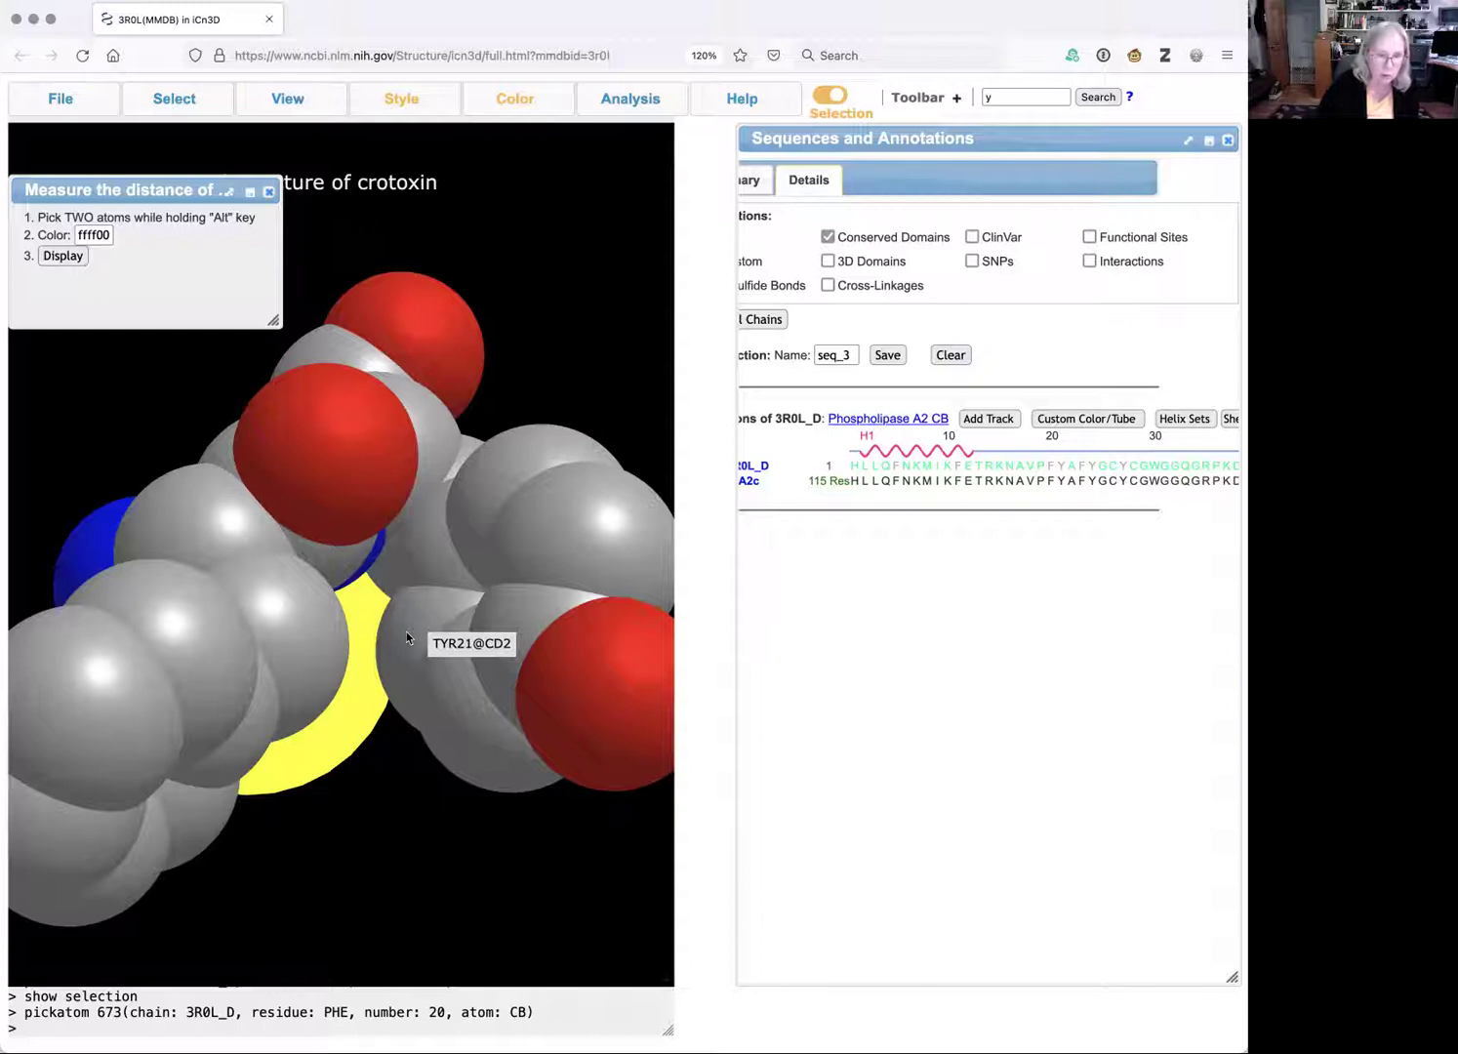
pyautogui.keyDown('alt'); pyautogui.click(406, 631); pyautogui.keyUp('alt')
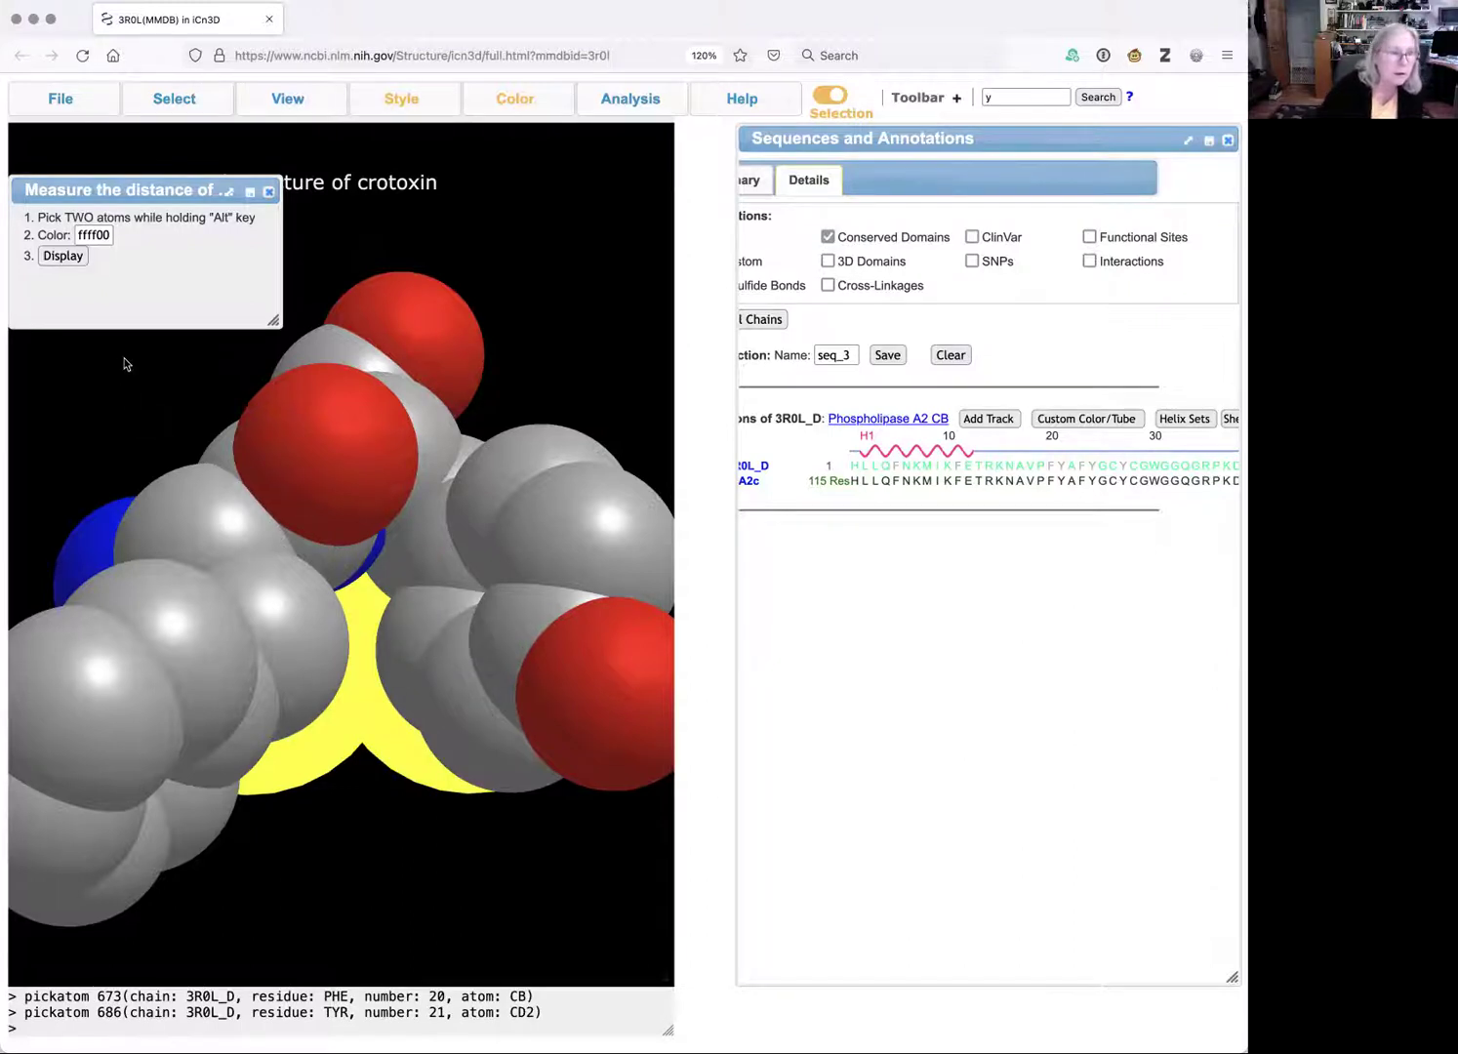
pyautogui.click(76, 256)
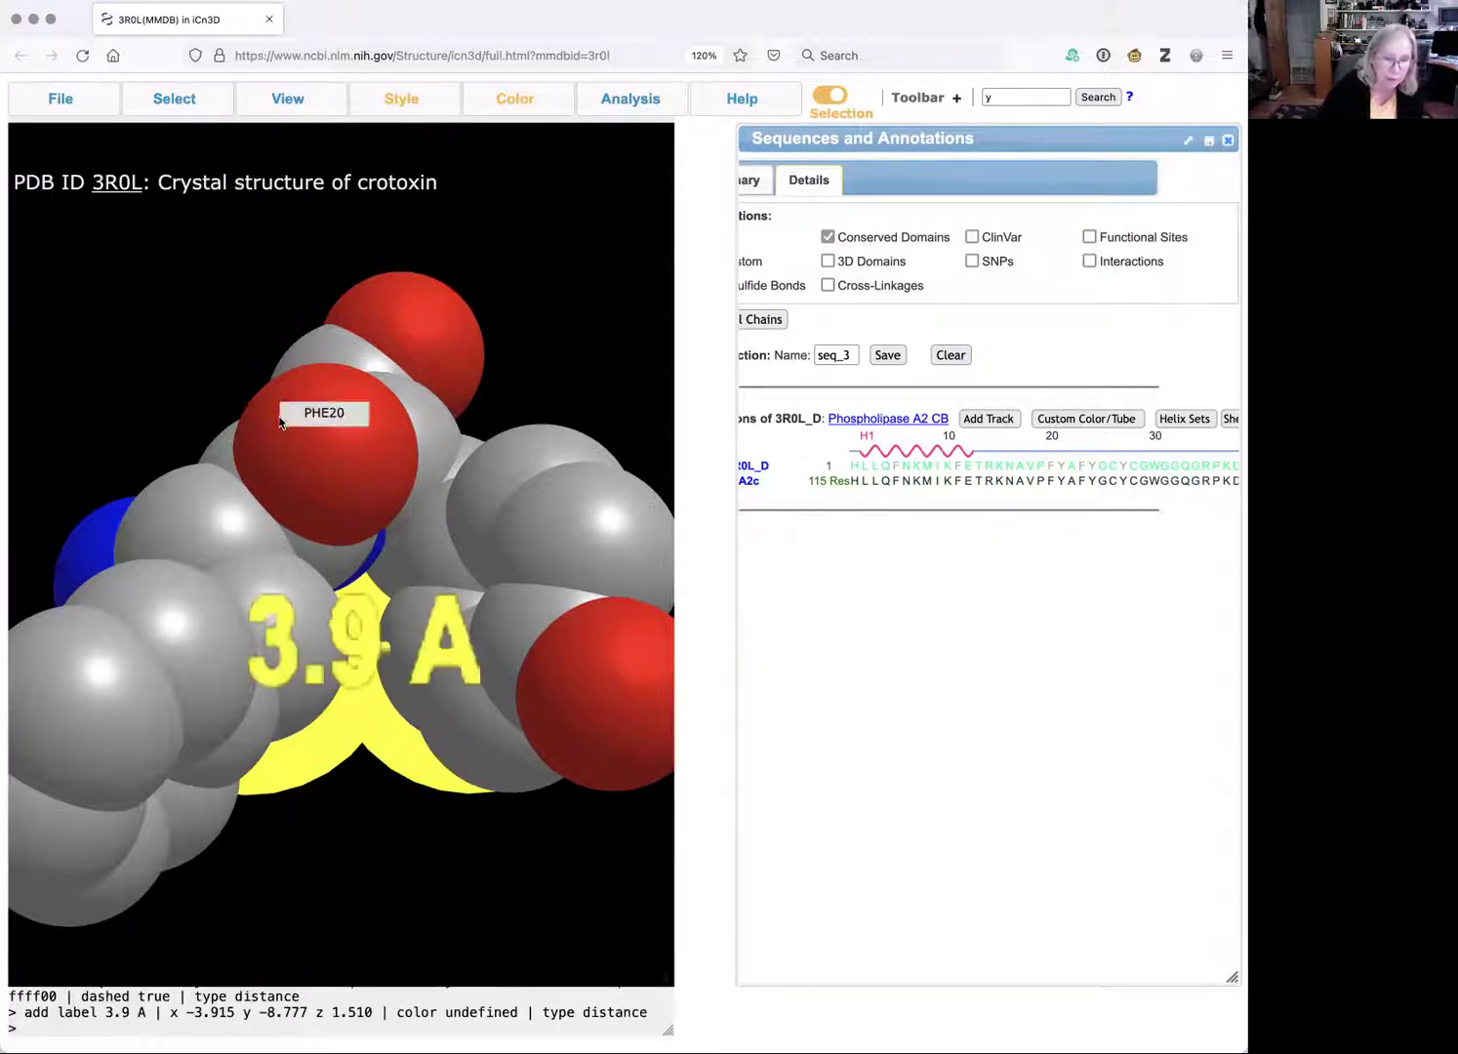
pyautogui.moveTo(332, 436); pyautogui.dragTo(405, 278)
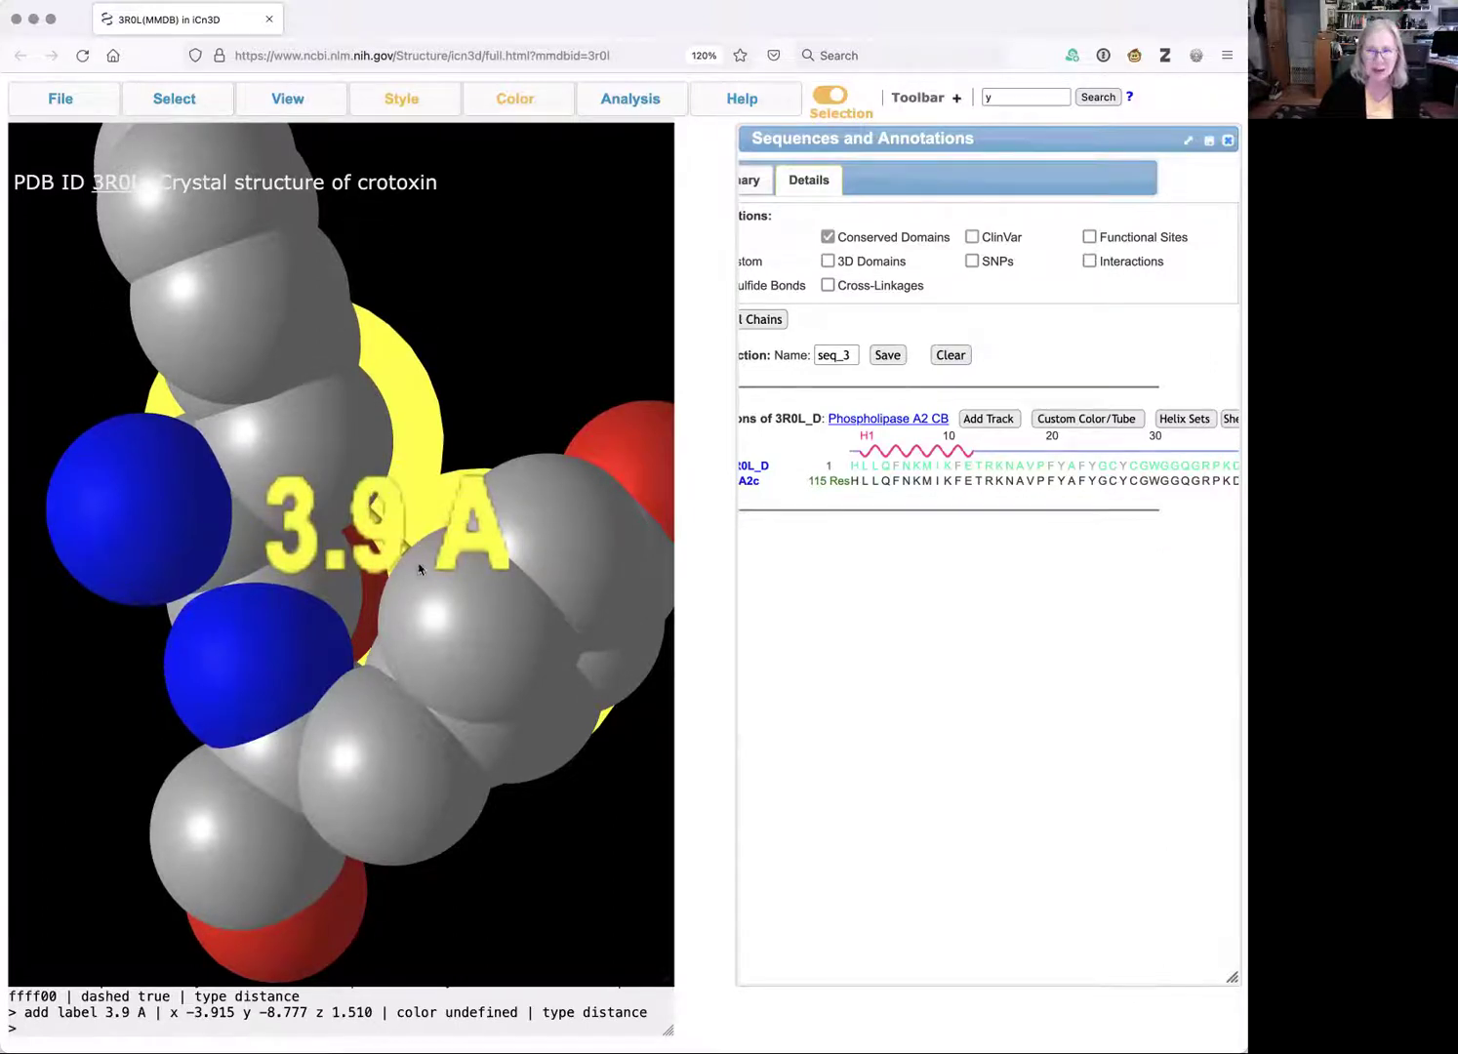
# Rotate and zoom out until both residues and the 3.9 Å label sit fully in view
pyautogui.moveTo(430, 618); pyautogui.dragTo(283, 987)
pyautogui.scroll(-5, 433, 626)
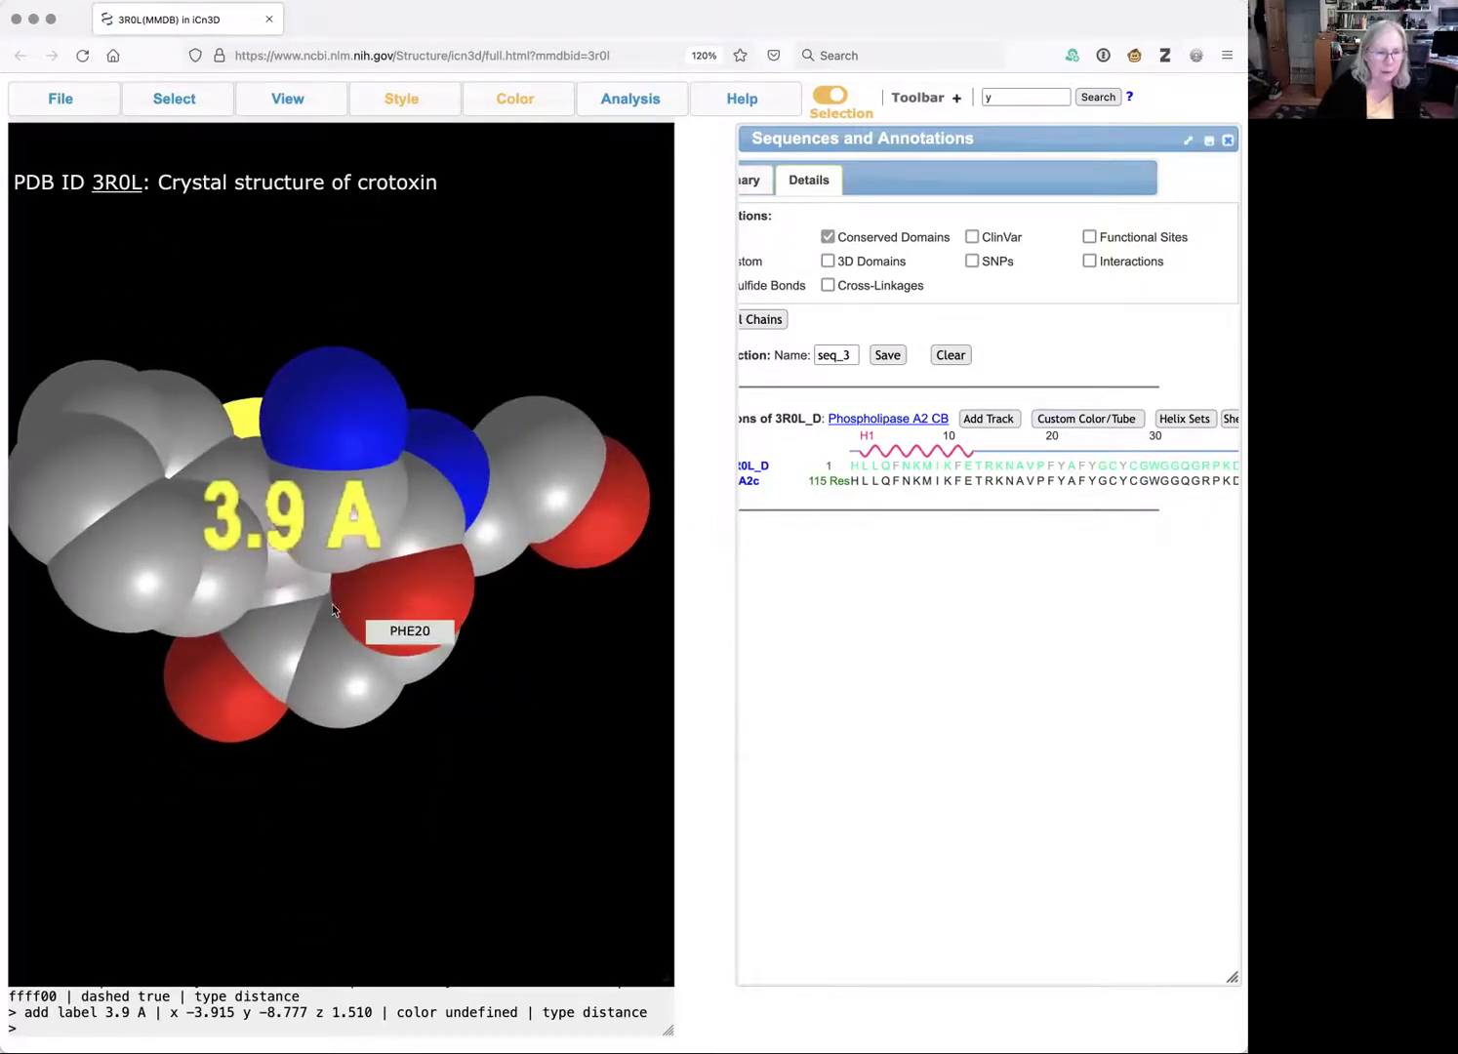
pyautogui.moveTo(357, 607); pyautogui.dragTo(413, 751)
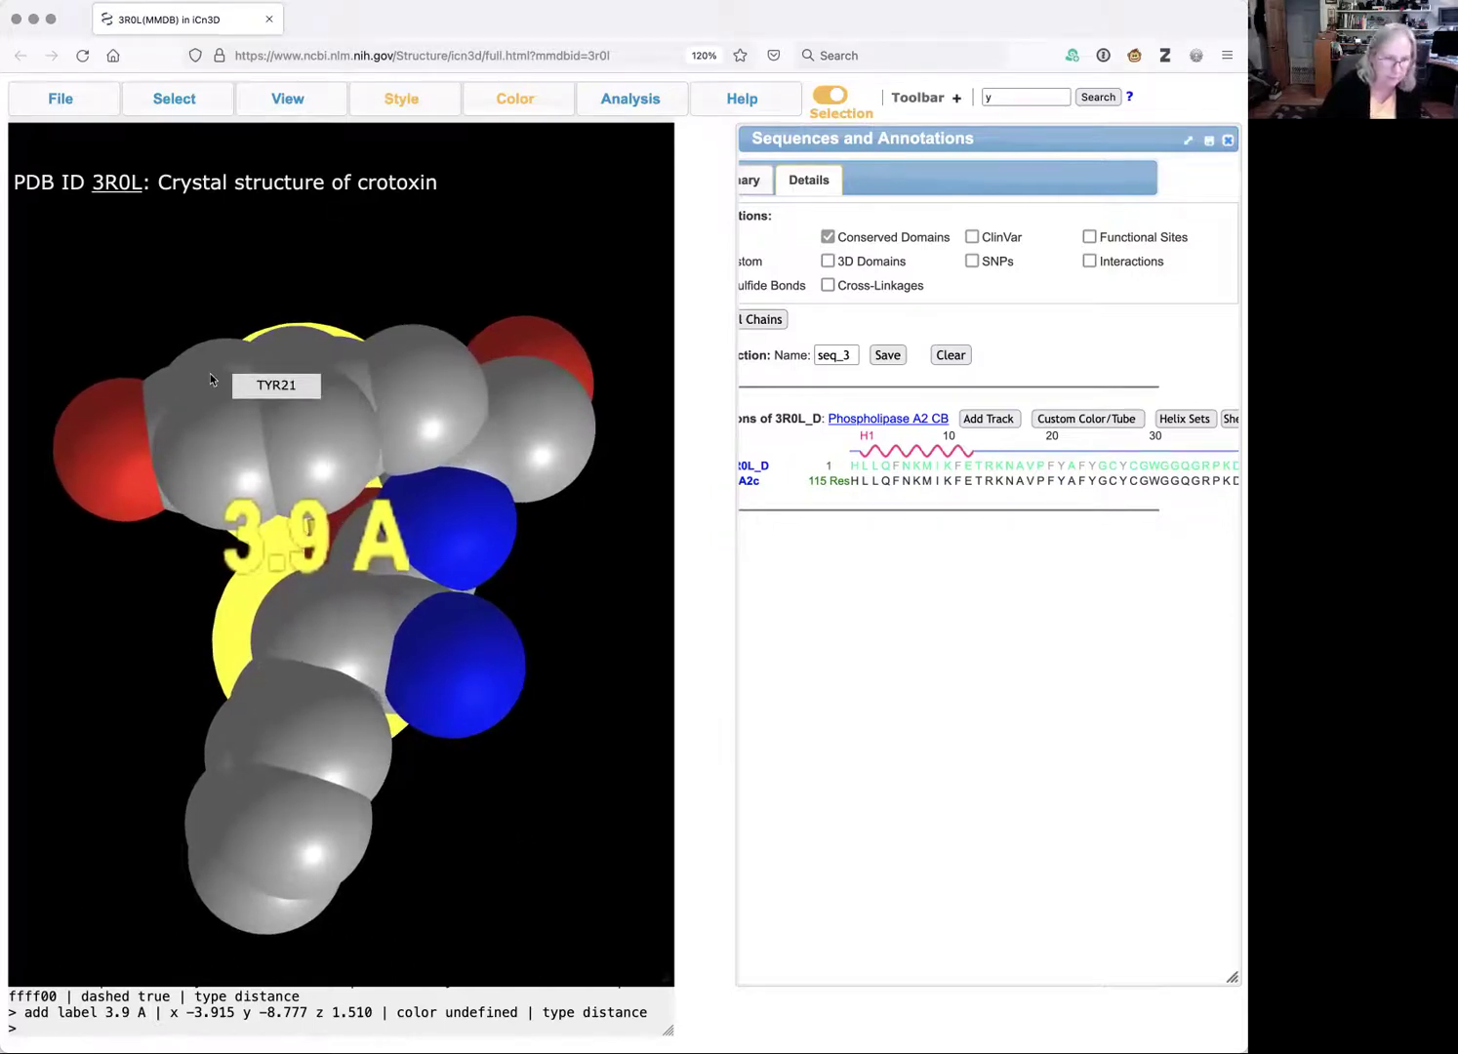
pyautogui.moveTo(205, 408); pyautogui.dragTo(339, 458)
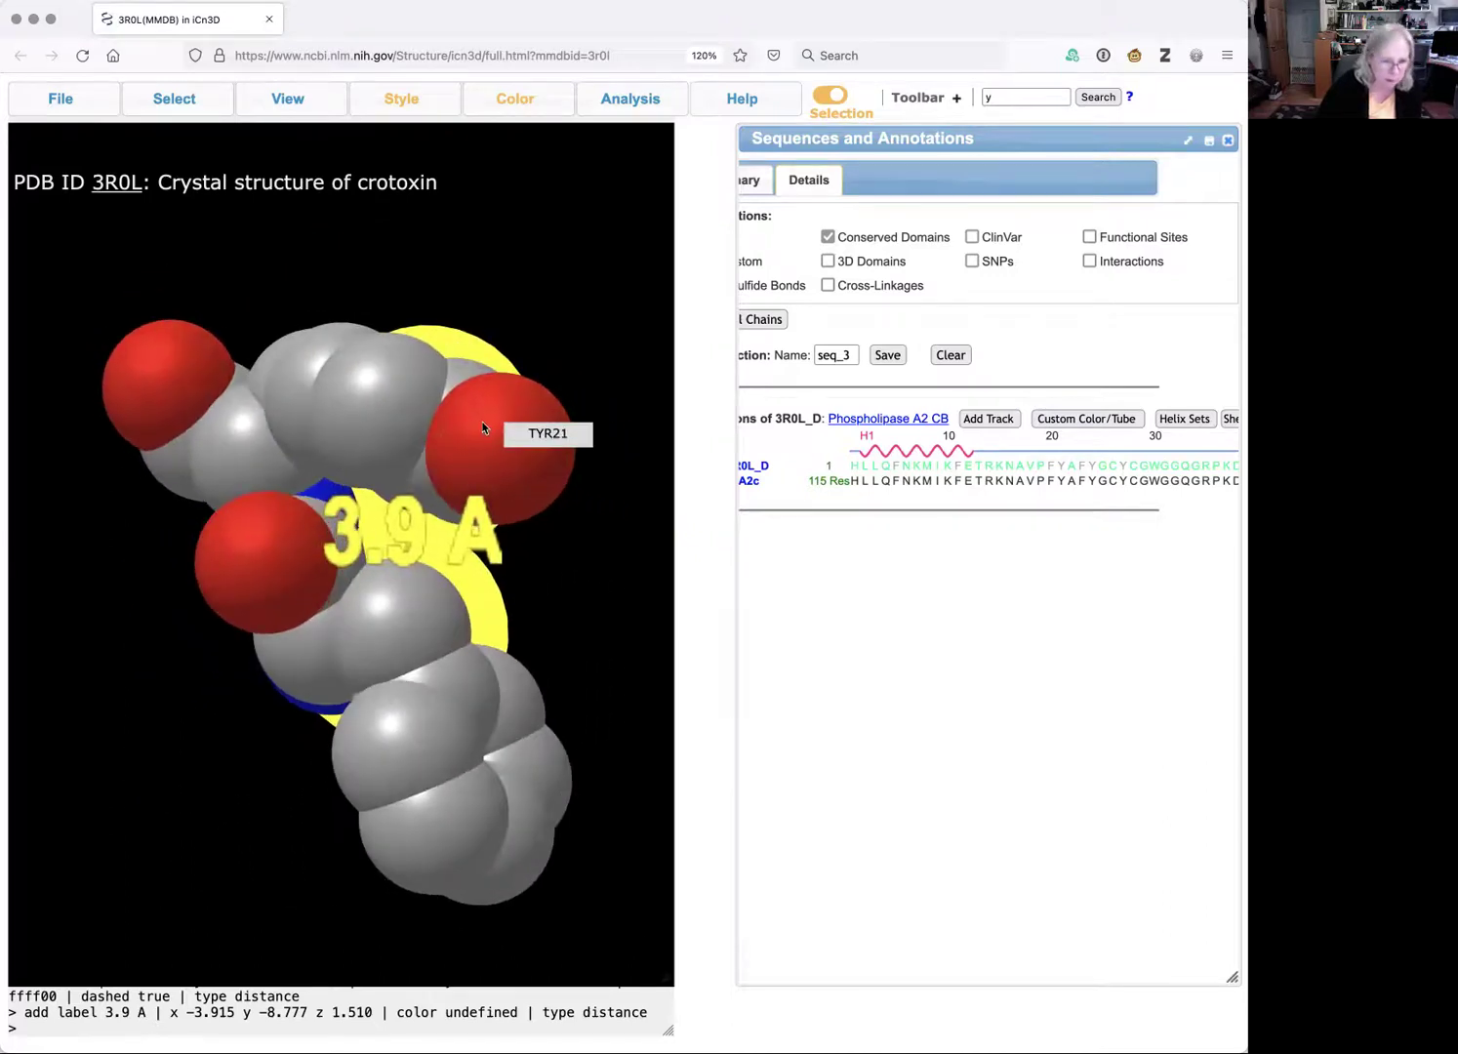
pyautogui.moveTo(153, 109)
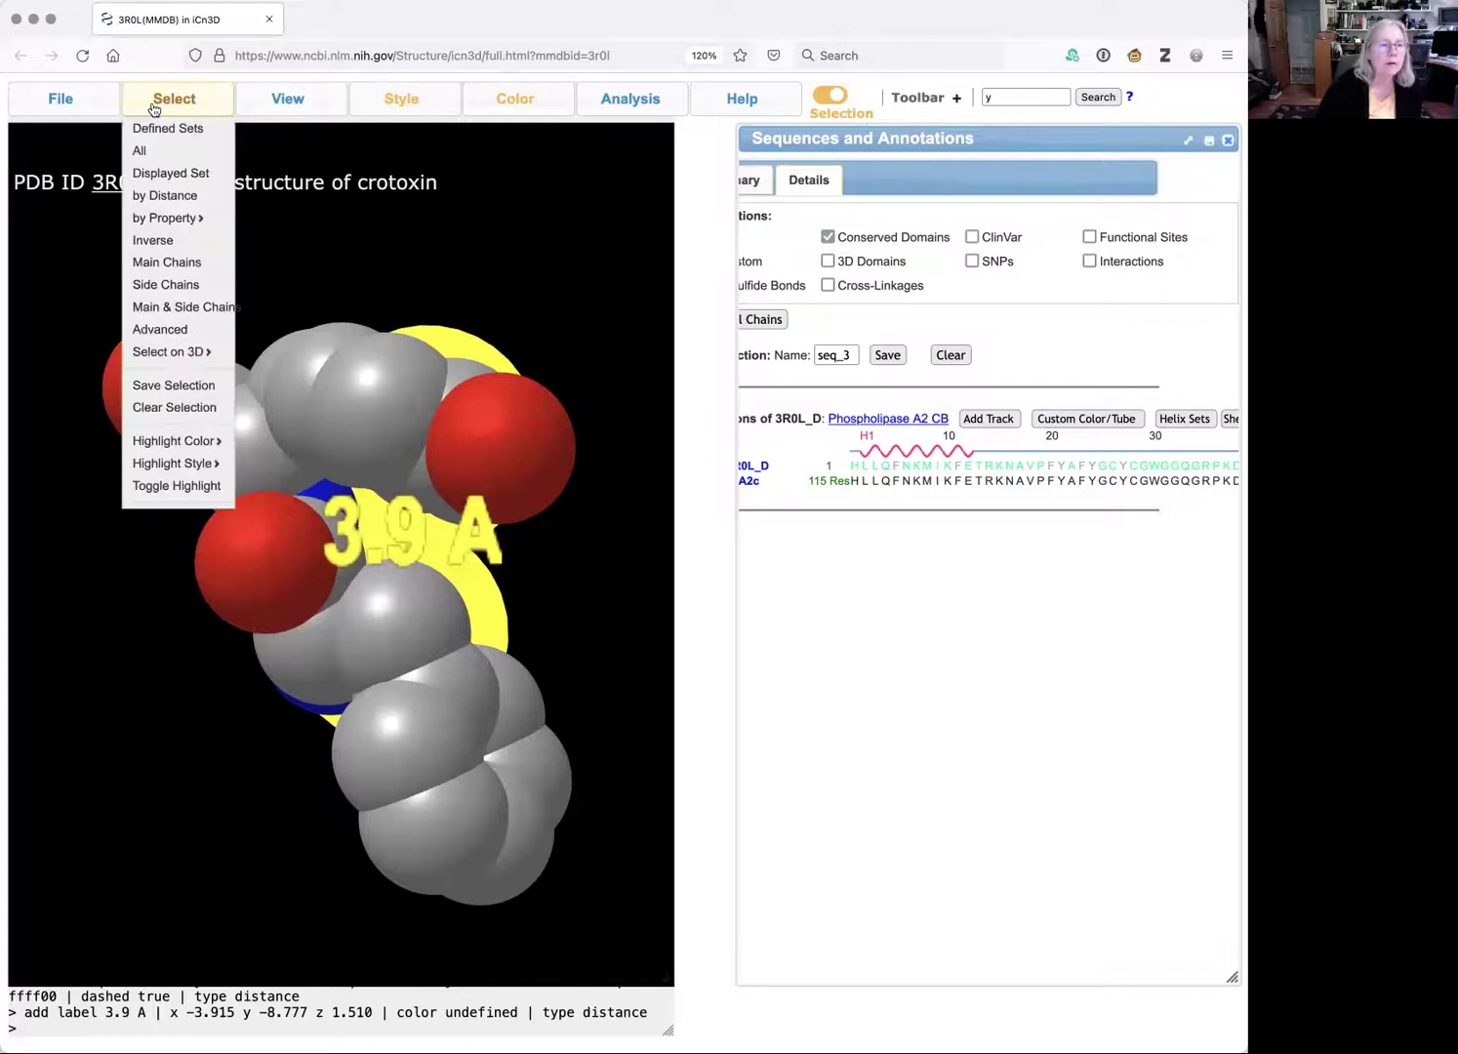
# Turn off the yellow selection highlight and bring up the iCn3D PNG image size options
pyautogui.click(167, 486)
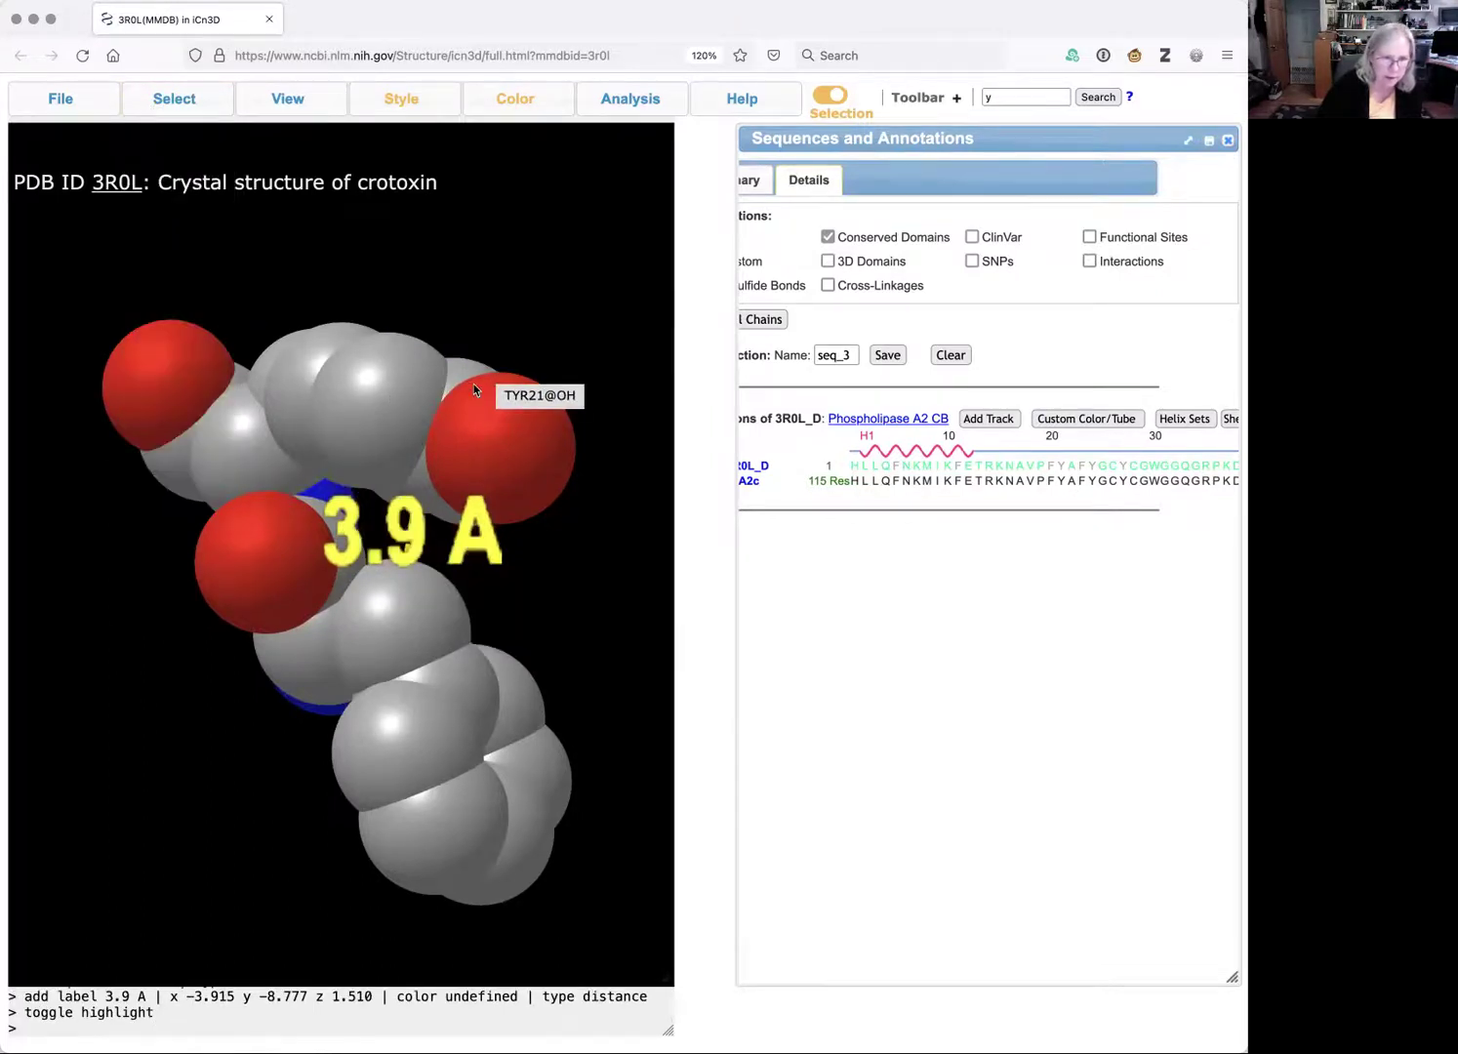
pyautogui.moveTo(66, 105)
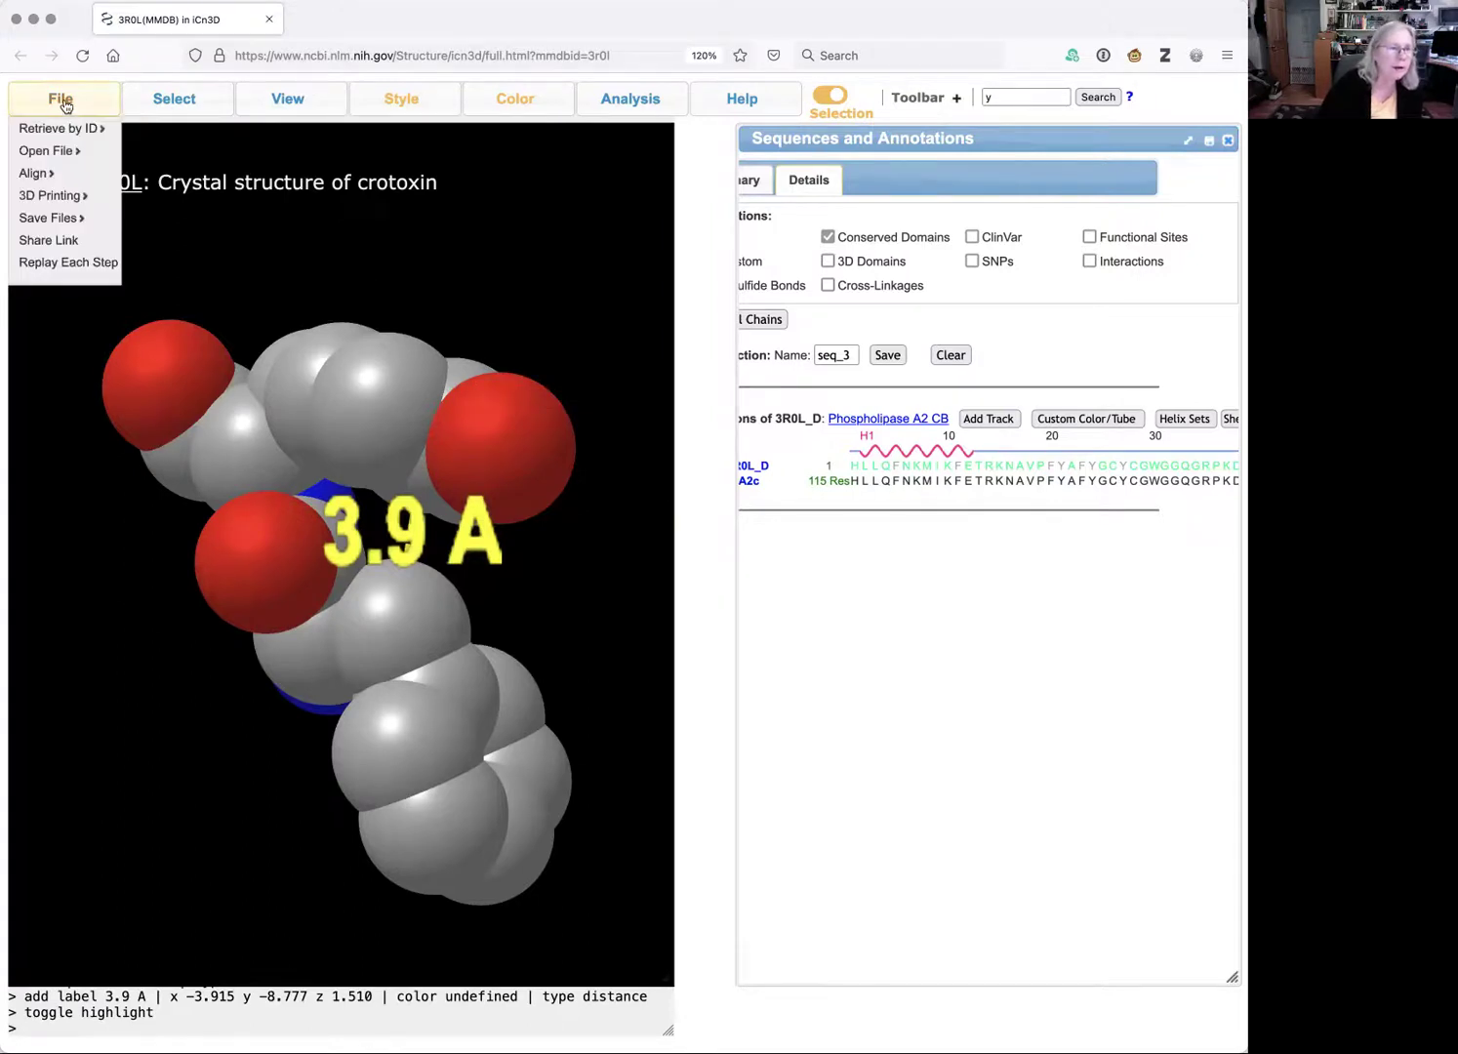
pyautogui.moveTo(71, 218)
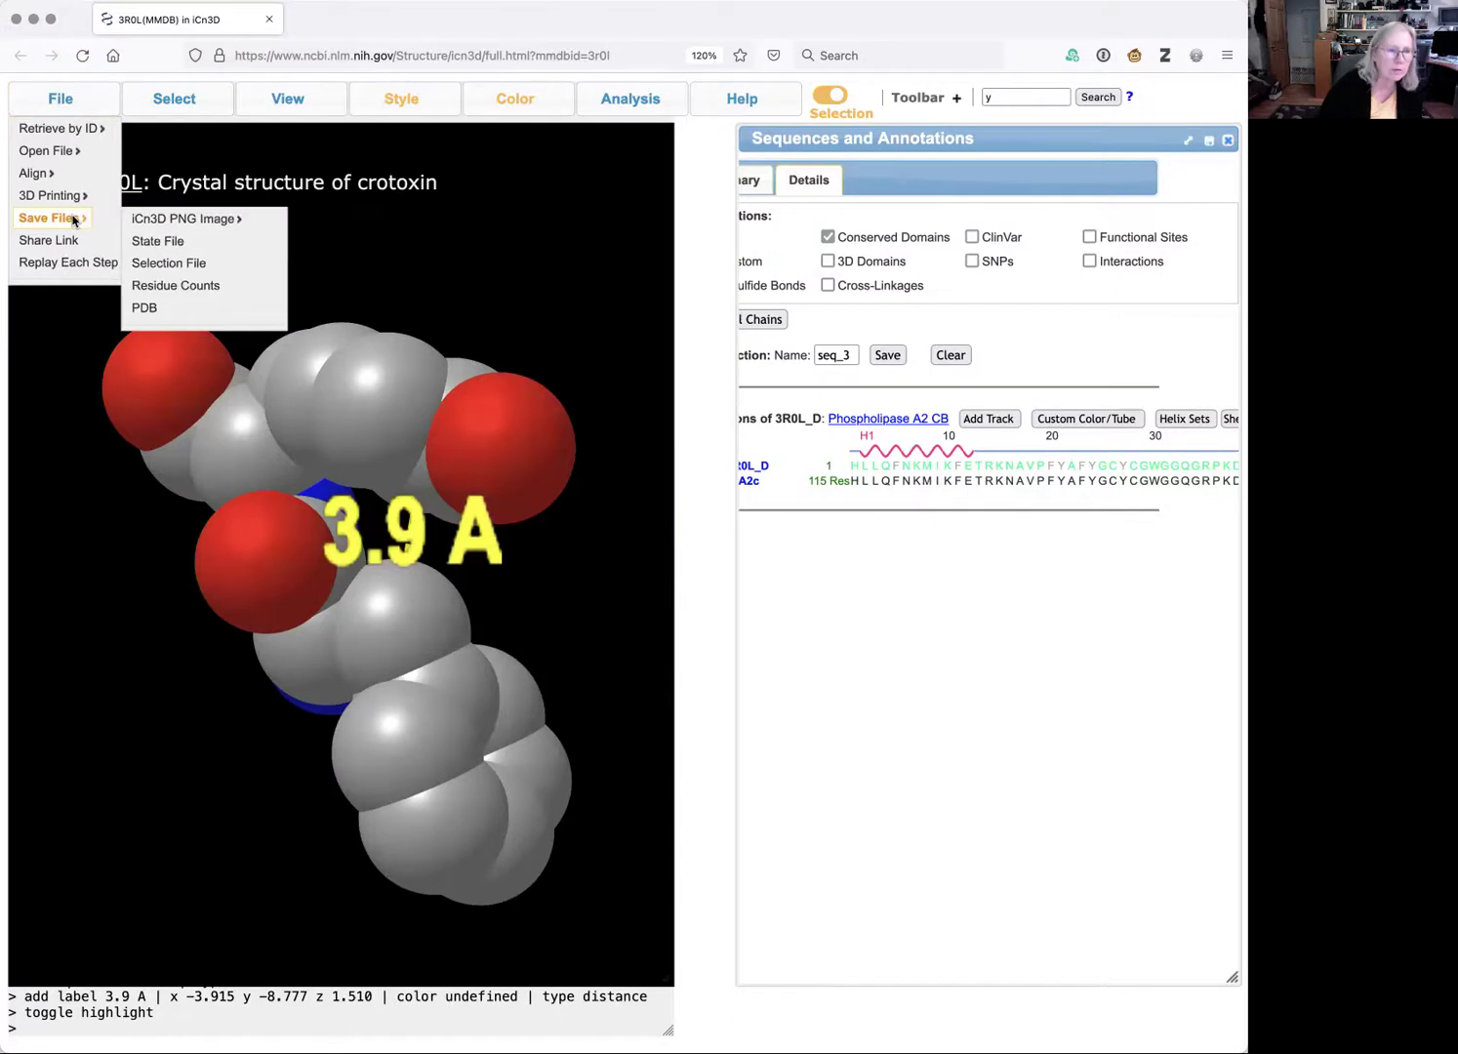
pyautogui.moveTo(234, 229)
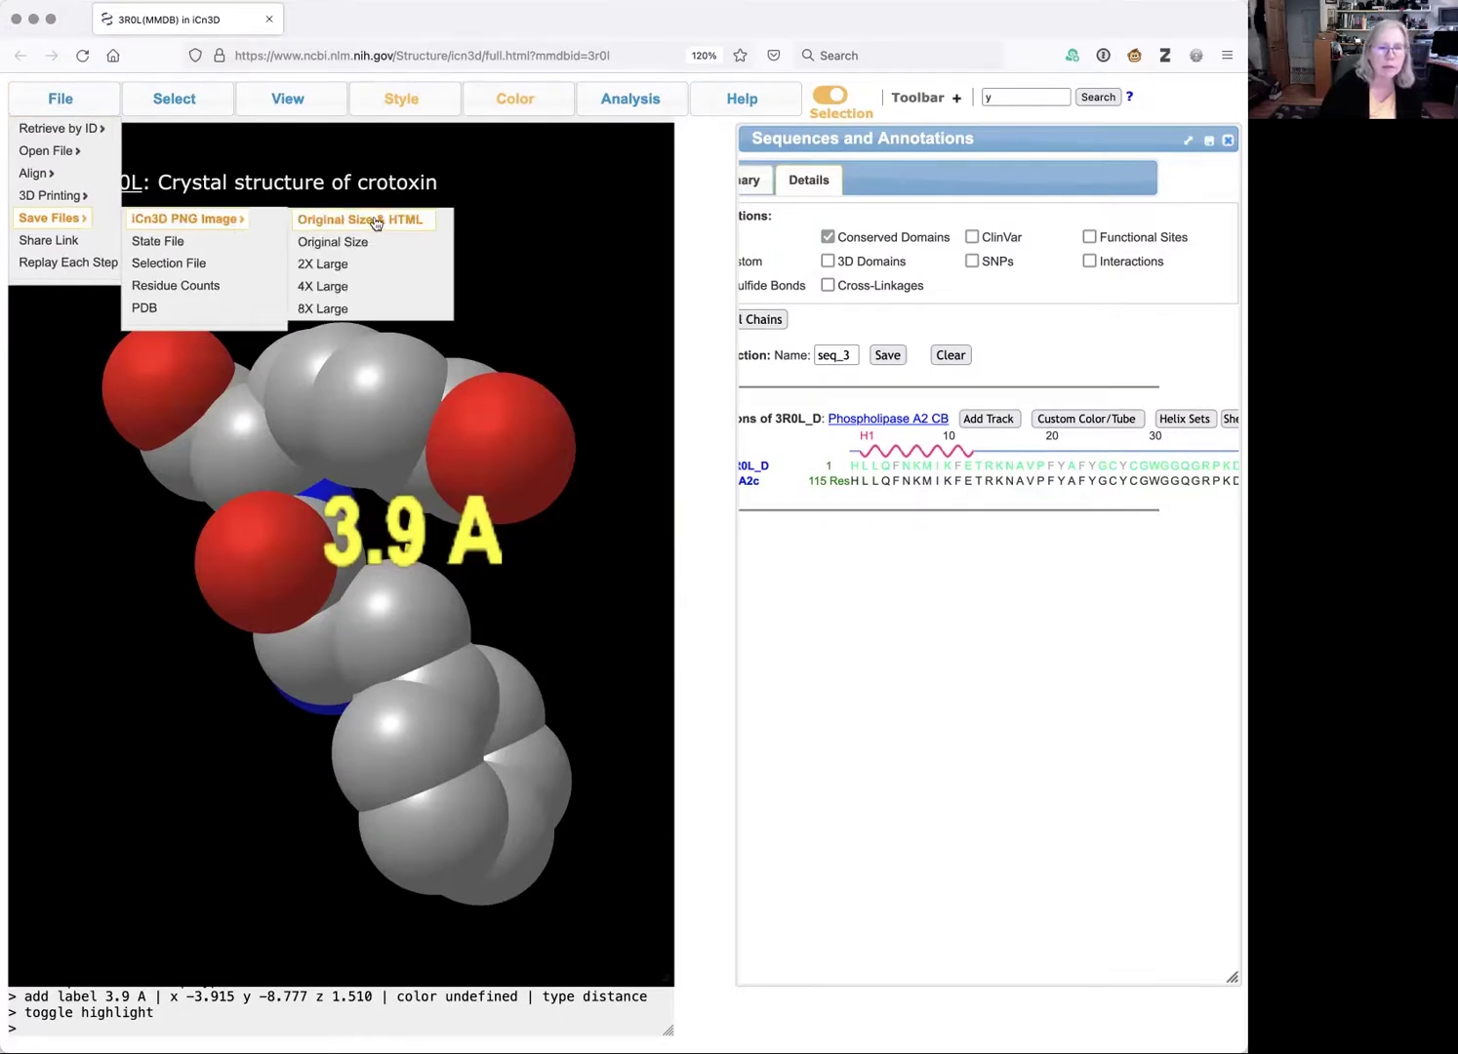